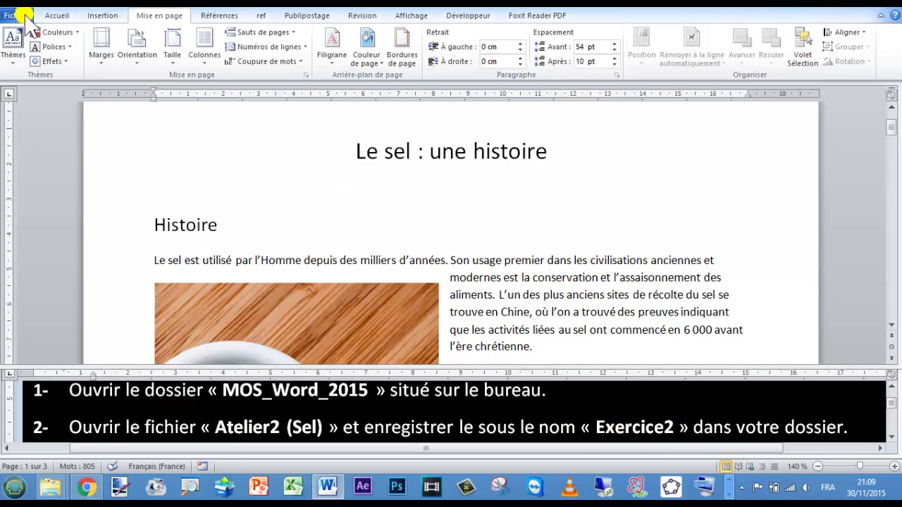
Start Save As and browse to the MOS folder inside Documents.
{"action": "left_click", "coordinate": [25, 14]}
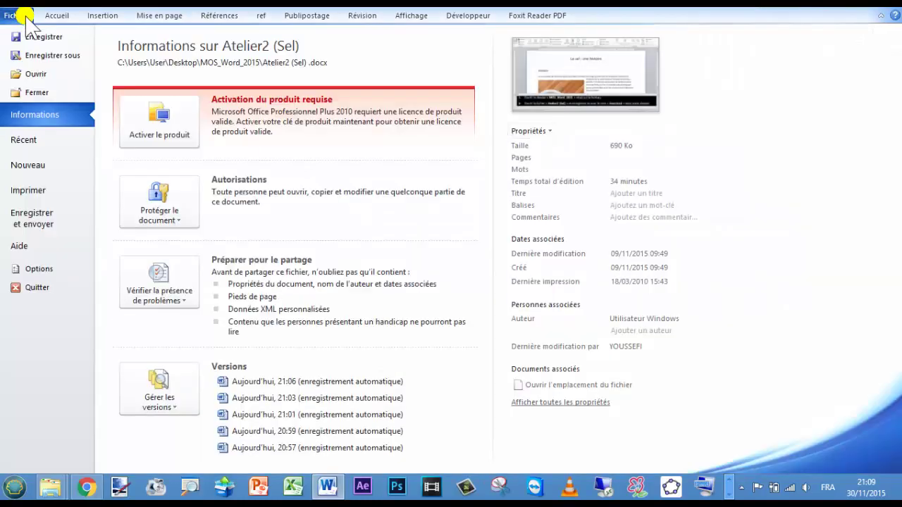
{"action": "left_click", "coordinate": [56, 55]}
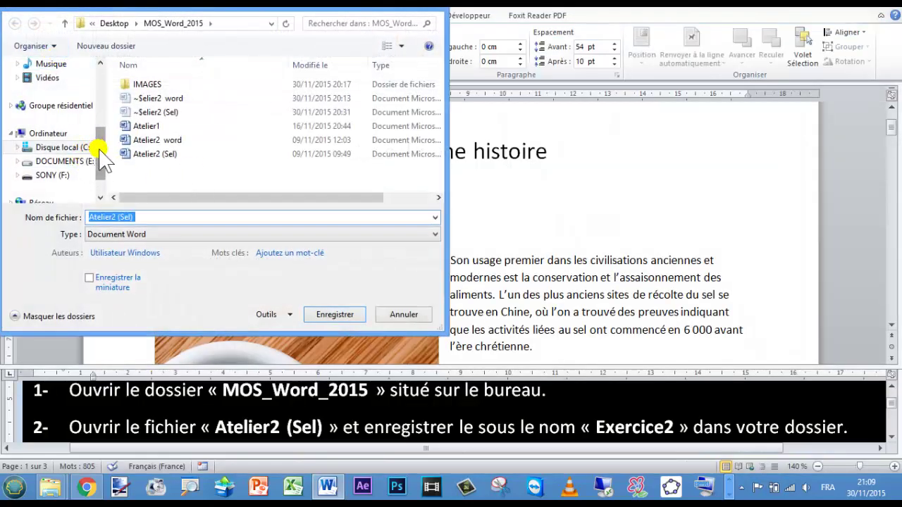
{"action": "scroll", "coordinate": [103, 130], "scroll_direction": "up", "scroll_amount": 2}
{"action": "left_click", "coordinate": [72, 94]}
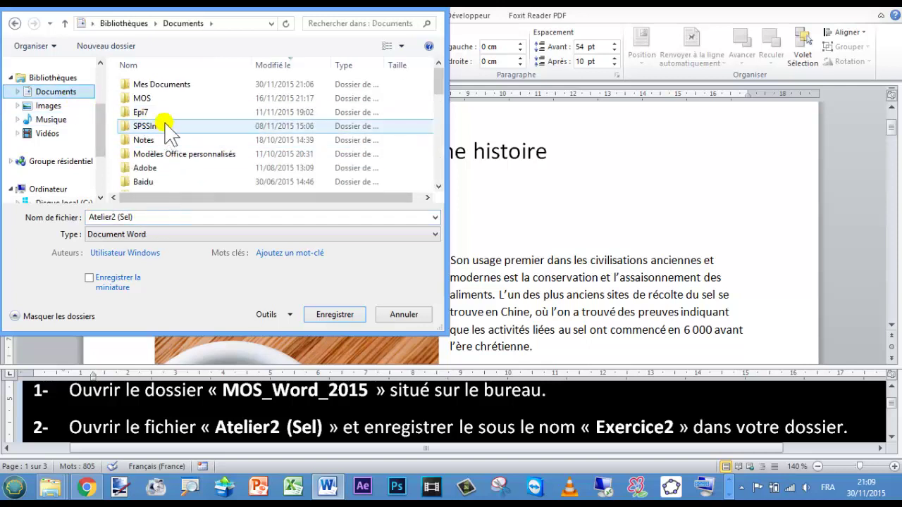
{"action": "double_click", "coordinate": [148, 99]}
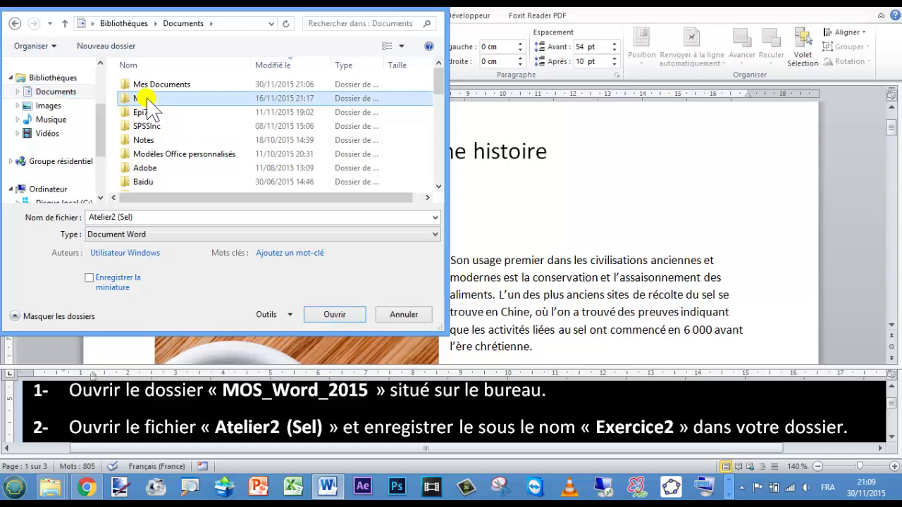
Change the file name from exercice1 to exercice2 and save.
{"action": "left_click", "coordinate": [151, 217]}
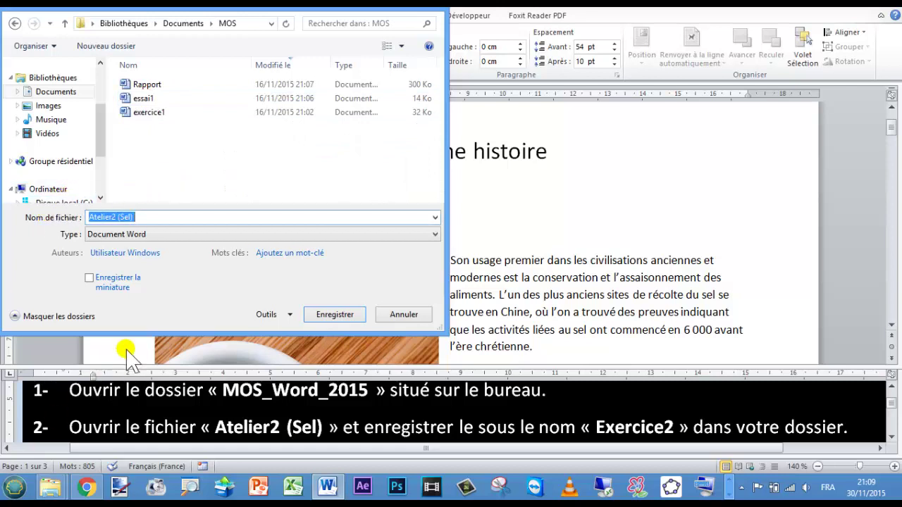
{"action": "left_click", "coordinate": [149, 114]}
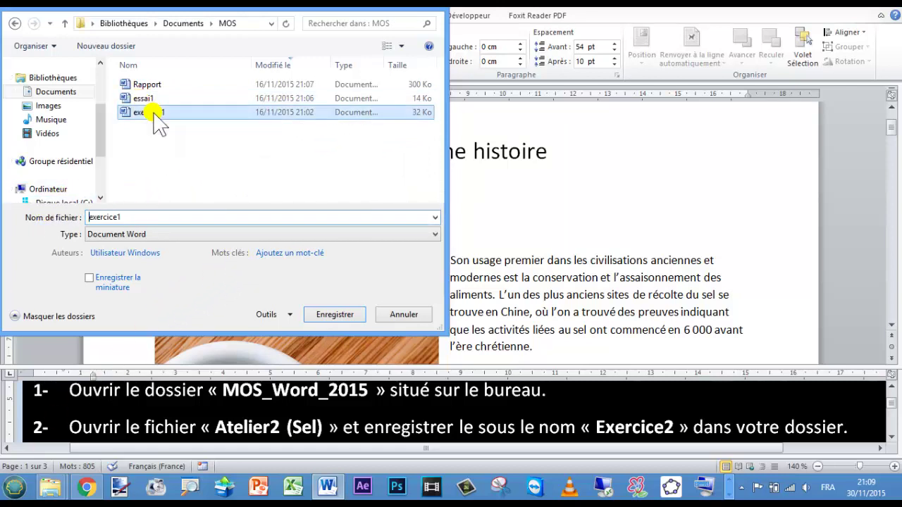
{"action": "left_click", "coordinate": [171, 217]}
{"action": "left_click", "coordinate": [172, 217]}
{"action": "key", "text": "BackSpace"}
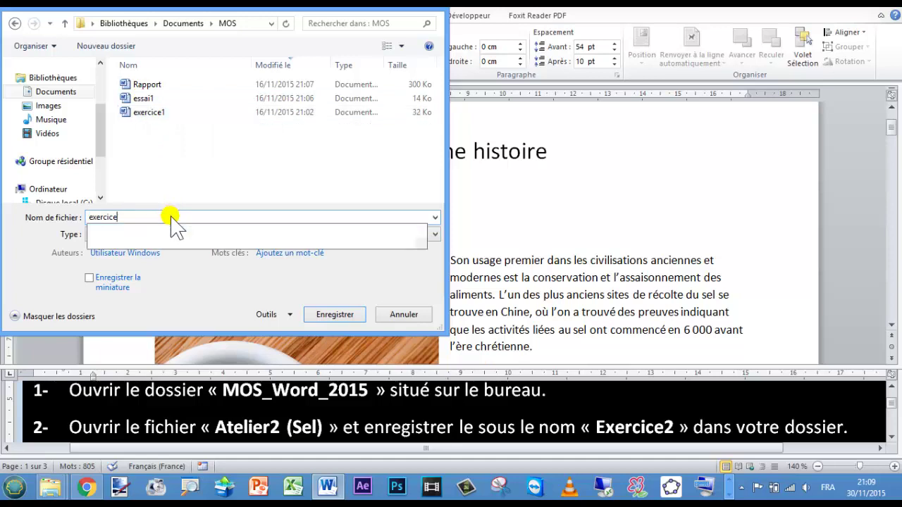
{"action": "type", "text": "2"}
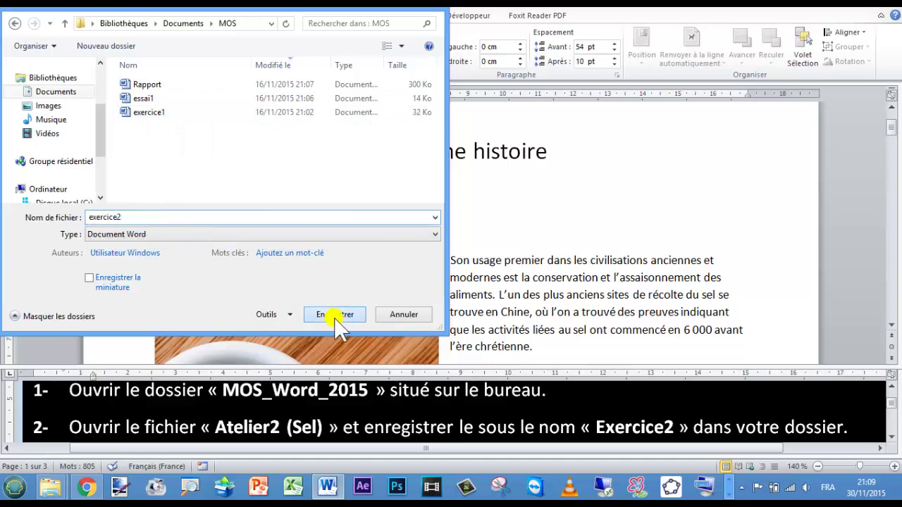
{"action": "left_click", "coordinate": [334, 315]}
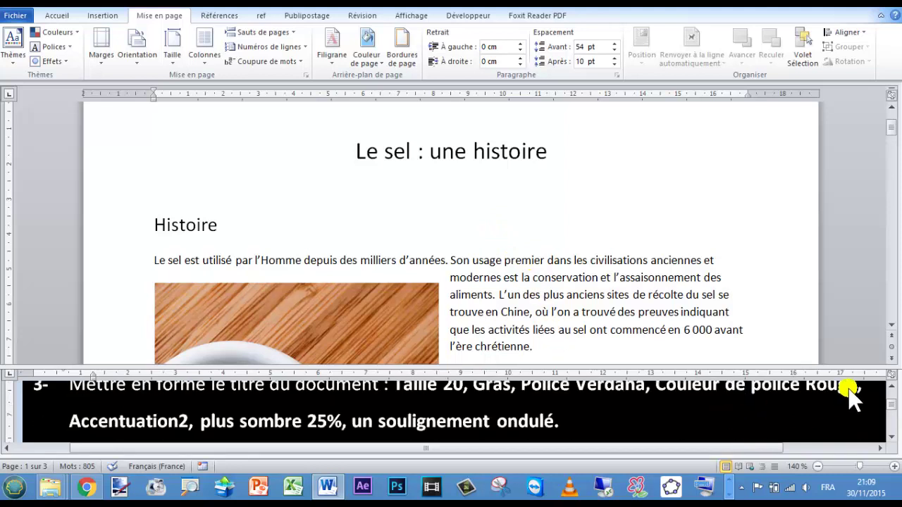
Bring the salt-history document to the front and show the Accueil tab.
{"action": "left_click", "coordinate": [891, 391]}
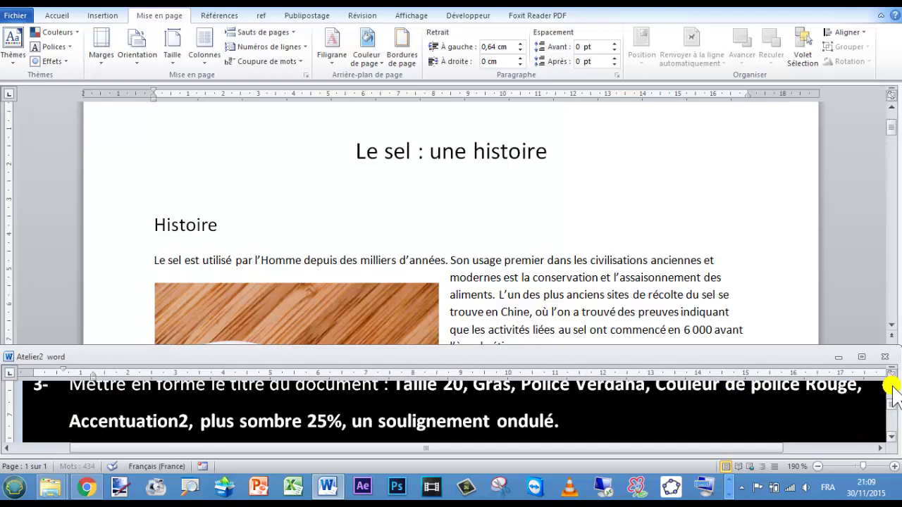
{"action": "left_click", "coordinate": [820, 331]}
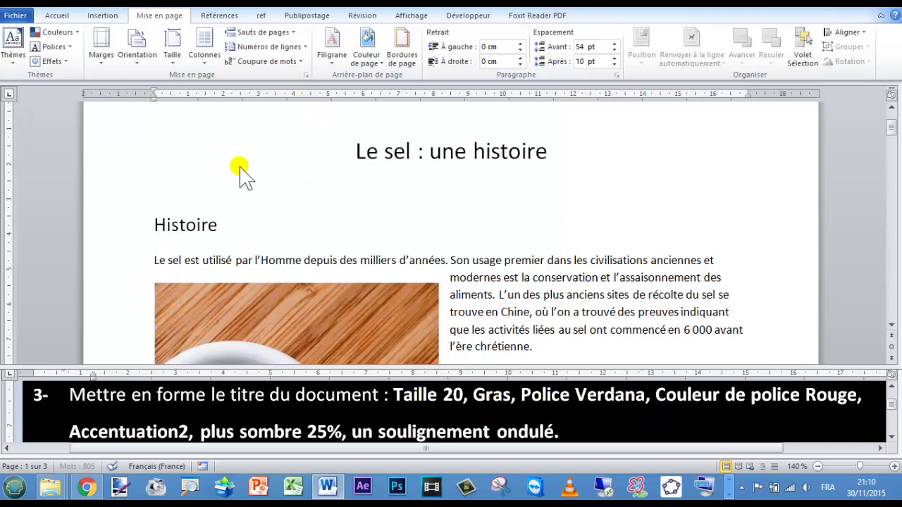
{"action": "left_click", "coordinate": [62, 15]}
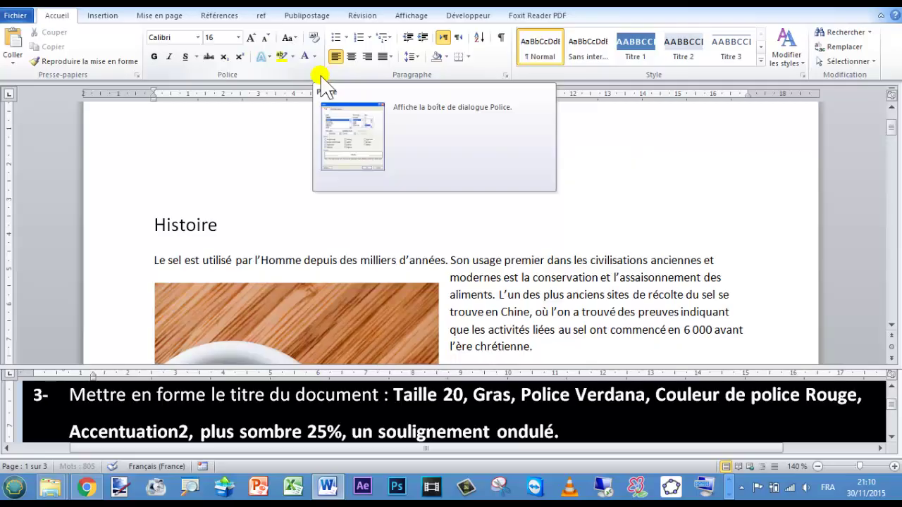
Close the Police dialog unchanged and select the whole title line 'Le sel : une histoire'.
{"action": "left_click", "coordinate": [388, 92]}
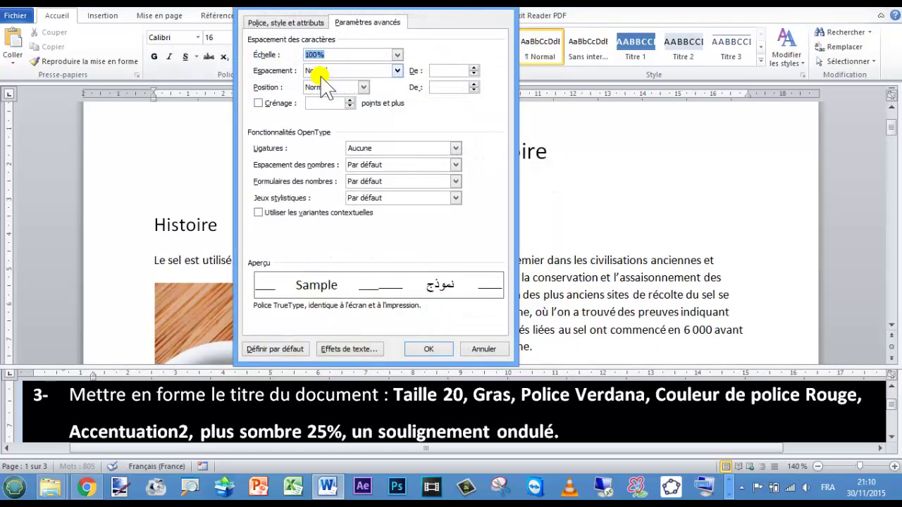
{"action": "left_click", "coordinate": [308, 26]}
{"action": "left_click_drag", "start_coordinate": [310, 9], "coordinate": [370, 15]}
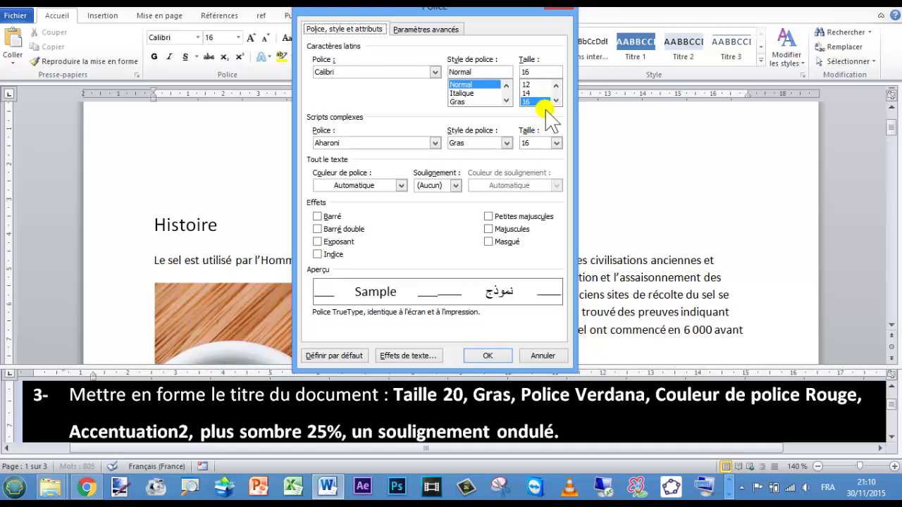
{"action": "left_click", "coordinate": [557, 102]}
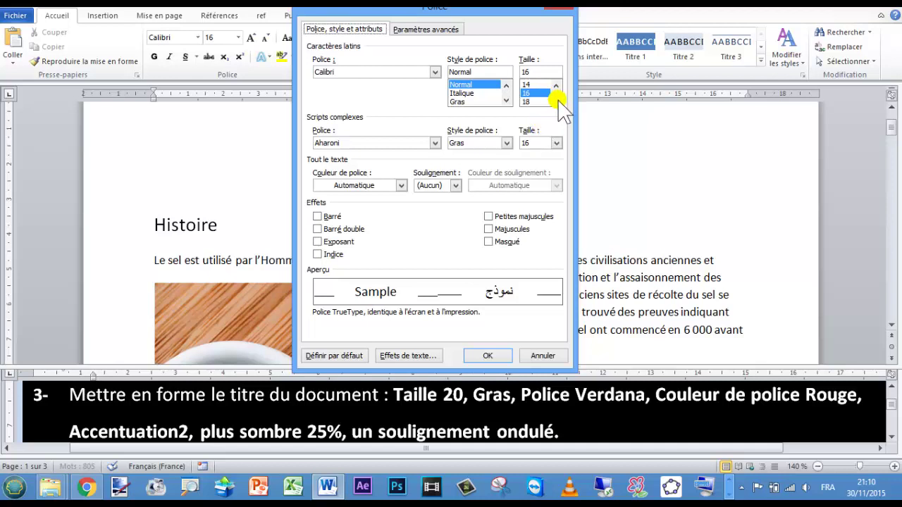
{"action": "left_click", "coordinate": [556, 101]}
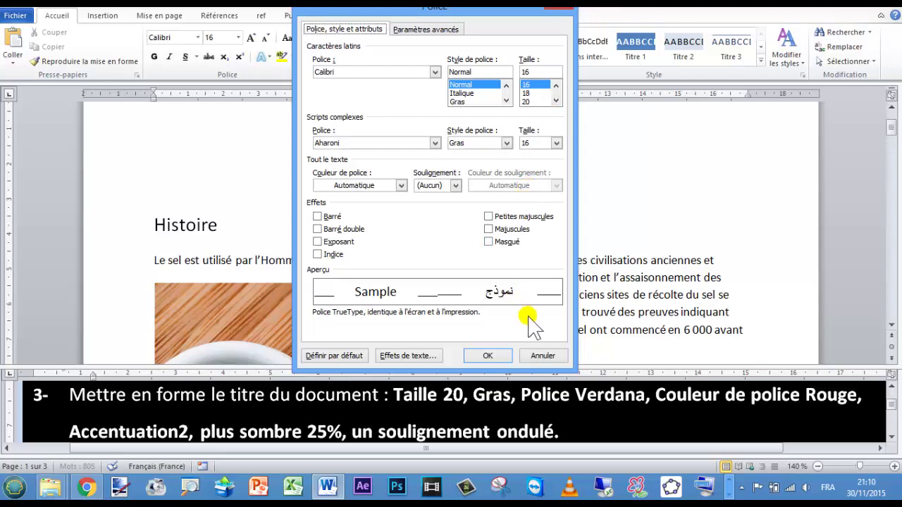
{"action": "left_click", "coordinate": [542, 356]}
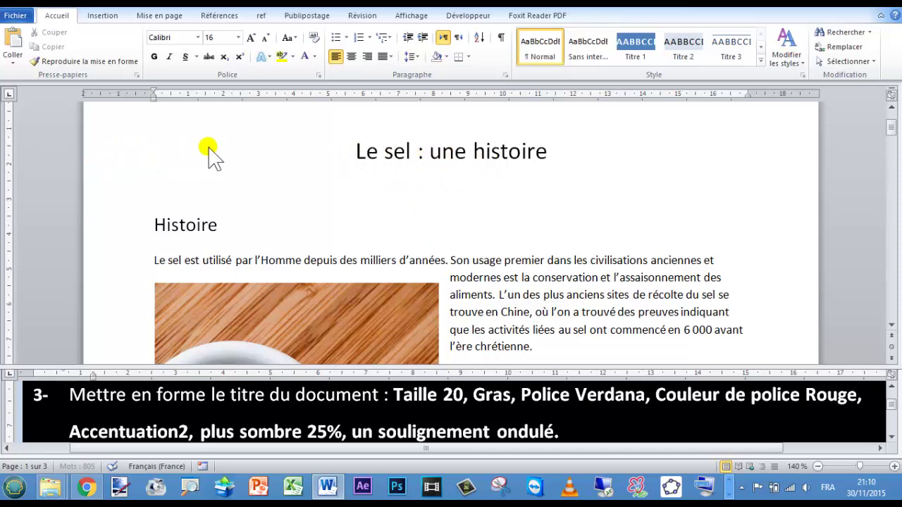
{"action": "left_click", "coordinate": [308, 155]}
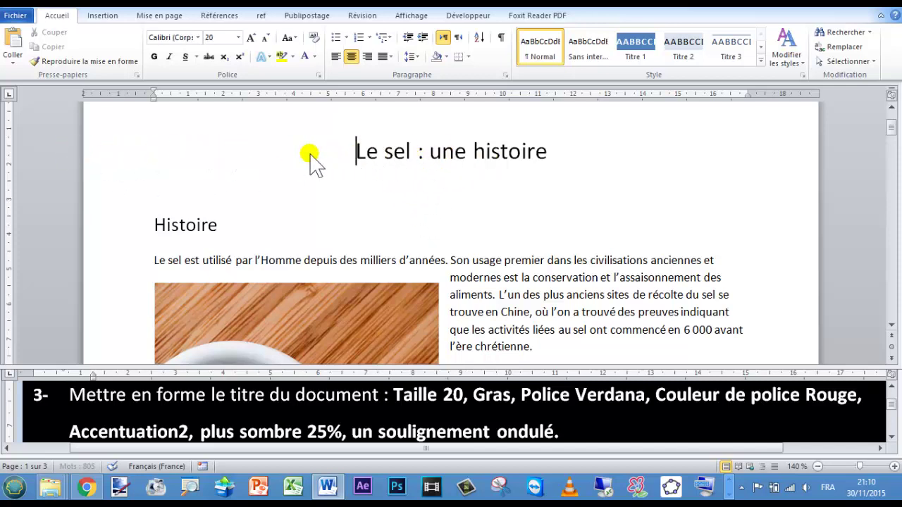
{"action": "left_click", "coordinate": [105, 156]}
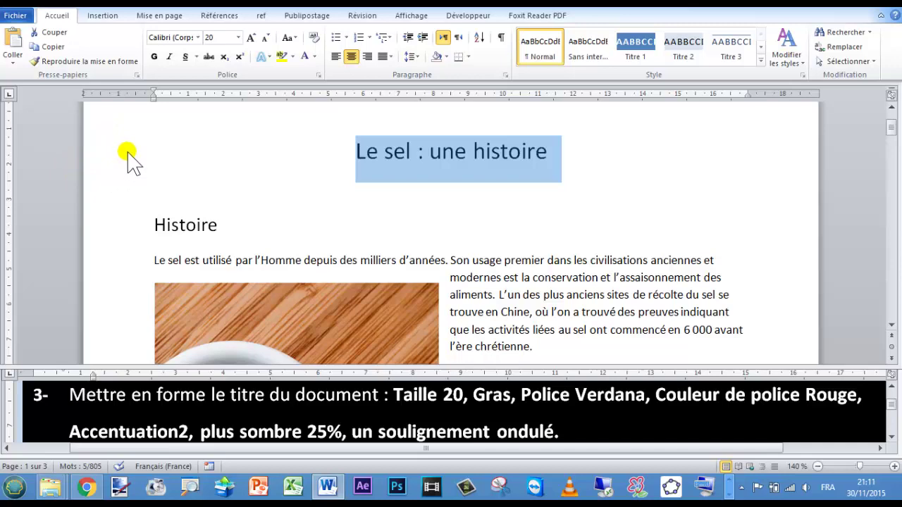
In the Police dialog, make the title bold and set its font to Verdana.
{"action": "left_click", "coordinate": [315, 75]}
{"action": "left_click_drag", "start_coordinate": [434, 8], "coordinate": [449, 7]}
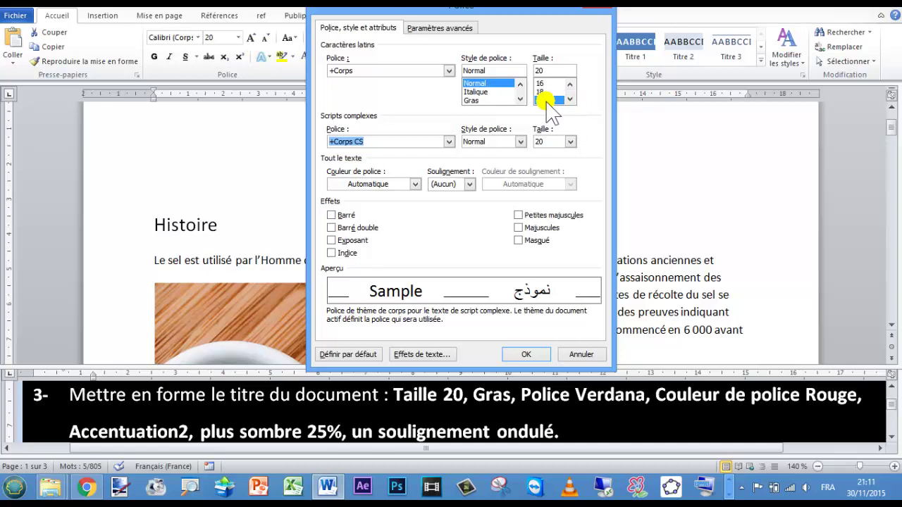
{"action": "left_click", "coordinate": [486, 100]}
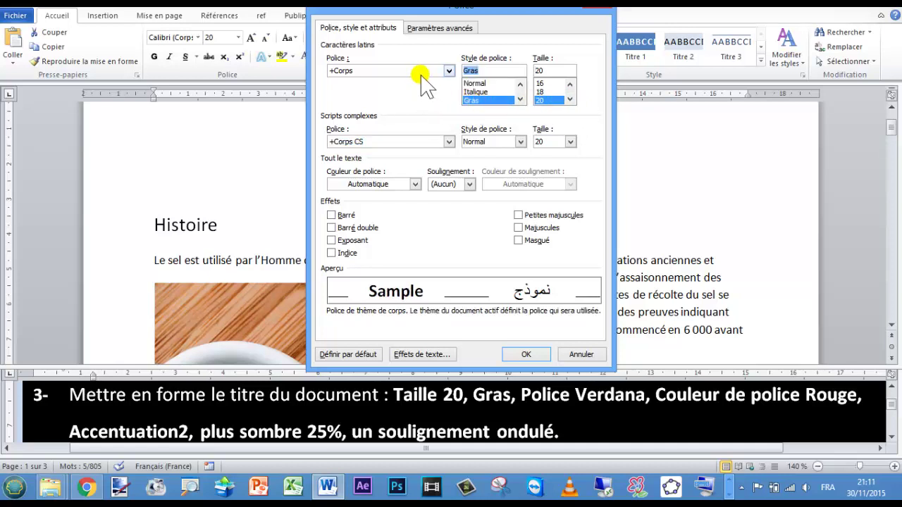
{"action": "left_click", "coordinate": [448, 71]}
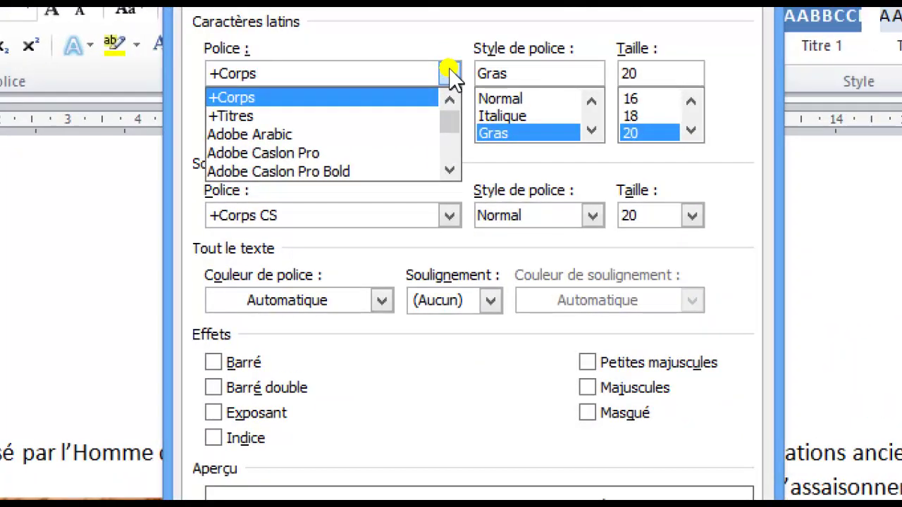
{"action": "key", "text": "BackSpace"}
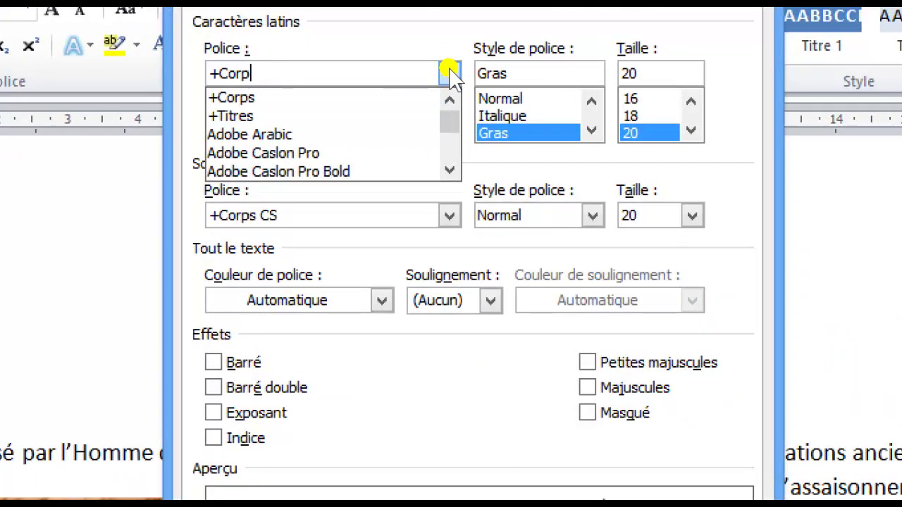
{"action": "key", "text": "BackSpace"}
{"action": "key", "text": "BackSpace"}
{"action": "key", "text": "BackSpace"}
{"action": "type", "text": "ve"}
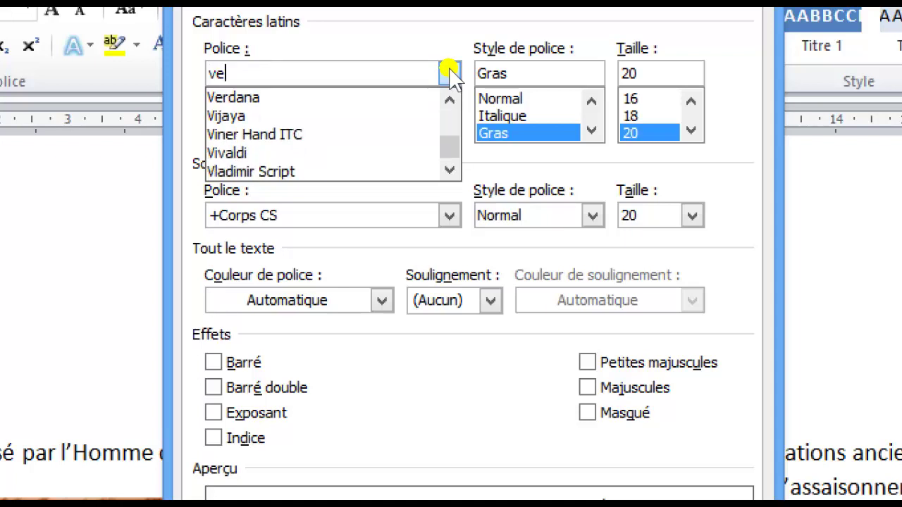
{"action": "type", "text": "r"}
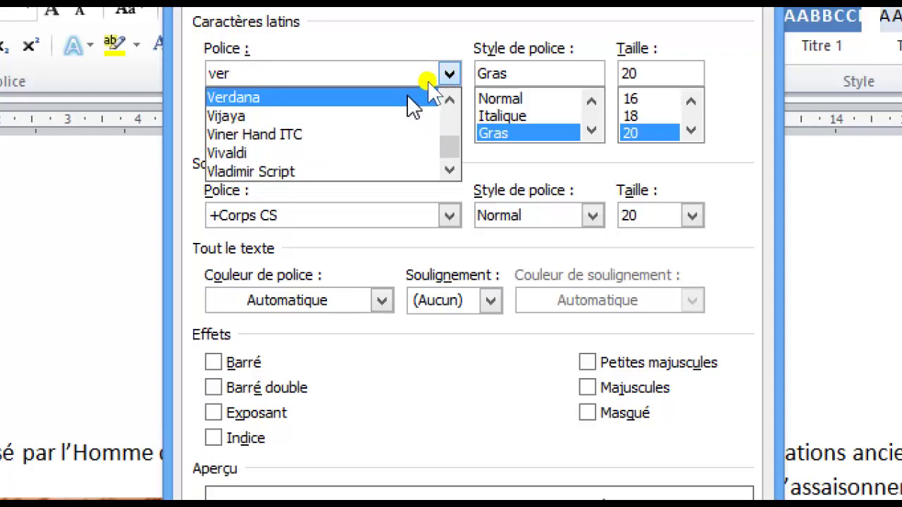
{"action": "left_click", "coordinate": [408, 97]}
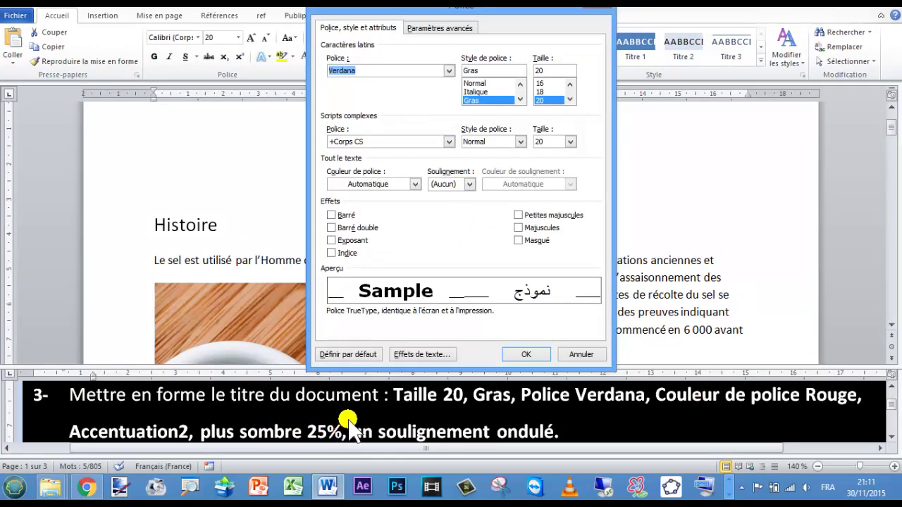
{"action": "left_click", "coordinate": [415, 185]}
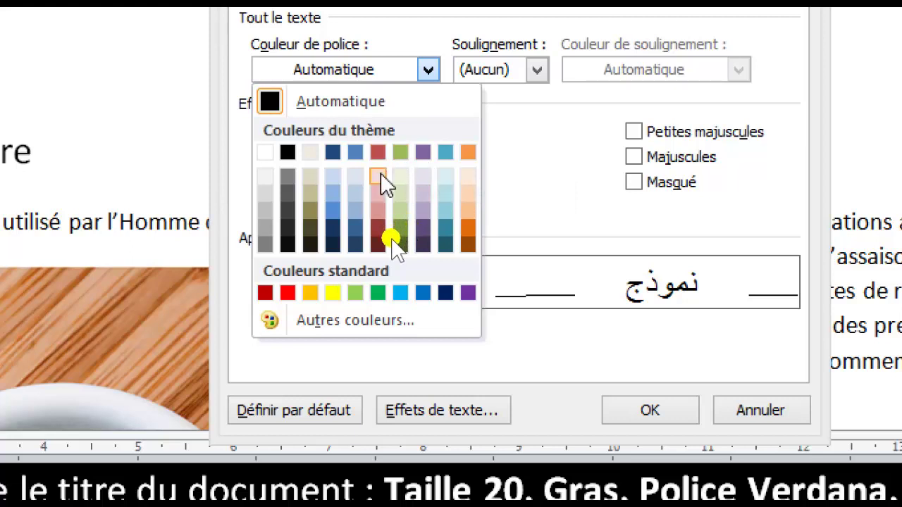
Choose Rouge, Accentuation2, plus sombre 25% as the title's font colour.
{"action": "left_click", "coordinate": [379, 227]}
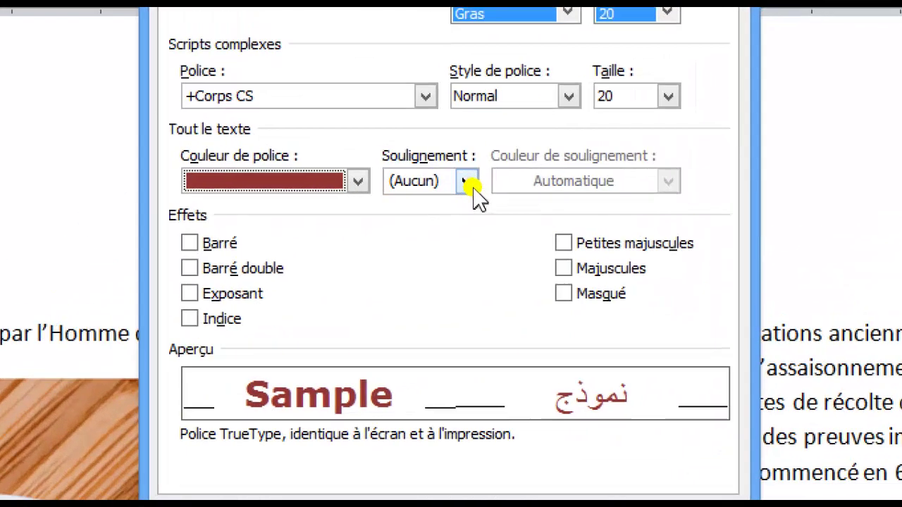
Give the title a wavy underline and apply the font settings.
{"action": "left_click", "coordinate": [473, 185]}
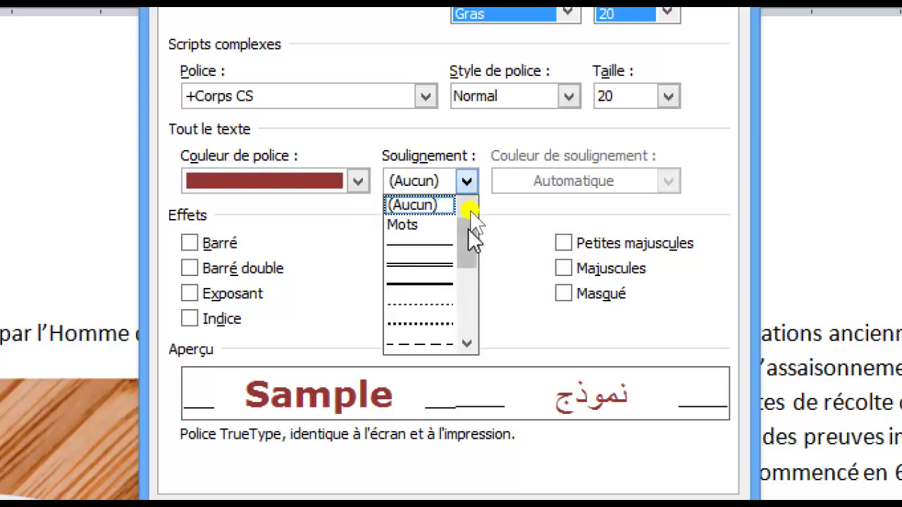
{"action": "left_click_drag", "start_coordinate": [472, 240], "coordinate": [474, 321]}
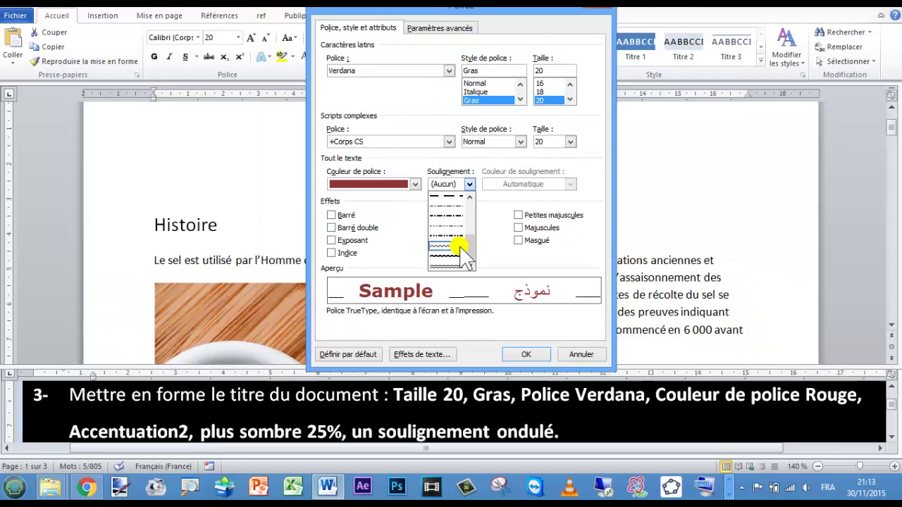
{"action": "left_click", "coordinate": [449, 310]}
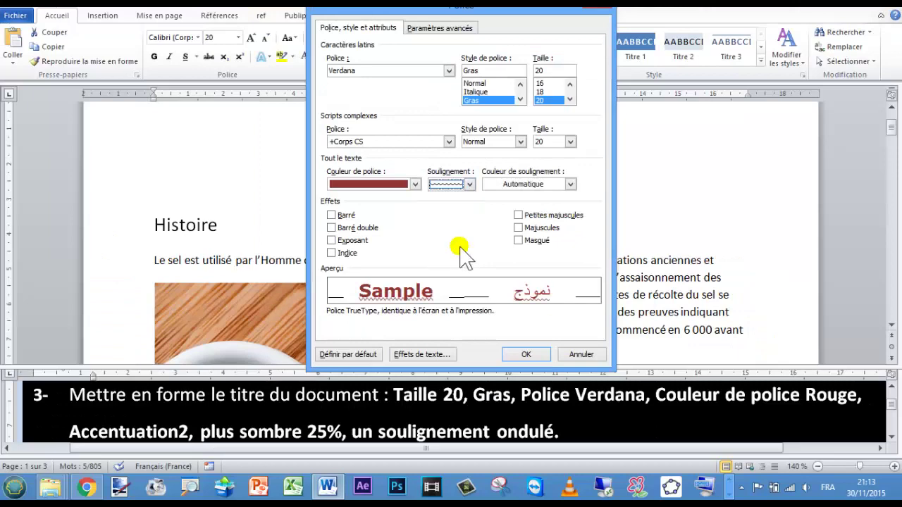
{"action": "left_click", "coordinate": [523, 352]}
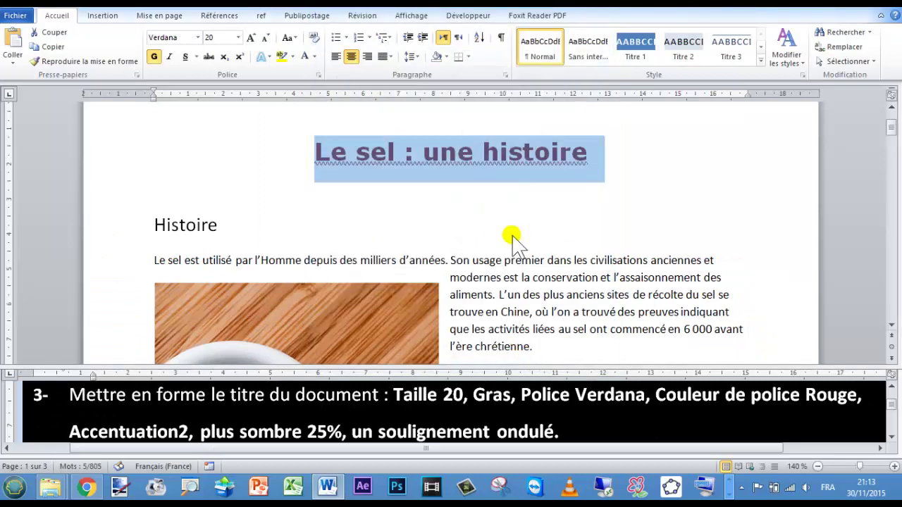
Check the formatted title, then scroll the instructions window to step 4.
{"action": "left_click", "coordinate": [477, 190]}
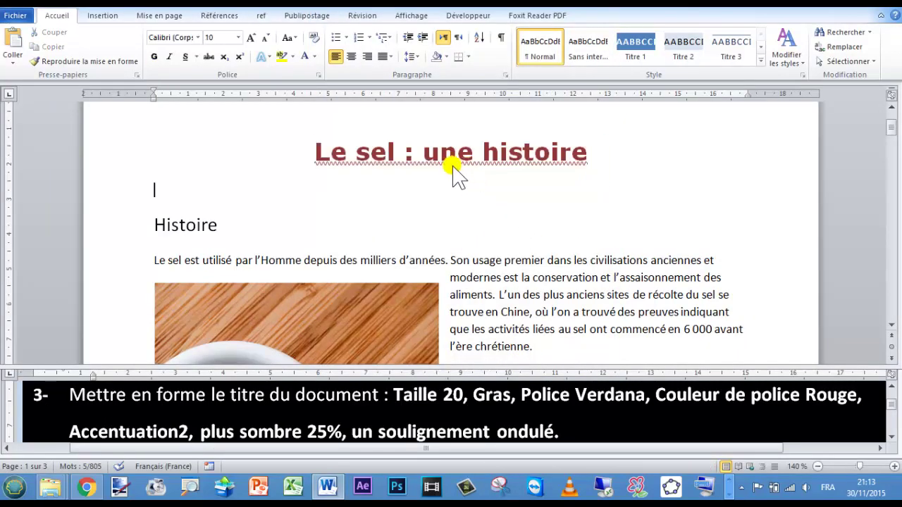
{"action": "left_click", "coordinate": [893, 445]}
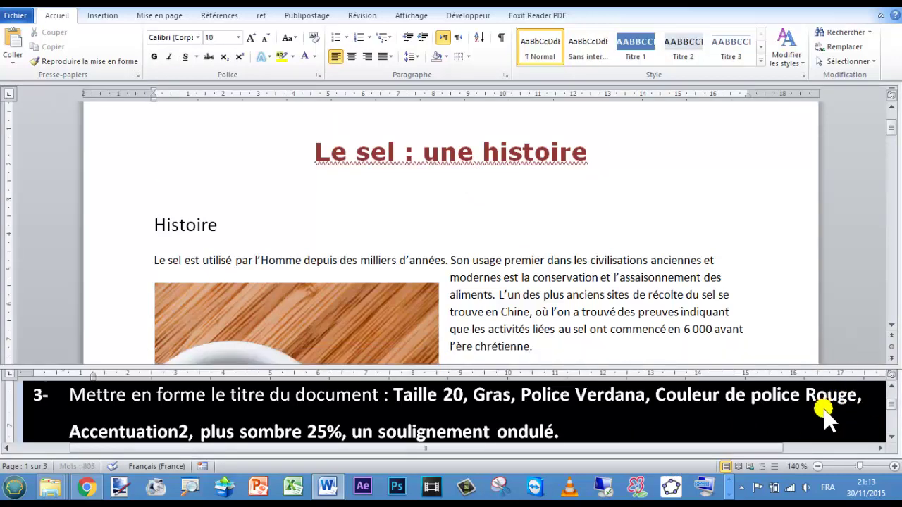
{"action": "scroll", "coordinate": [823, 410], "scroll_direction": "down", "scroll_amount": 1}
{"action": "scroll", "coordinate": [828, 418], "scroll_direction": "down", "scroll_amount": 1}
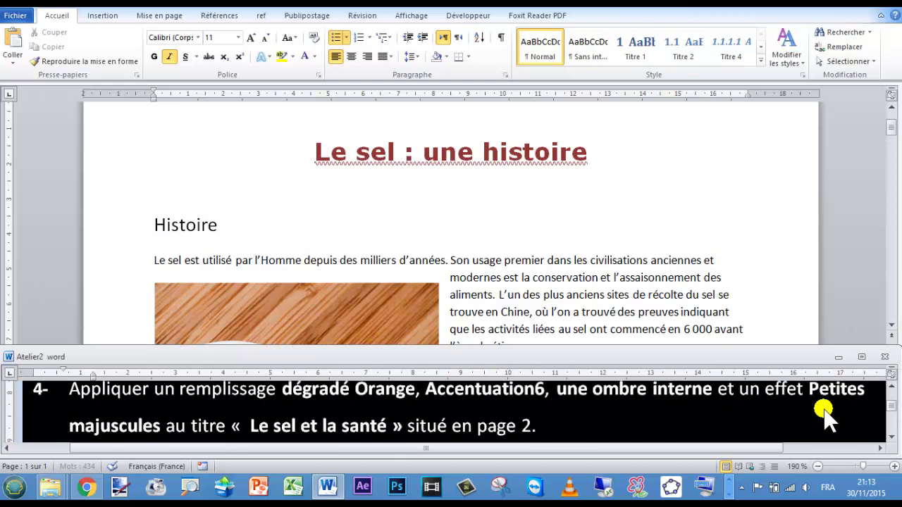
{"action": "left_click", "coordinate": [745, 331]}
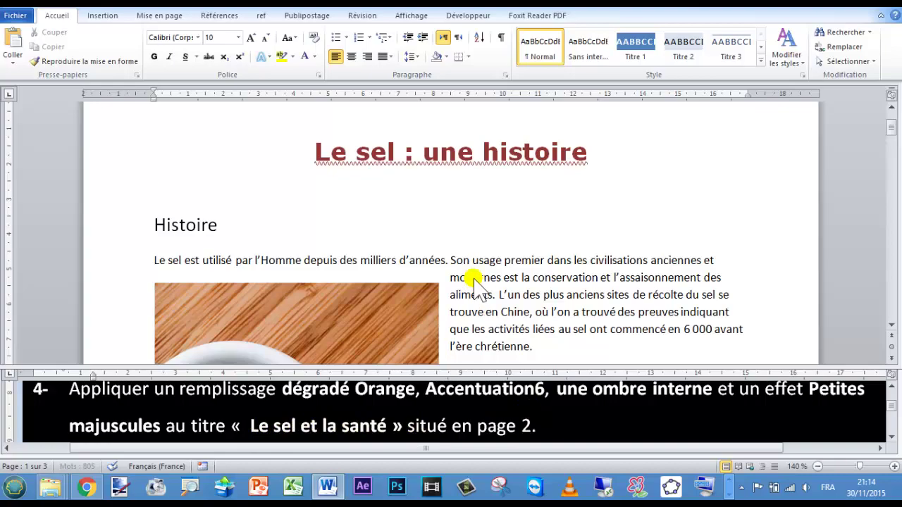
Select the page-2 heading 'Le sel et la santé' and open its text effects settings.
{"action": "scroll", "coordinate": [477, 276], "scroll_direction": "down", "scroll_amount": 5}
{"action": "scroll", "coordinate": [477, 281], "scroll_direction": "down", "scroll_amount": 5}
{"action": "scroll", "coordinate": [478, 283], "scroll_direction": "down", "scroll_amount": 5}
{"action": "scroll", "coordinate": [479, 280], "scroll_direction": "down", "scroll_amount": 10}
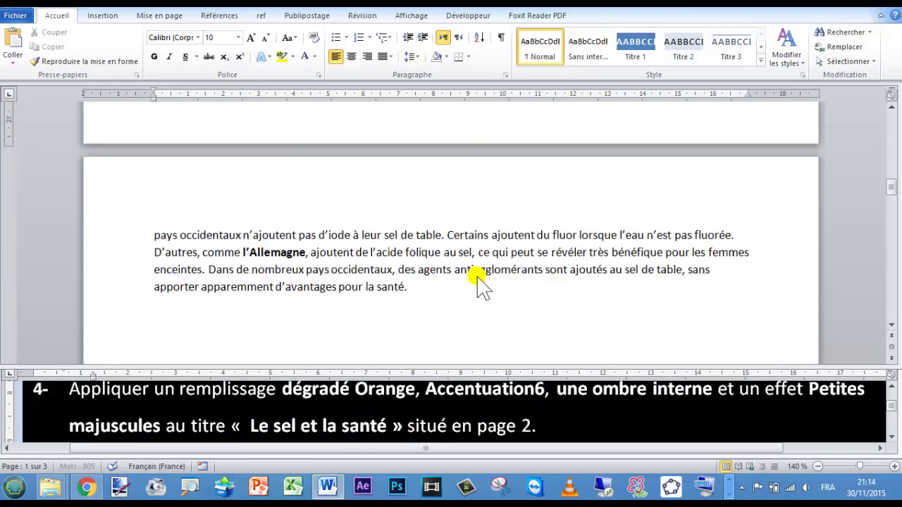
{"action": "scroll", "coordinate": [479, 281], "scroll_direction": "down", "scroll_amount": 5}
{"action": "scroll", "coordinate": [303, 236], "scroll_direction": "down", "scroll_amount": 1}
{"action": "scroll", "coordinate": [325, 251], "scroll_direction": "up", "scroll_amount": 1}
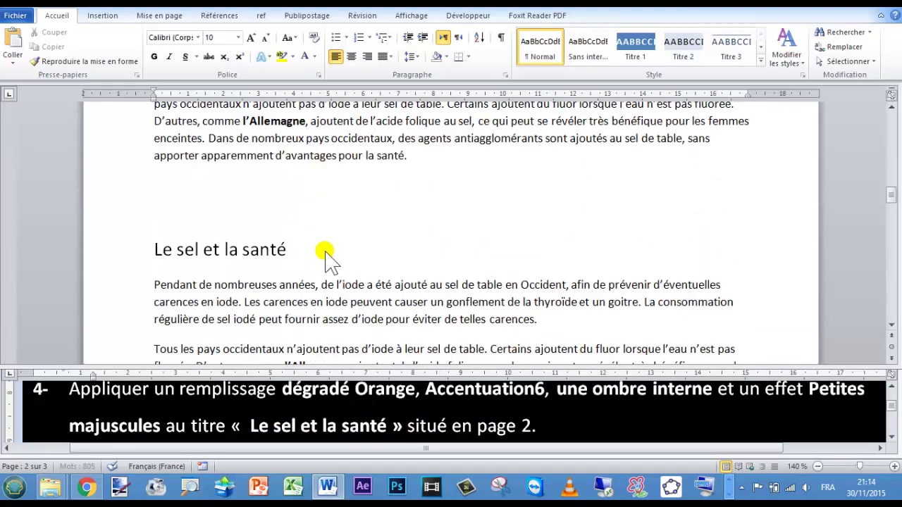
{"action": "scroll", "coordinate": [326, 252], "scroll_direction": "down", "scroll_amount": 1}
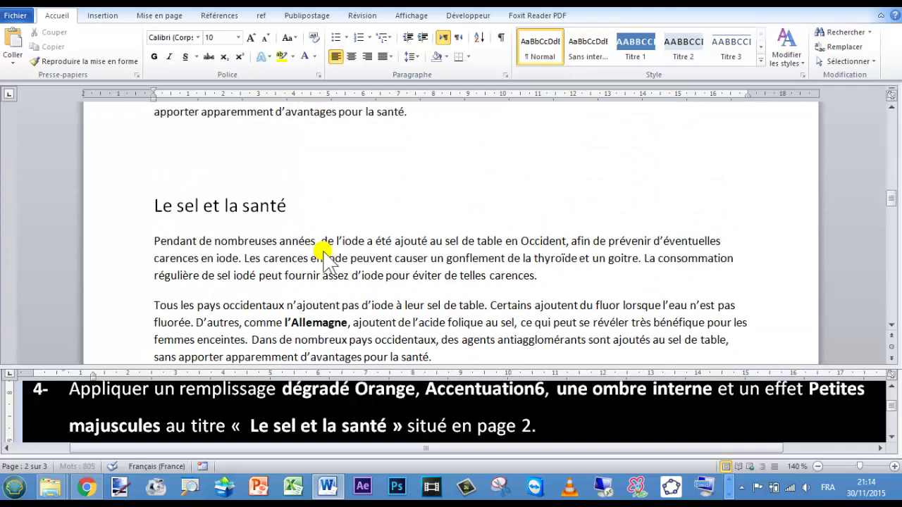
{"action": "left_click", "coordinate": [102, 210]}
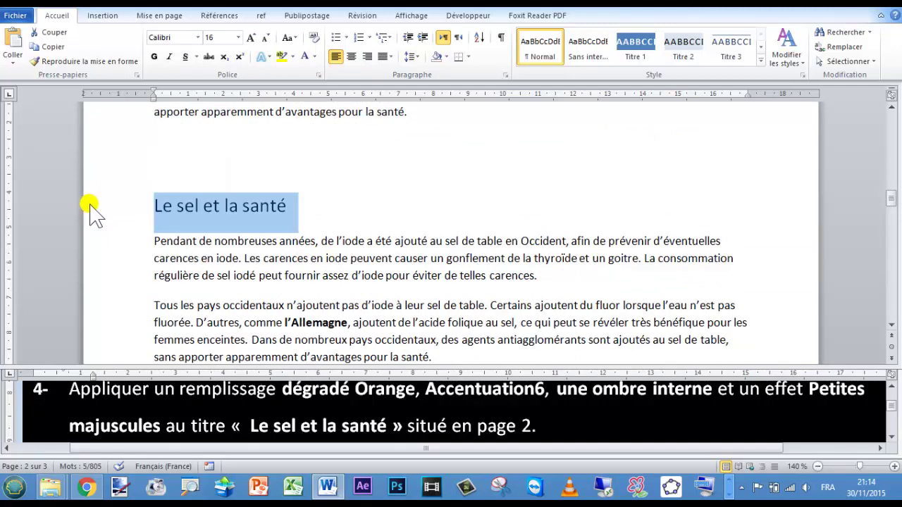
{"action": "left_click", "coordinate": [311, 74]}
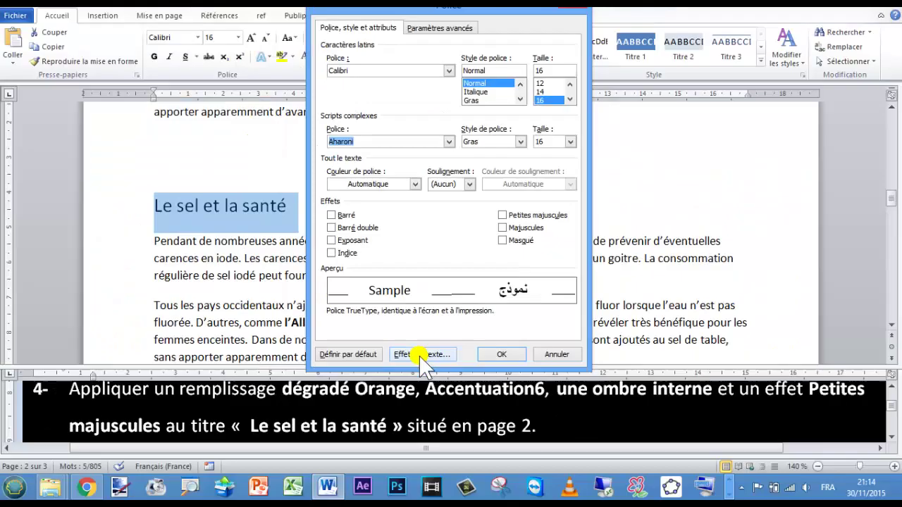
{"action": "left_click", "coordinate": [422, 354]}
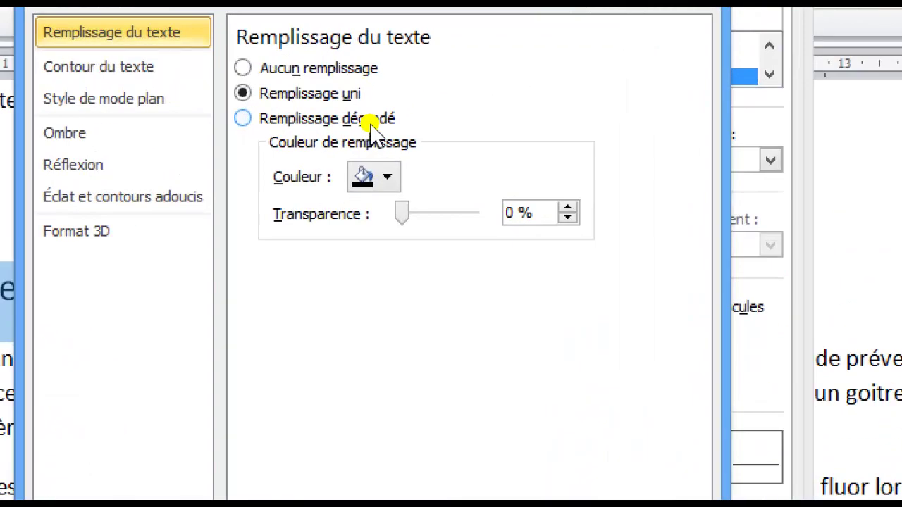
Fill the heading text with an Orange, Accentuation6 gradient.
{"action": "left_click", "coordinate": [371, 130]}
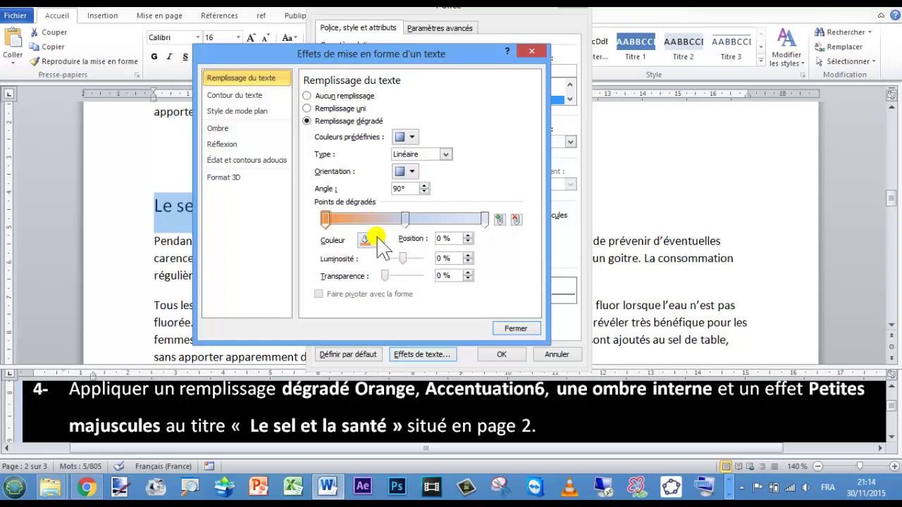
{"action": "left_click", "coordinate": [373, 239]}
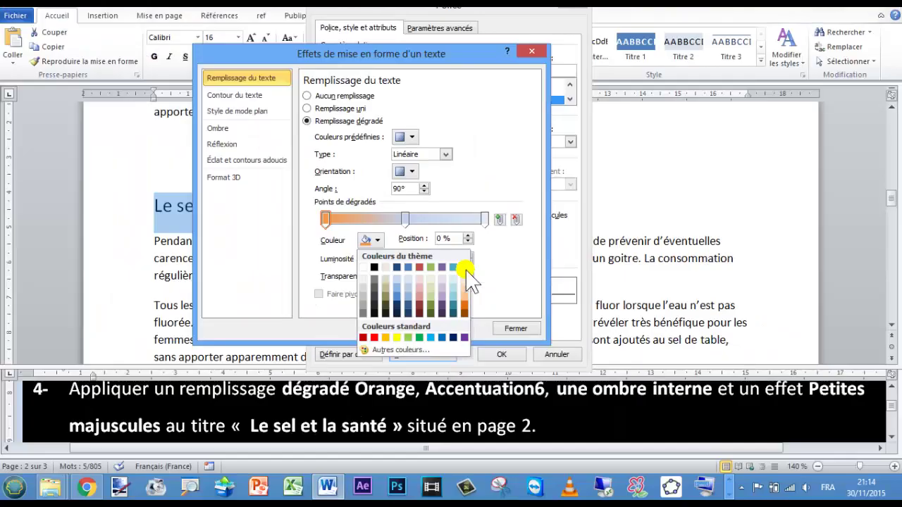
{"action": "left_click", "coordinate": [465, 269]}
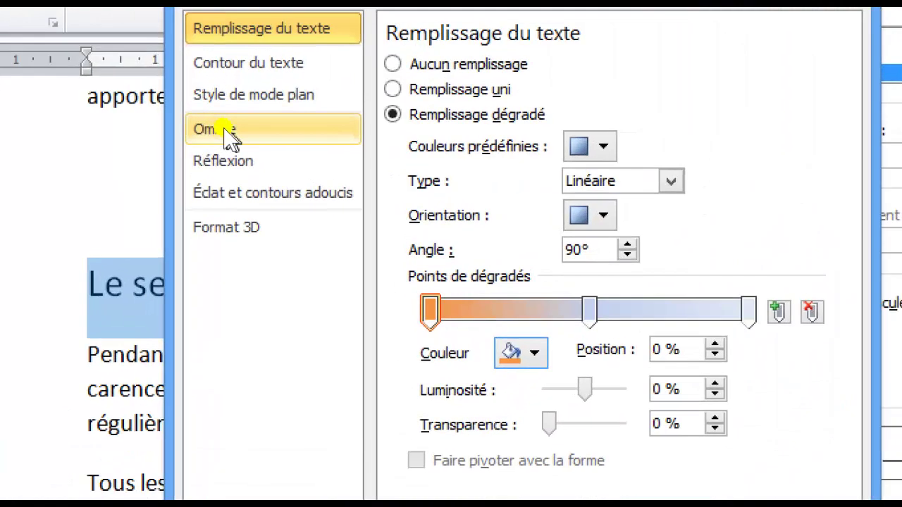
Add the Interne (inner) shadow preset to the heading and close text effects.
{"action": "left_click", "coordinate": [223, 133]}
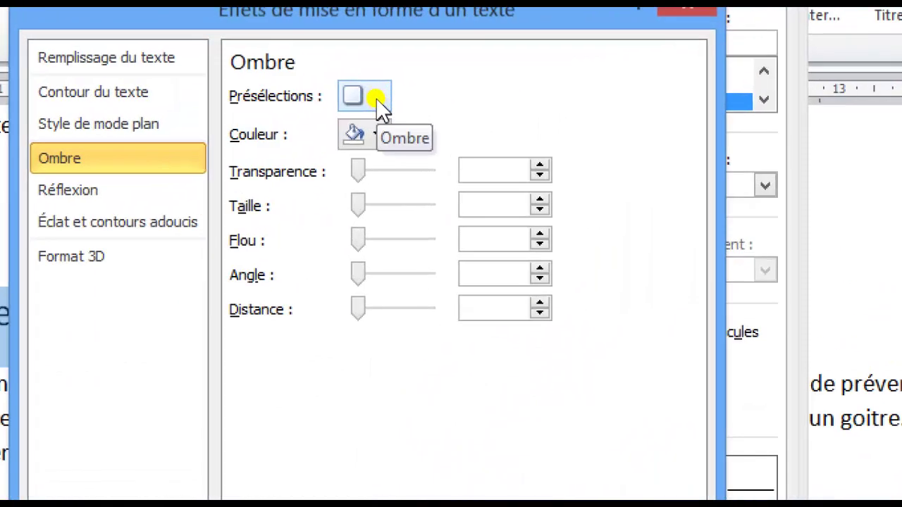
{"action": "left_click", "coordinate": [363, 97]}
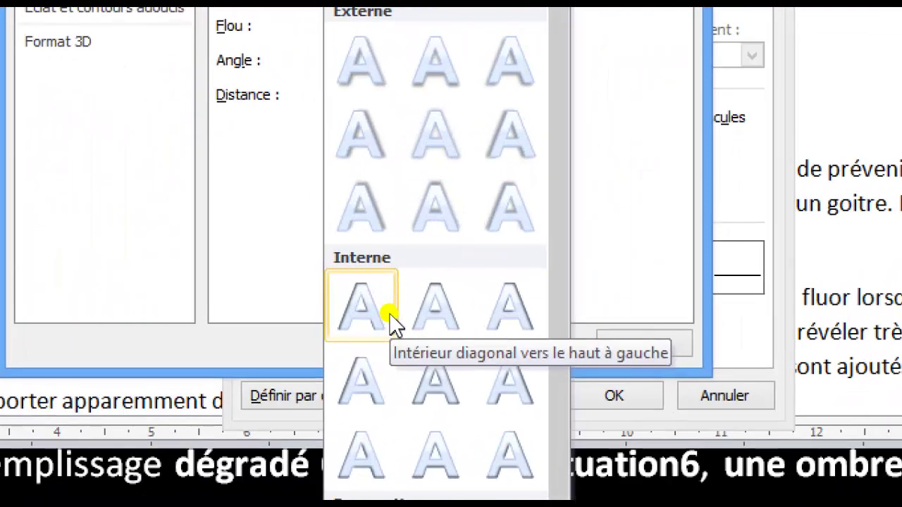
{"action": "left_click", "coordinate": [361, 305]}
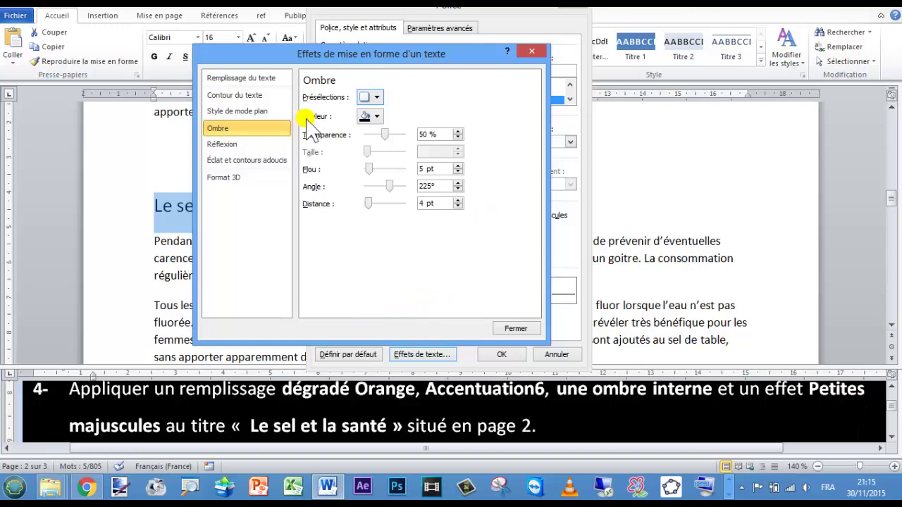
{"action": "left_click", "coordinate": [519, 330]}
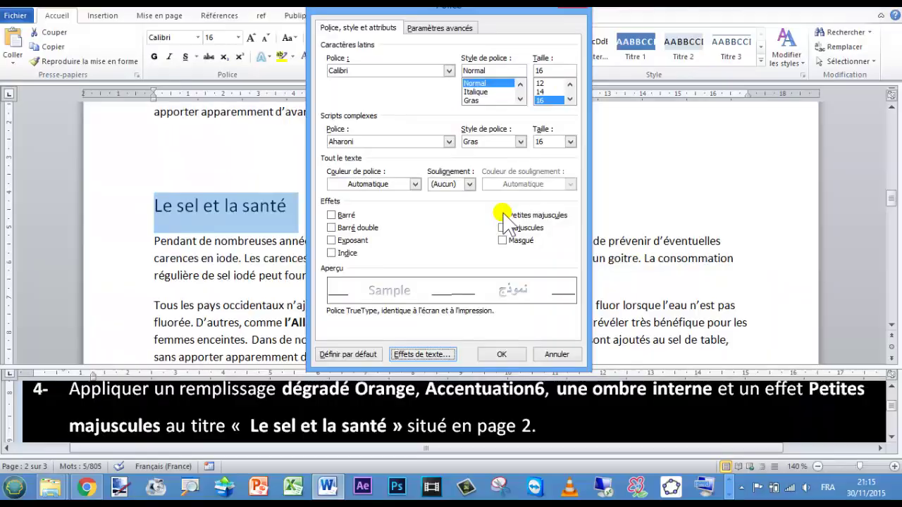
Apply small caps to the heading, then scroll the instructions to step 5.
{"action": "left_click", "coordinate": [503, 215]}
{"action": "left_click", "coordinate": [506, 354]}
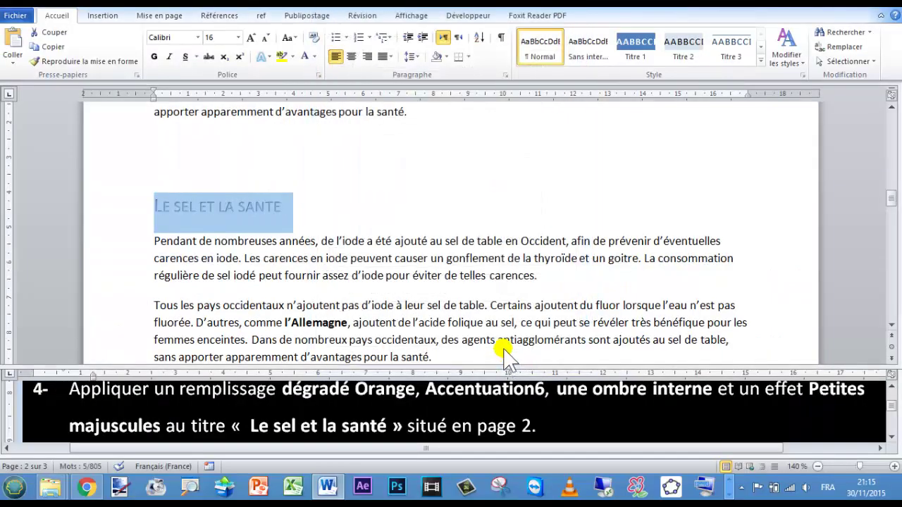
{"action": "left_click", "coordinate": [233, 243]}
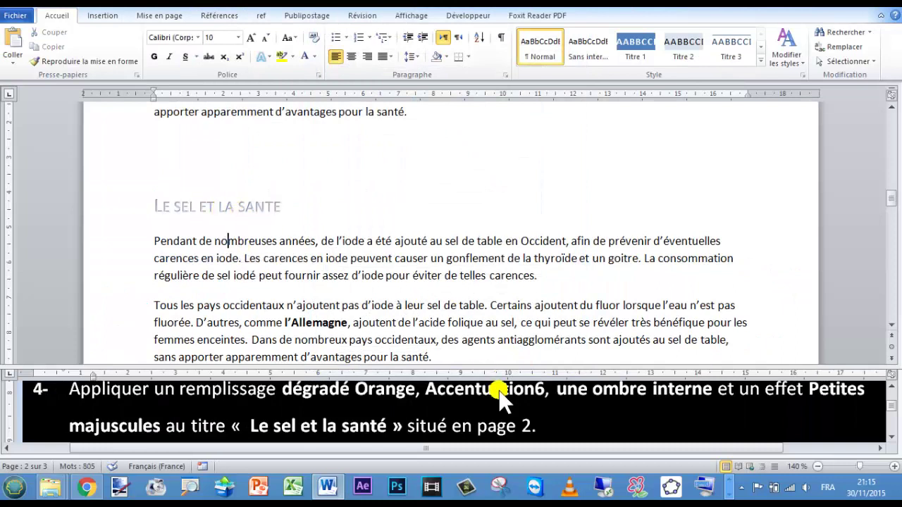
{"action": "left_click", "coordinate": [673, 405]}
{"action": "scroll", "coordinate": [673, 405], "scroll_direction": "down", "scroll_amount": 1}
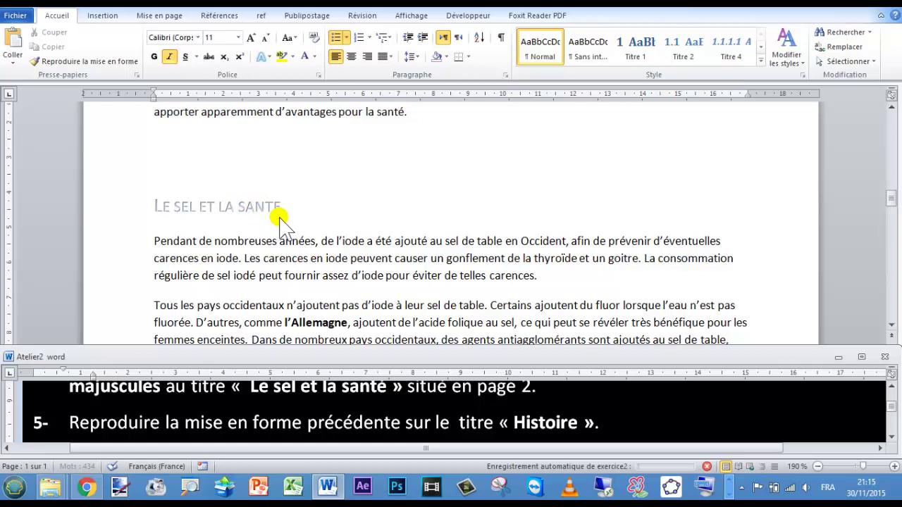
{"action": "left_click", "coordinate": [201, 210]}
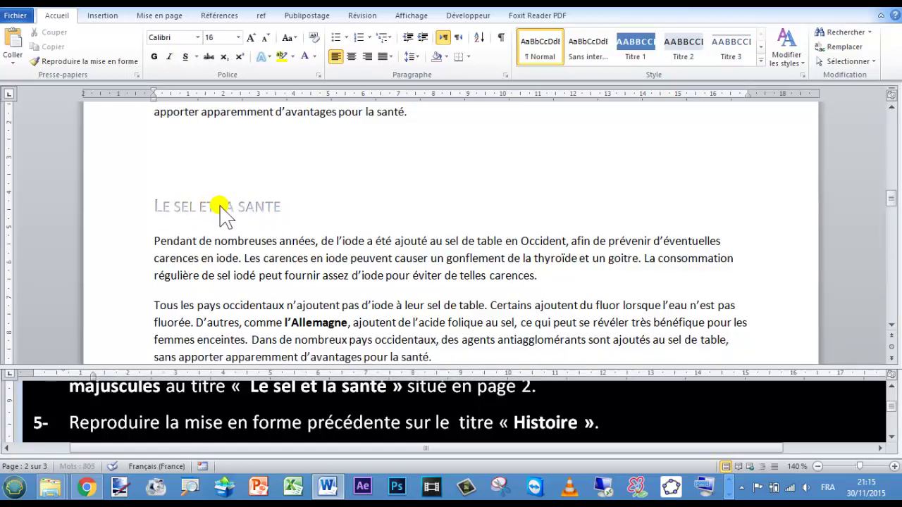
{"action": "left_click", "coordinate": [215, 209]}
{"action": "left_click", "coordinate": [248, 206]}
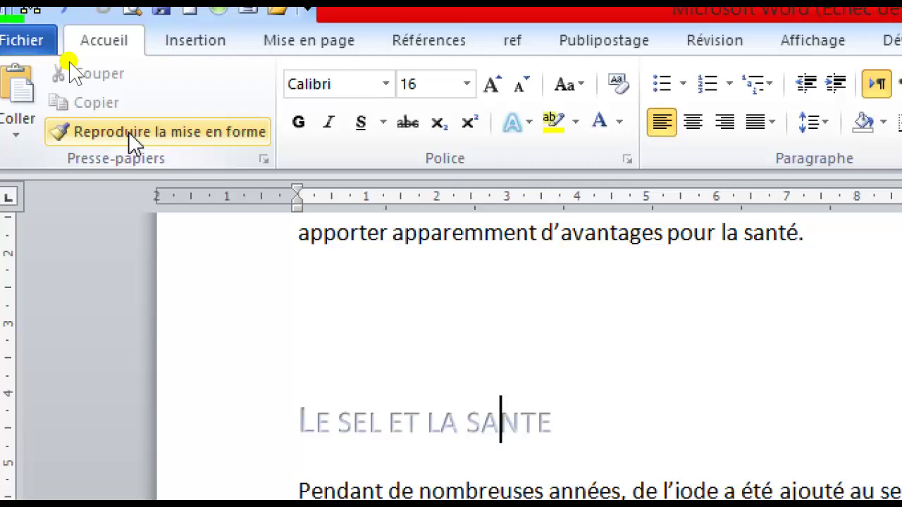
Paint the small-caps gradient formatting of 'Le sel et la santé' onto the 'Histoire' heading.
{"action": "left_click", "coordinate": [129, 131]}
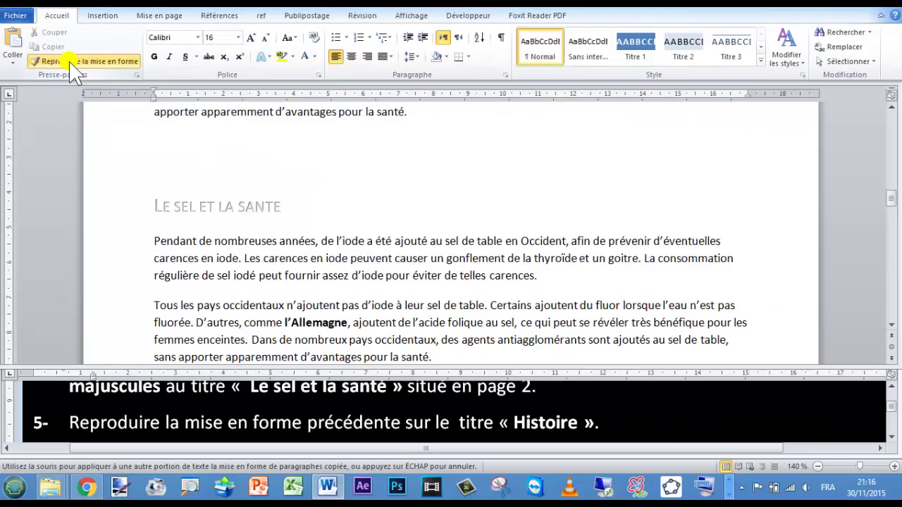
{"action": "scroll", "coordinate": [129, 123], "scroll_direction": "down", "scroll_amount": 3}
{"action": "scroll", "coordinate": [129, 124], "scroll_direction": "up", "scroll_amount": 3}
{"action": "scroll", "coordinate": [159, 144], "scroll_direction": "up", "scroll_amount": 3}
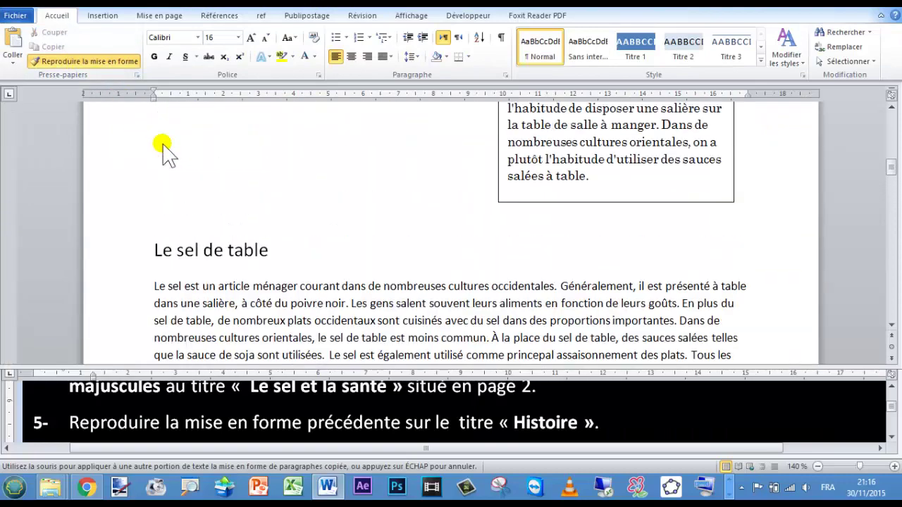
{"action": "scroll", "coordinate": [160, 147], "scroll_direction": "up", "scroll_amount": 3}
{"action": "scroll", "coordinate": [162, 148], "scroll_direction": "up", "scroll_amount": 3}
{"action": "scroll", "coordinate": [162, 147], "scroll_direction": "up", "scroll_amount": 5}
{"action": "scroll", "coordinate": [162, 143], "scroll_direction": "up", "scroll_amount": 3}
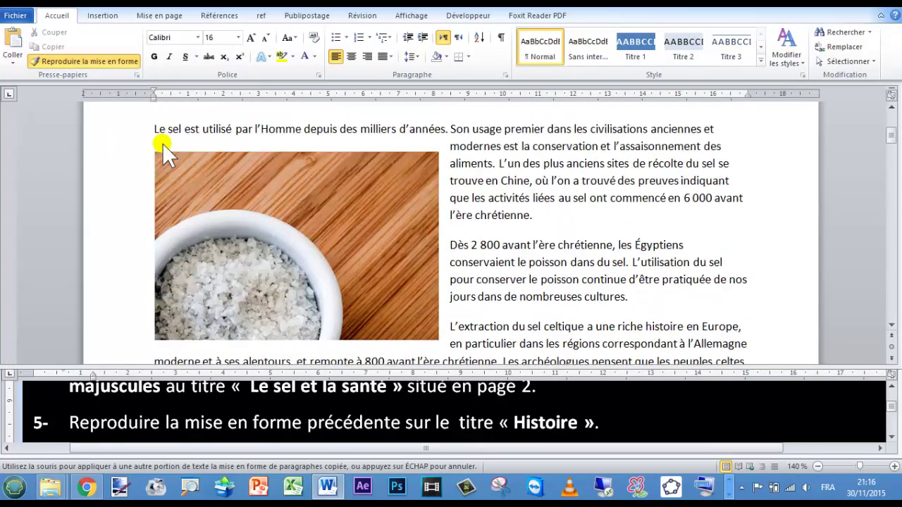
{"action": "scroll", "coordinate": [162, 143], "scroll_direction": "up", "scroll_amount": 3}
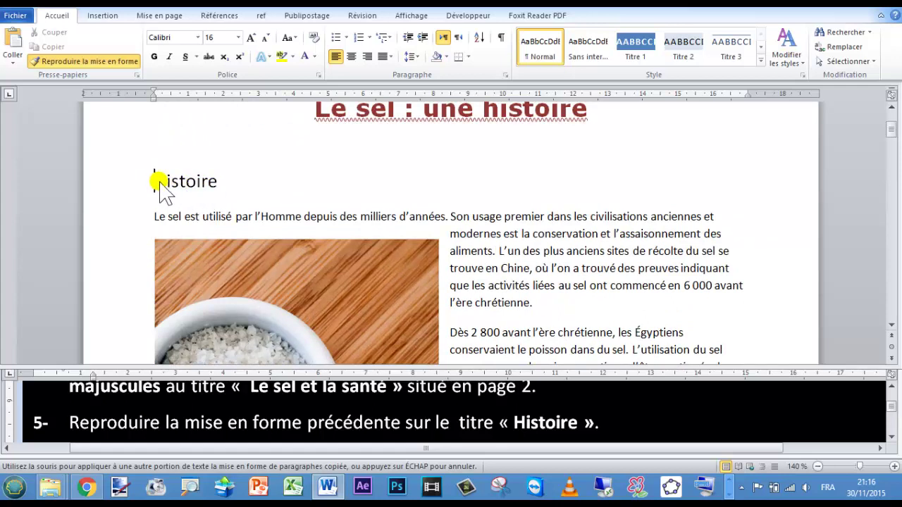
{"action": "left_click_drag", "start_coordinate": [156, 184], "coordinate": [220, 191]}
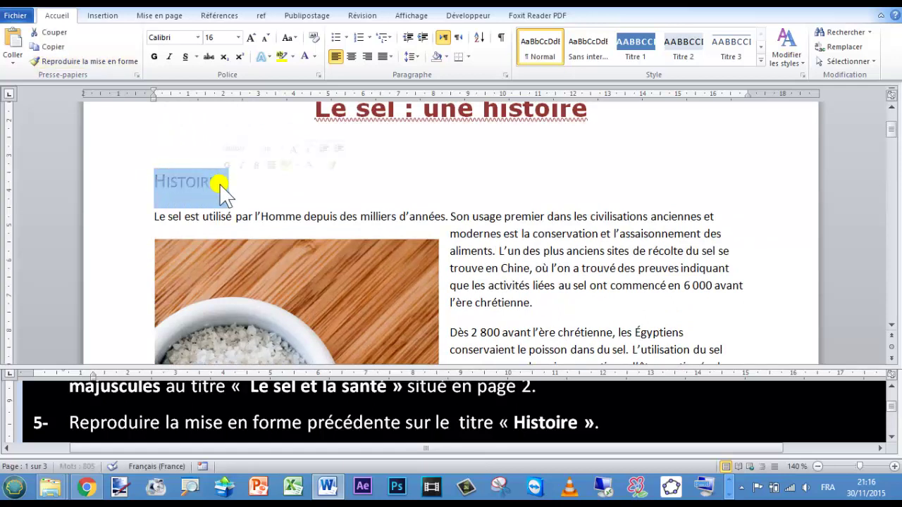
{"action": "left_click", "coordinate": [203, 189]}
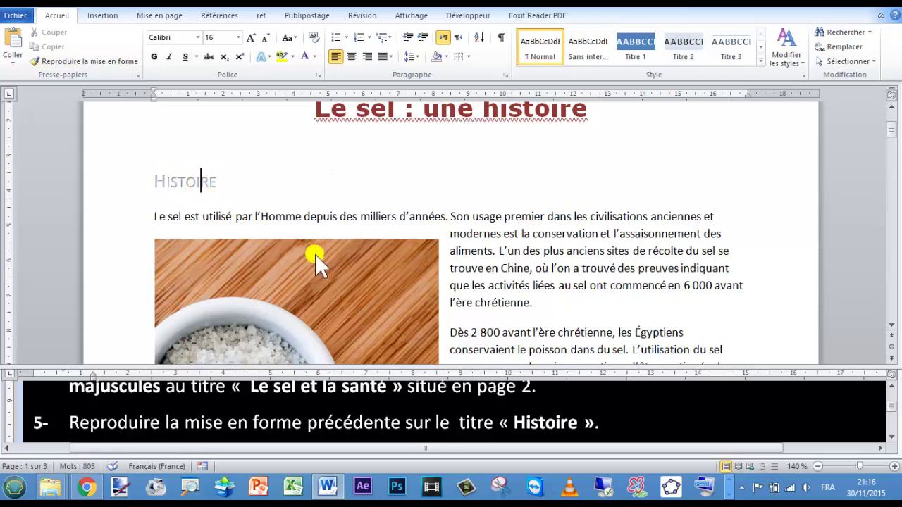
Scroll the instructions window down to show instruction 6.
{"action": "left_click", "coordinate": [570, 424]}
{"action": "scroll", "coordinate": [572, 426], "scroll_direction": "down", "scroll_amount": 1}
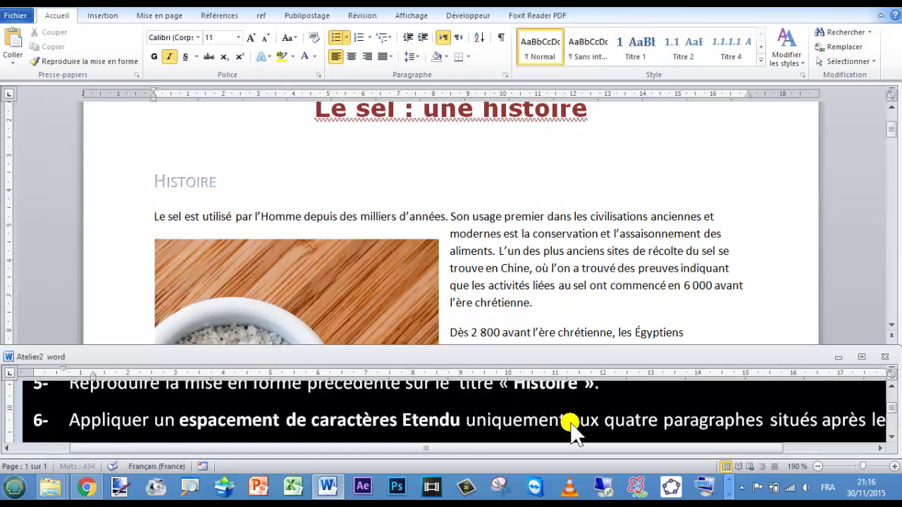
{"action": "scroll", "coordinate": [572, 425], "scroll_direction": "down", "scroll_amount": 1}
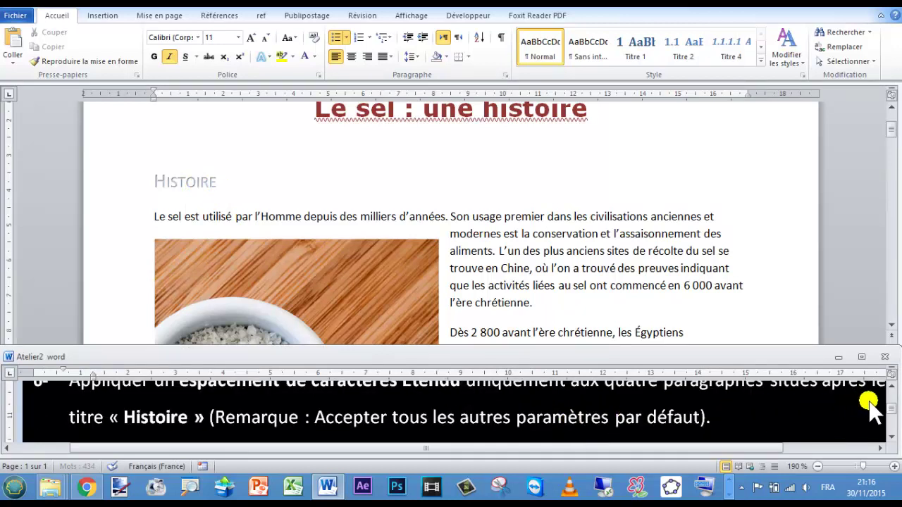
{"action": "left_click", "coordinate": [891, 387]}
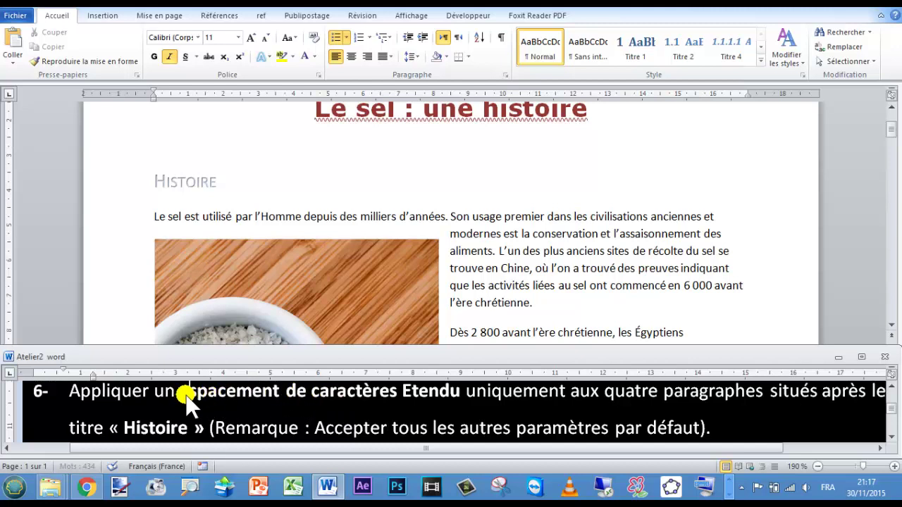
{"action": "left_click_drag", "start_coordinate": [179, 392], "coordinate": [400, 393]}
{"action": "key", "text": "ctrl+g"}
{"action": "left_click", "coordinate": [402, 391]}
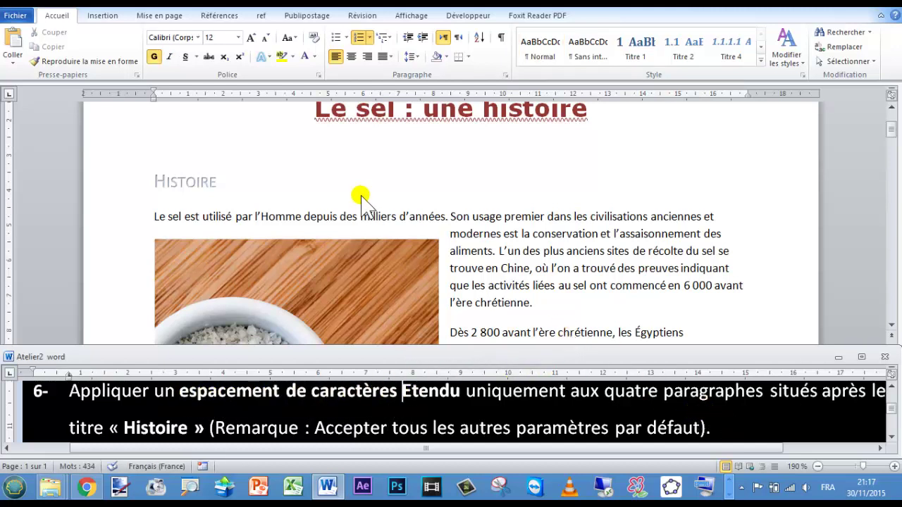
{"action": "scroll", "coordinate": [371, 191], "scroll_direction": "down", "scroll_amount": 1}
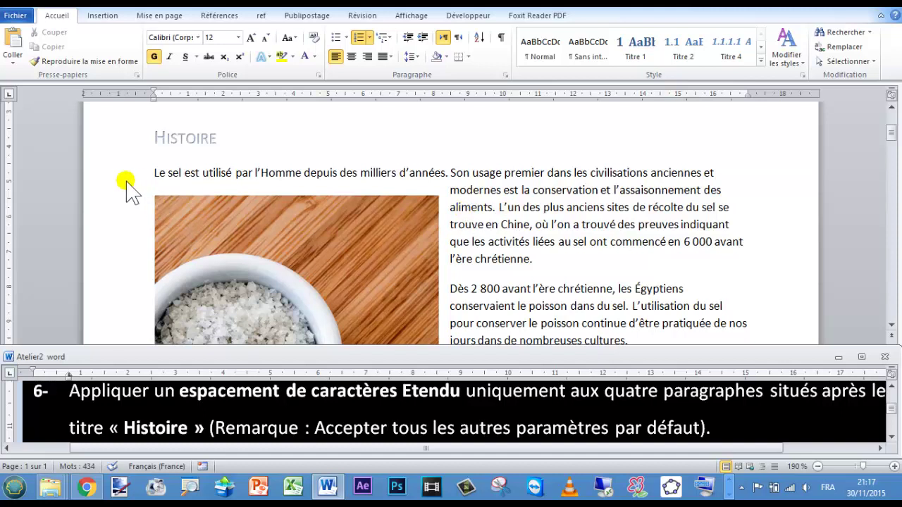
Select the four paragraphs following the 'Histoire' heading.
{"action": "left_click", "coordinate": [98, 182]}
{"action": "left_click_drag", "start_coordinate": [99, 182], "coordinate": [135, 296]}
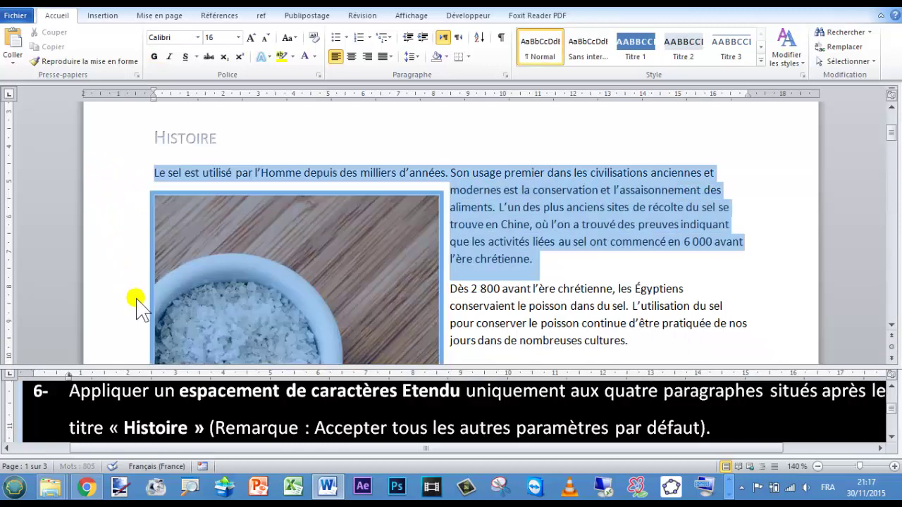
{"action": "mouse_move", "coordinate": [134, 289]}
{"action": "left_mouse_down"}
{"action": "mouse_move", "coordinate": [137, 362]}
{"action": "mouse_move", "coordinate": [137, 312]}
{"action": "mouse_move", "coordinate": [150, 356]}
{"action": "left_mouse_up"}
{"action": "left_click_drag", "start_coordinate": [317, 277], "coordinate": [553, 298]}
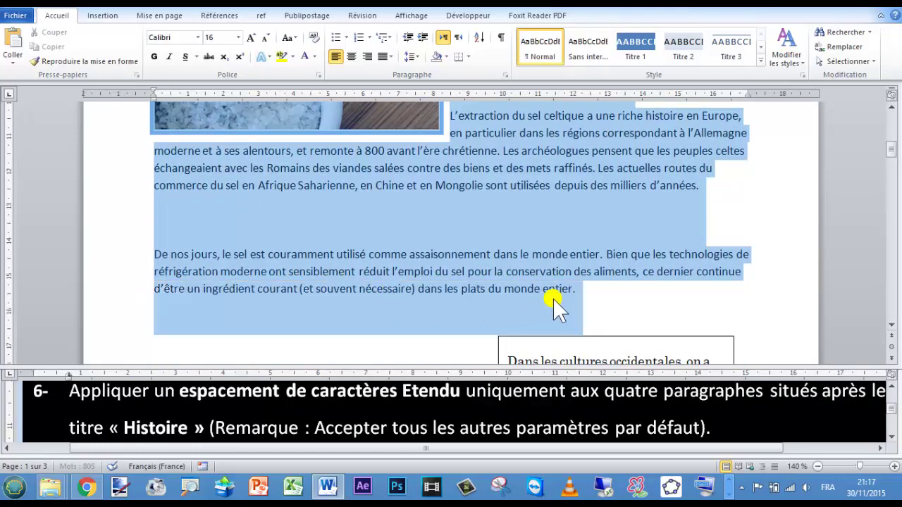
{"action": "scroll", "coordinate": [176, 233], "scroll_direction": "up", "scroll_amount": 1}
{"action": "scroll", "coordinate": [175, 227], "scroll_direction": "up", "scroll_amount": 5}
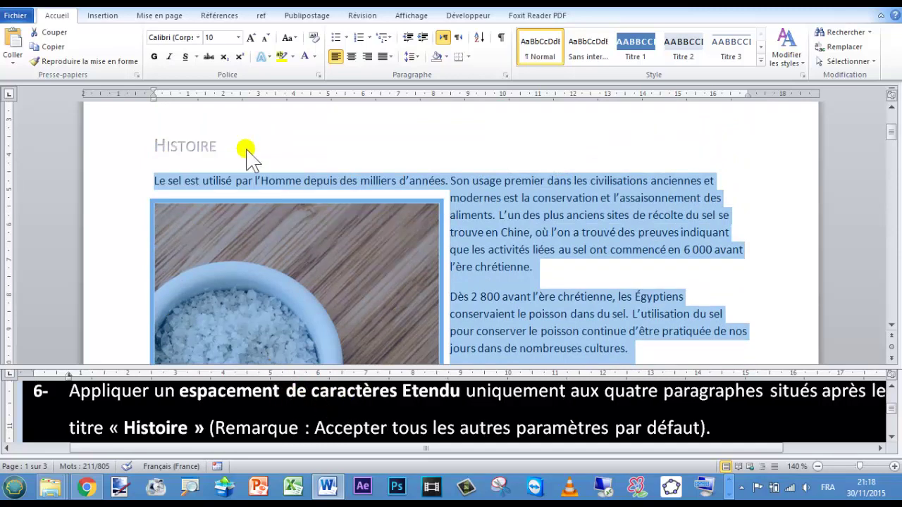
Set their character spacing to Étendu in the Police dialog's Paramètres avancés.
{"action": "left_click", "coordinate": [318, 73]}
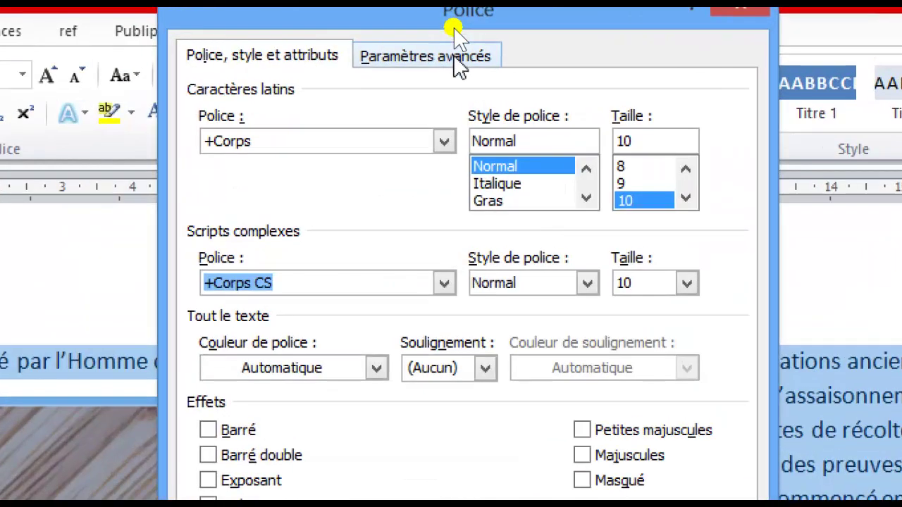
{"action": "left_click", "coordinate": [458, 64]}
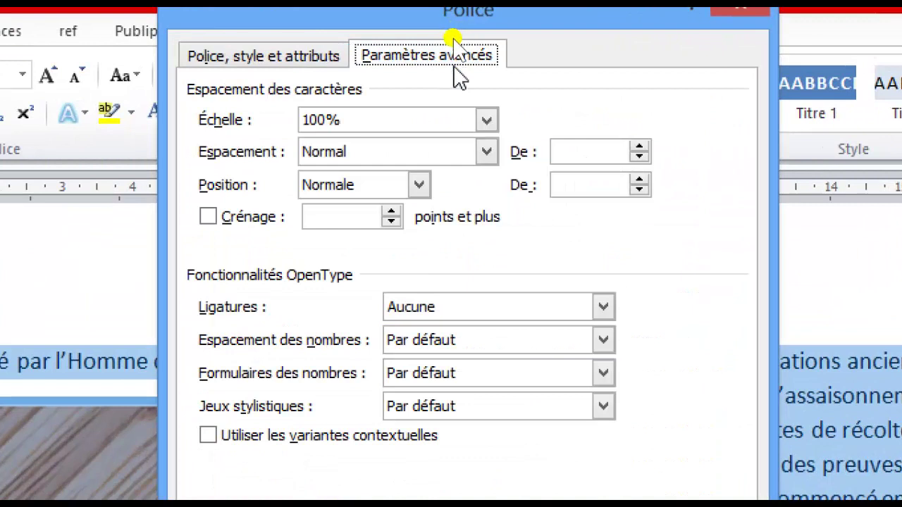
{"action": "left_click", "coordinate": [460, 153]}
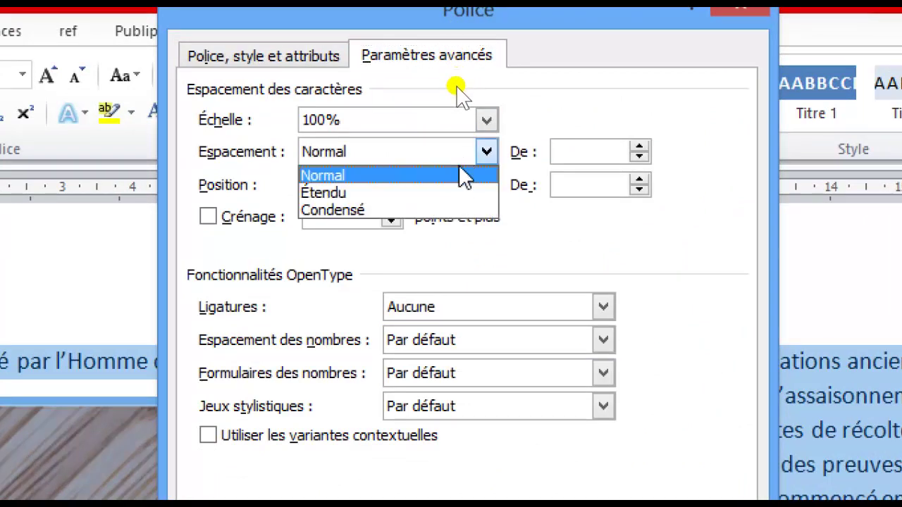
{"action": "left_click", "coordinate": [459, 194]}
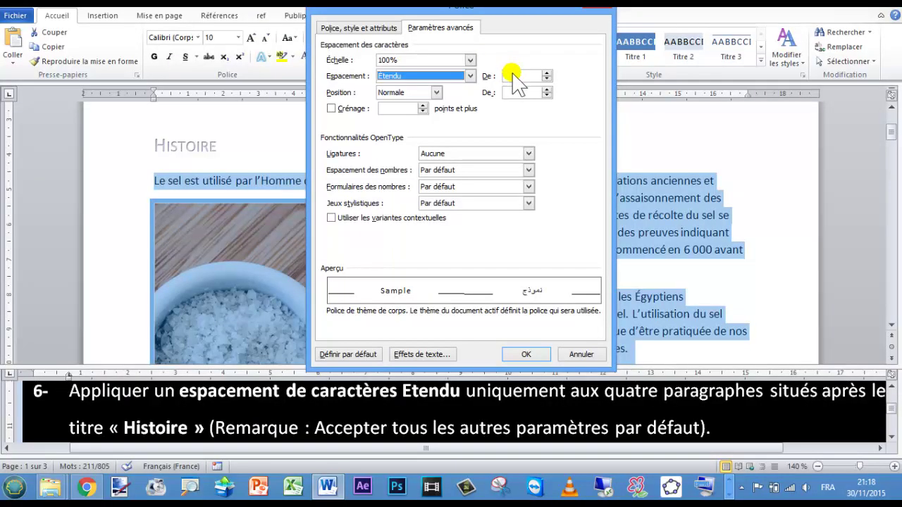
{"action": "left_click", "coordinate": [523, 355]}
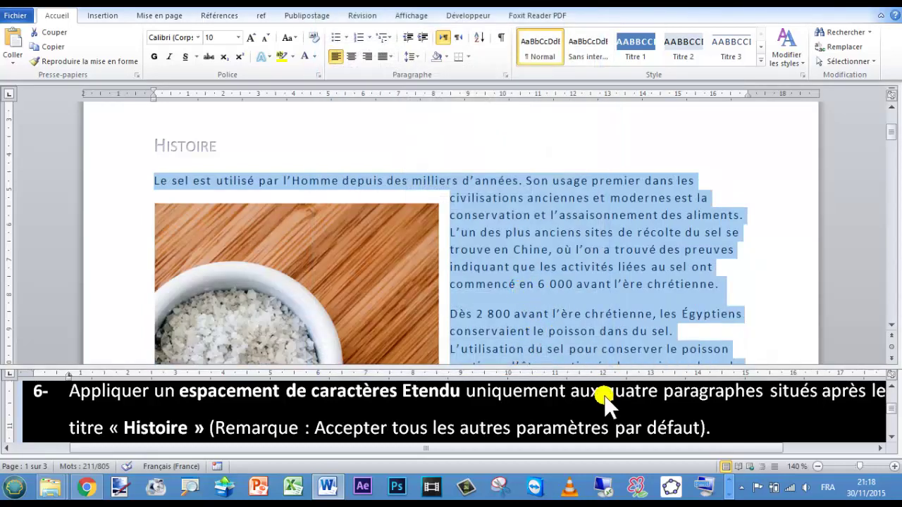
{"action": "left_click", "coordinate": [599, 348]}
Scroll the instructions window to task 7.
{"action": "scroll", "coordinate": [600, 411], "scroll_direction": "down", "scroll_amount": 1}
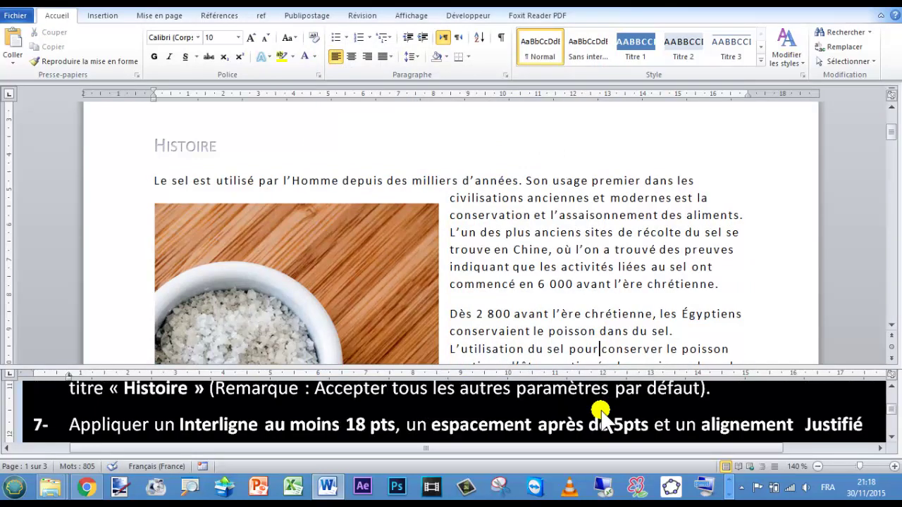
{"action": "scroll", "coordinate": [599, 411], "scroll_direction": "down", "scroll_amount": 1}
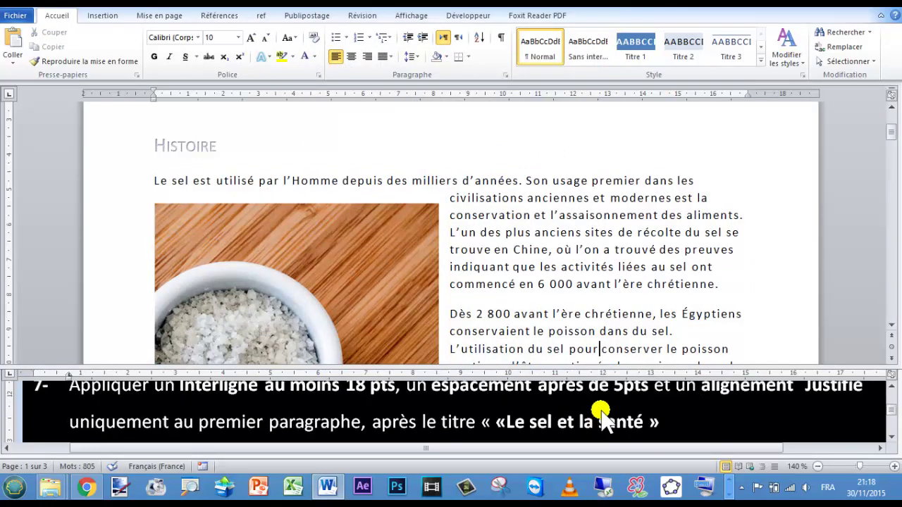
{"action": "left_click", "coordinate": [889, 392]}
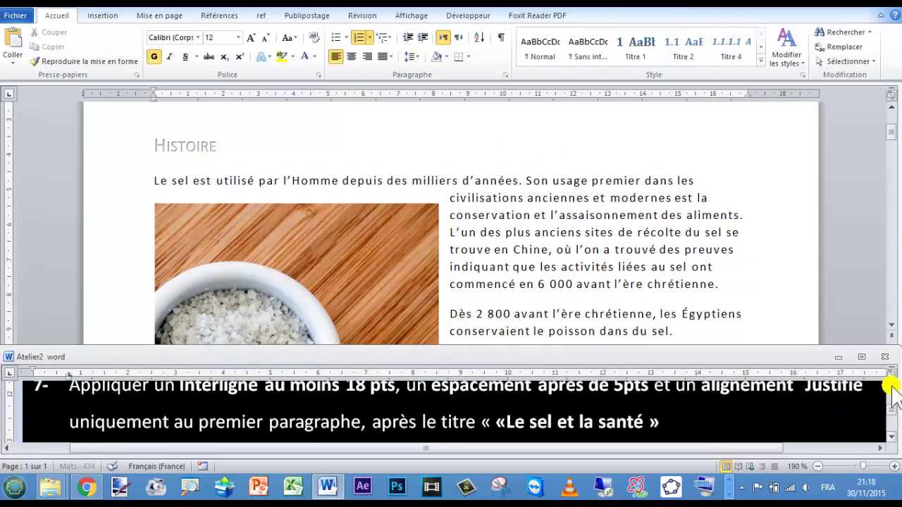
{"action": "scroll", "coordinate": [891, 387], "scroll_direction": "up", "scroll_amount": 1}
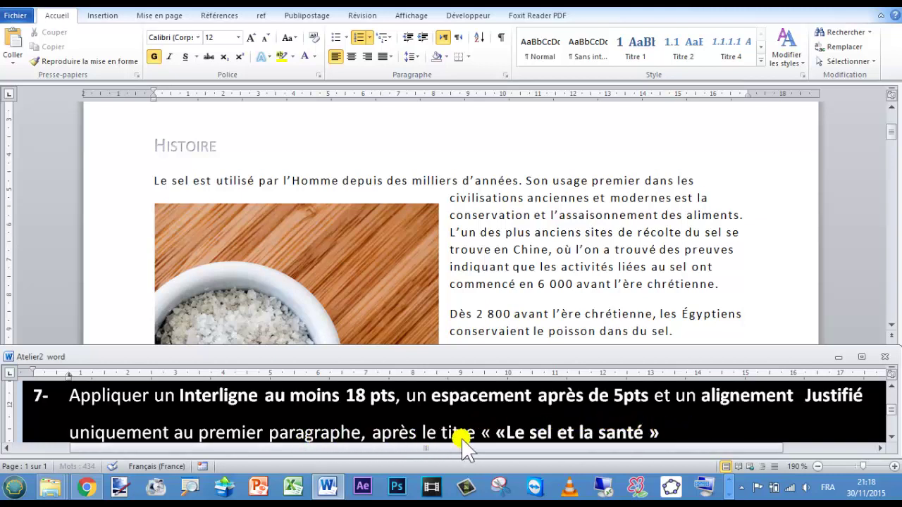
Scroll the document to 'Le sel et la santé' and place the caret in its first paragraph.
{"action": "scroll", "coordinate": [489, 272], "scroll_direction": "down", "scroll_amount": 5}
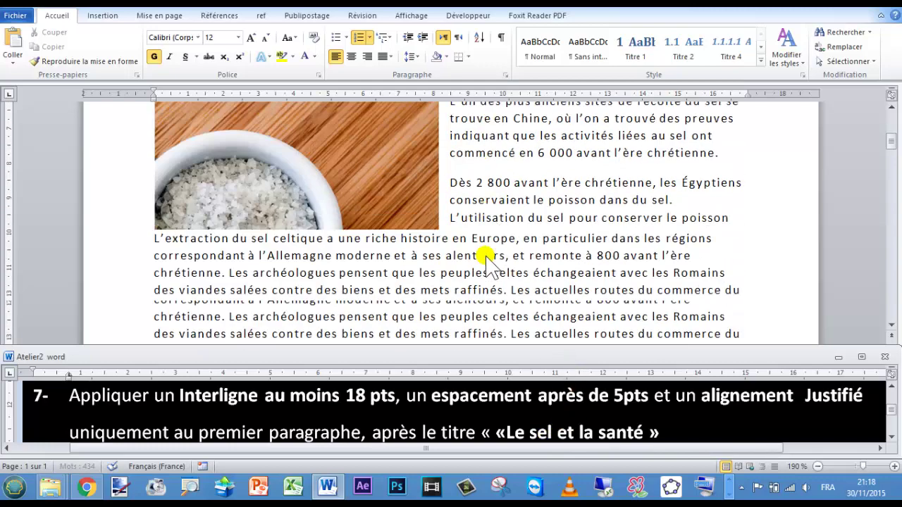
{"action": "scroll", "coordinate": [487, 259], "scroll_direction": "down", "scroll_amount": 5}
{"action": "scroll", "coordinate": [489, 261], "scroll_direction": "down", "scroll_amount": 3}
{"action": "scroll", "coordinate": [488, 262], "scroll_direction": "down", "scroll_amount": 2}
{"action": "scroll", "coordinate": [489, 262], "scroll_direction": "down", "scroll_amount": 3}
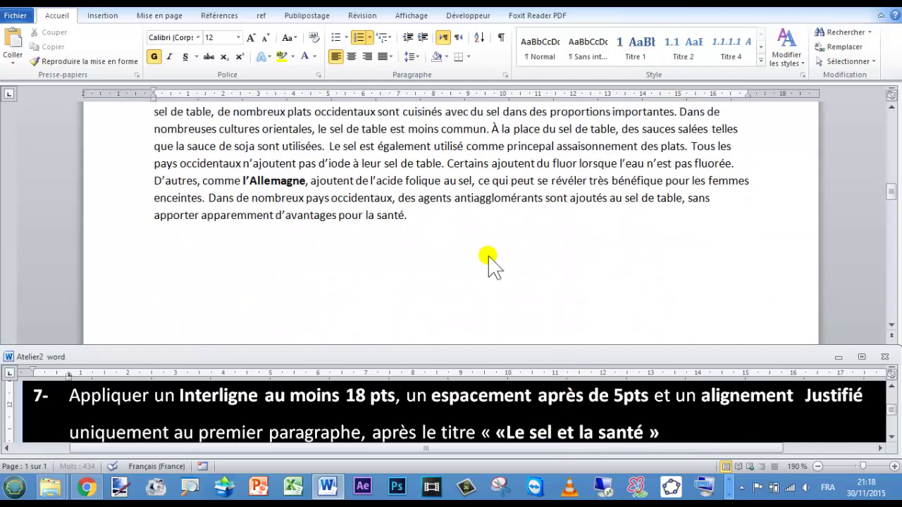
{"action": "scroll", "coordinate": [489, 263], "scroll_direction": "down", "scroll_amount": 3}
{"action": "scroll", "coordinate": [490, 263], "scroll_direction": "down", "scroll_amount": 1}
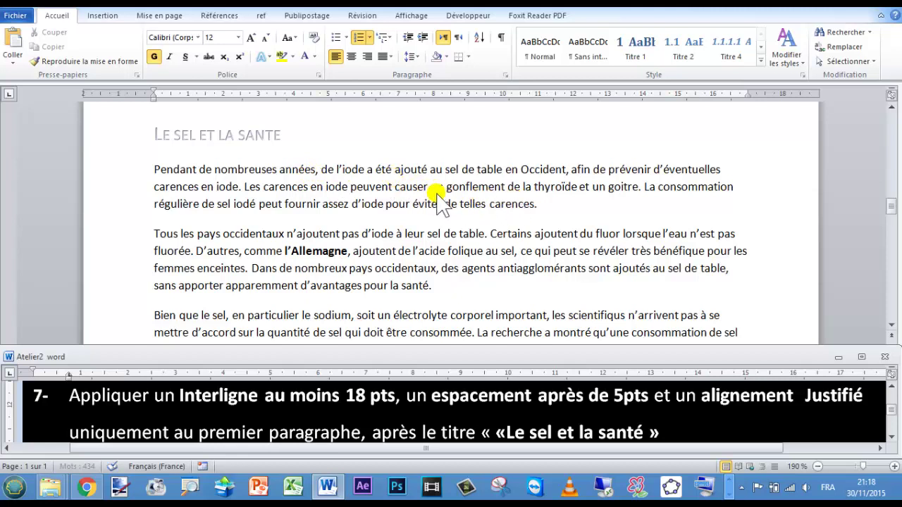
{"action": "left_click", "coordinate": [375, 186]}
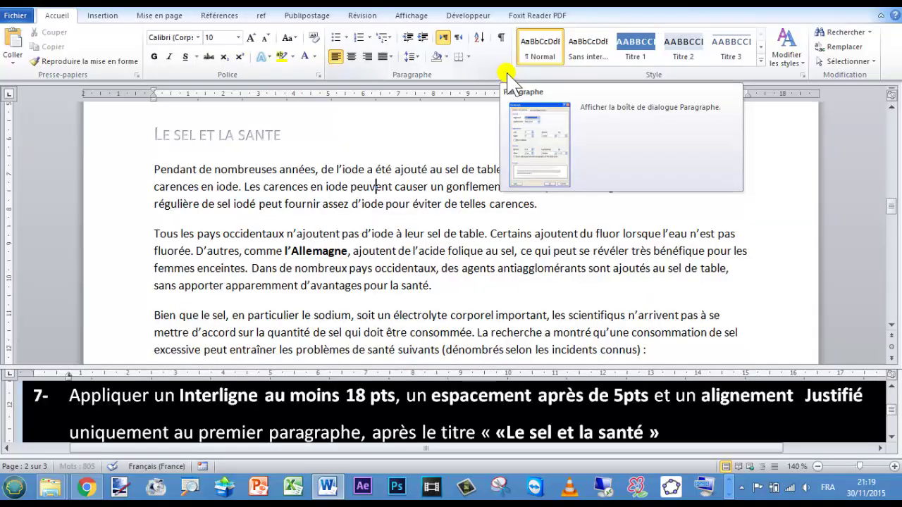
Make the paragraph Justifié with Au moins 18 pt line spacing and 5 pt spacing after.
{"action": "left_click", "coordinate": [510, 112]}
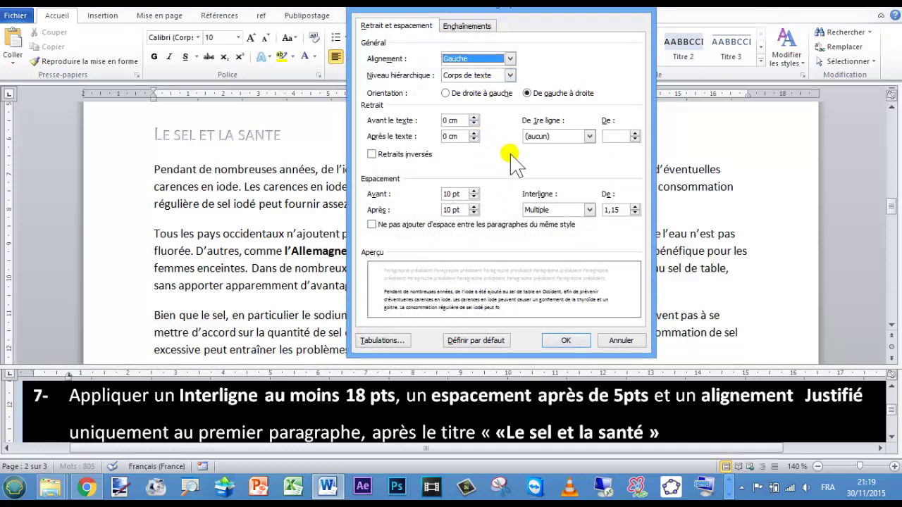
{"action": "left_click", "coordinate": [588, 210]}
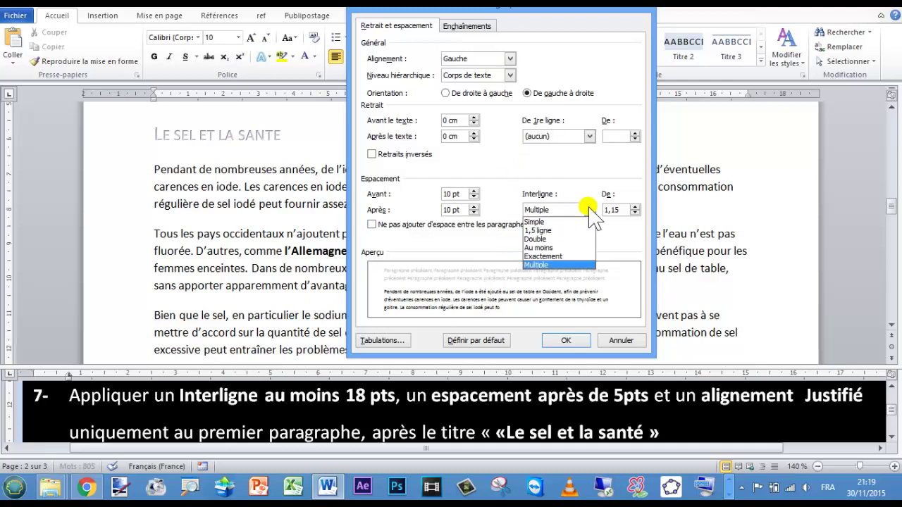
{"action": "left_click", "coordinate": [583, 247]}
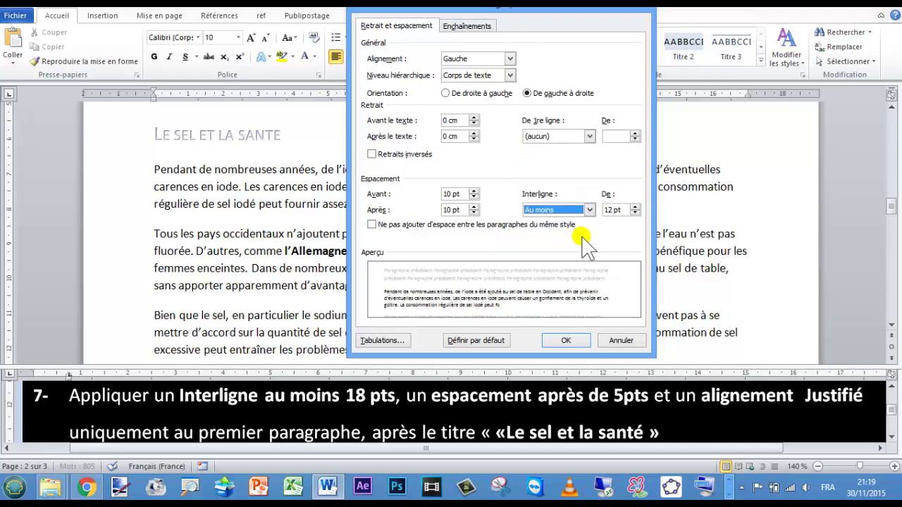
{"action": "left_click", "coordinate": [634, 207]}
{"action": "double_click", "coordinate": [634, 206]}
{"action": "double_click", "coordinate": [635, 206]}
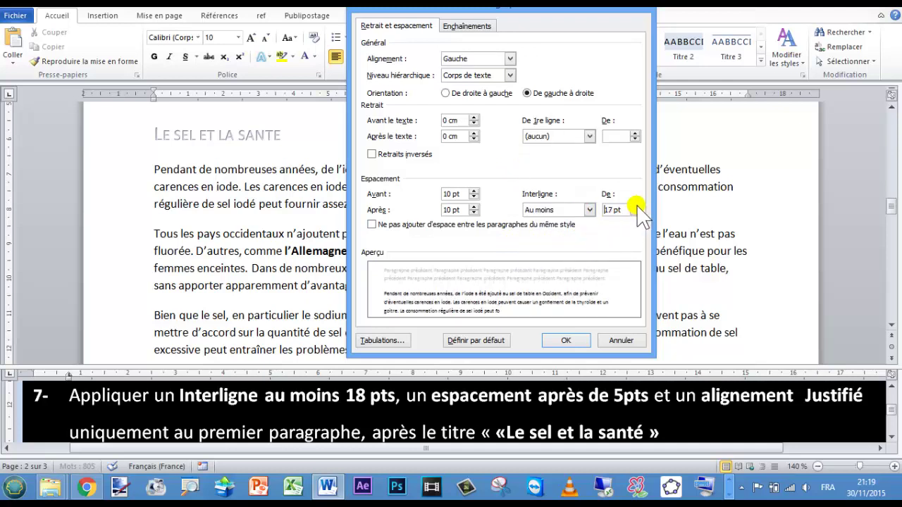
{"action": "left_click", "coordinate": [634, 206]}
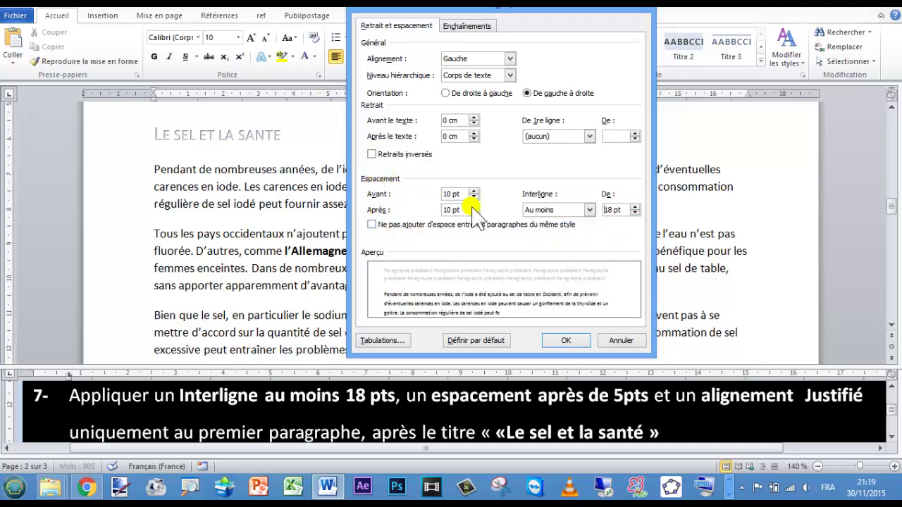
{"action": "left_click", "coordinate": [441, 210]}
{"action": "key", "text": "Delete"}
{"action": "key", "text": "Delete"}
{"action": "type", "text": "5"}
{"action": "left_click", "coordinate": [493, 59]}
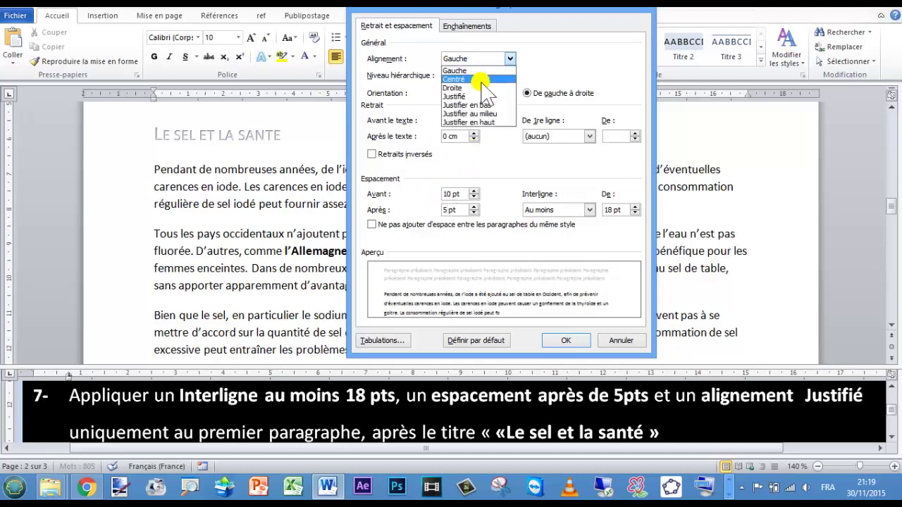
{"action": "left_click", "coordinate": [479, 96]}
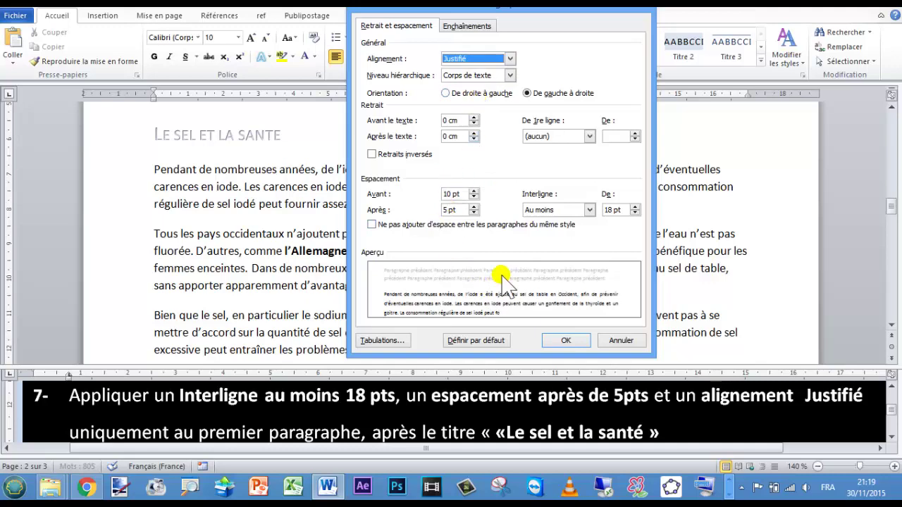
{"action": "left_click", "coordinate": [562, 342]}
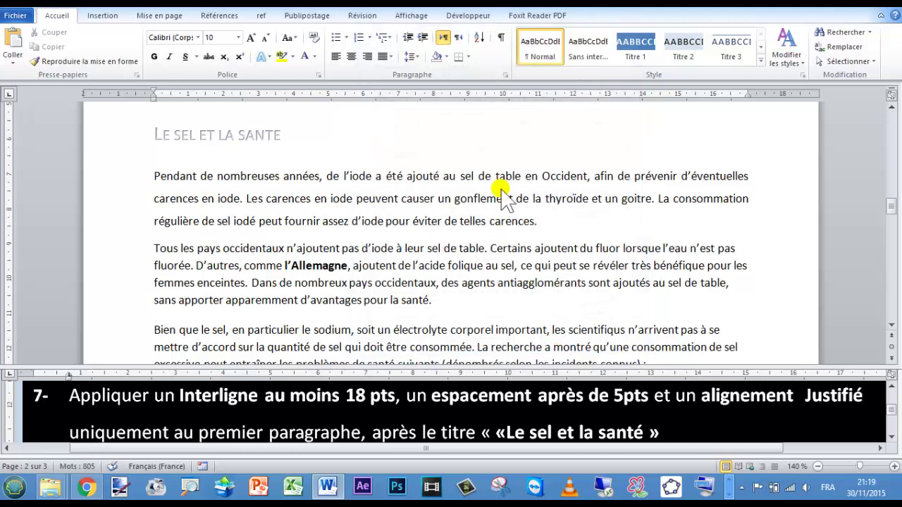
Scroll the instructions window down to instruction 8.
{"action": "left_click", "coordinate": [892, 442]}
{"action": "scroll", "coordinate": [892, 442], "scroll_direction": "down", "scroll_amount": 2}
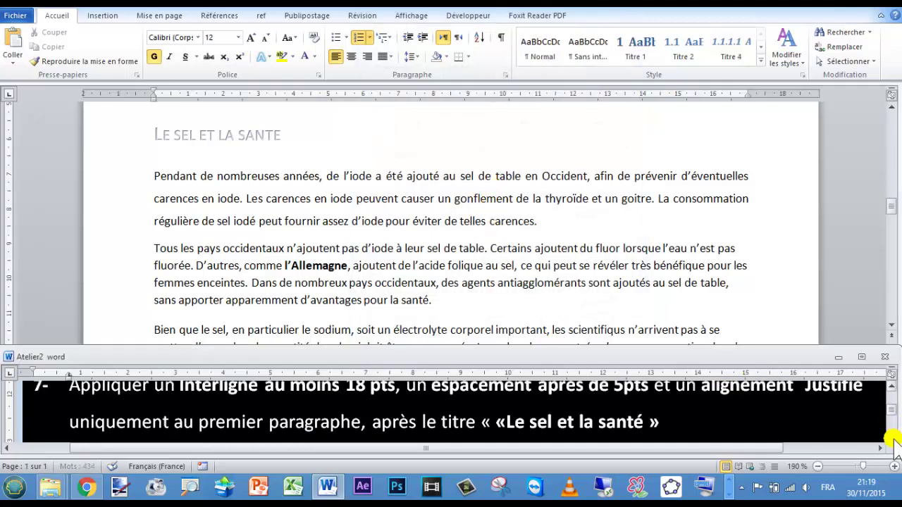
{"action": "scroll", "coordinate": [892, 443], "scroll_direction": "down", "scroll_amount": 2}
{"action": "scroll", "coordinate": [892, 442], "scroll_direction": "down", "scroll_amount": 1}
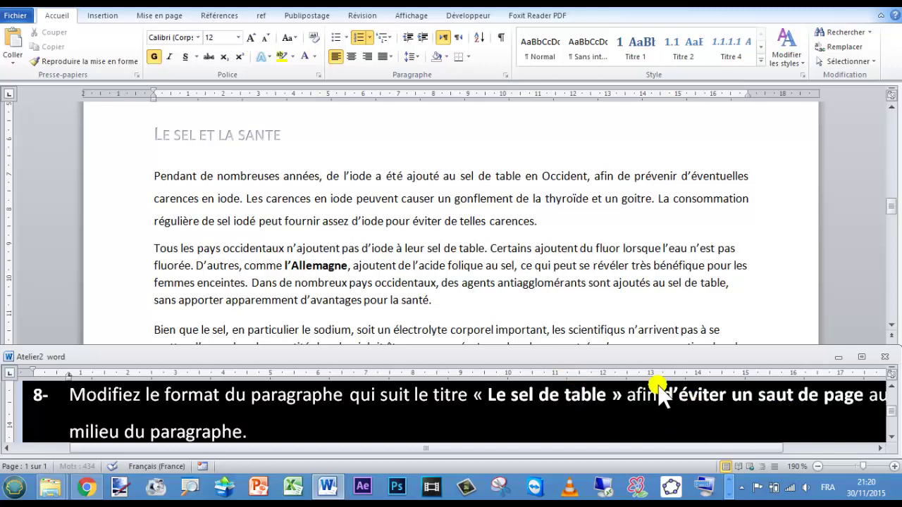
Scroll the document to 'Le sel de table' and place the caret in the following paragraph.
{"action": "left_click", "coordinate": [454, 217]}
{"action": "scroll", "coordinate": [454, 218], "scroll_direction": "up", "scroll_amount": 4}
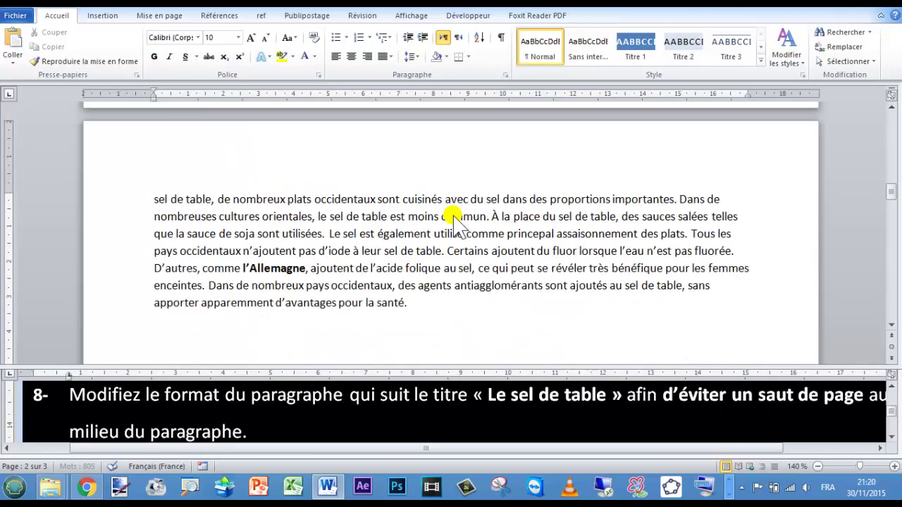
{"action": "scroll", "coordinate": [454, 218], "scroll_direction": "up", "scroll_amount": 1}
{"action": "scroll", "coordinate": [455, 217], "scroll_direction": "up", "scroll_amount": 2}
{"action": "scroll", "coordinate": [455, 216], "scroll_direction": "up", "scroll_amount": 1}
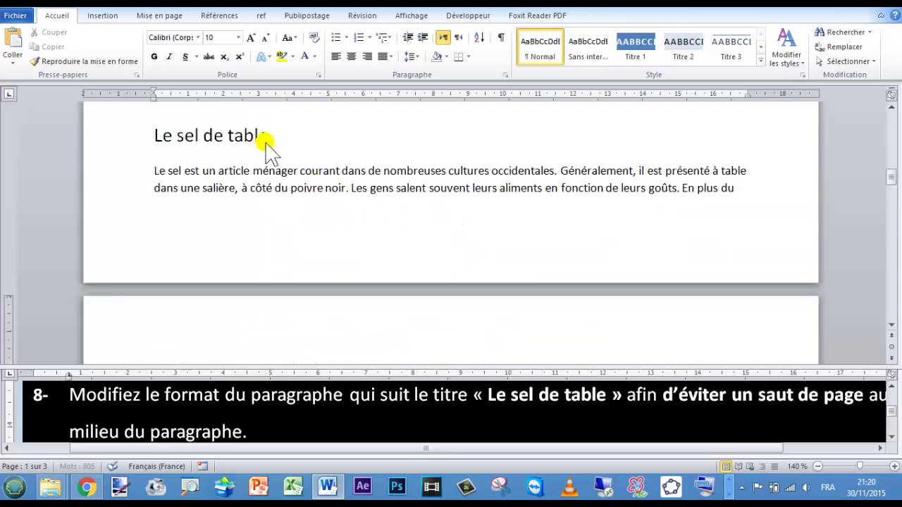
{"action": "scroll", "coordinate": [274, 159], "scroll_direction": "down", "scroll_amount": 1}
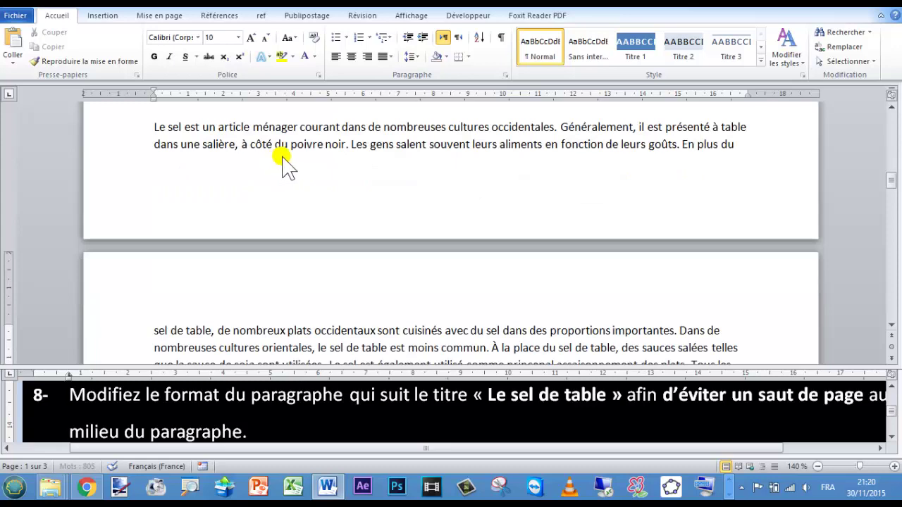
{"action": "scroll", "coordinate": [285, 159], "scroll_direction": "down", "scroll_amount": 2}
{"action": "scroll", "coordinate": [286, 158], "scroll_direction": "down", "scroll_amount": 2}
{"action": "scroll", "coordinate": [285, 159], "scroll_direction": "up", "scroll_amount": 1}
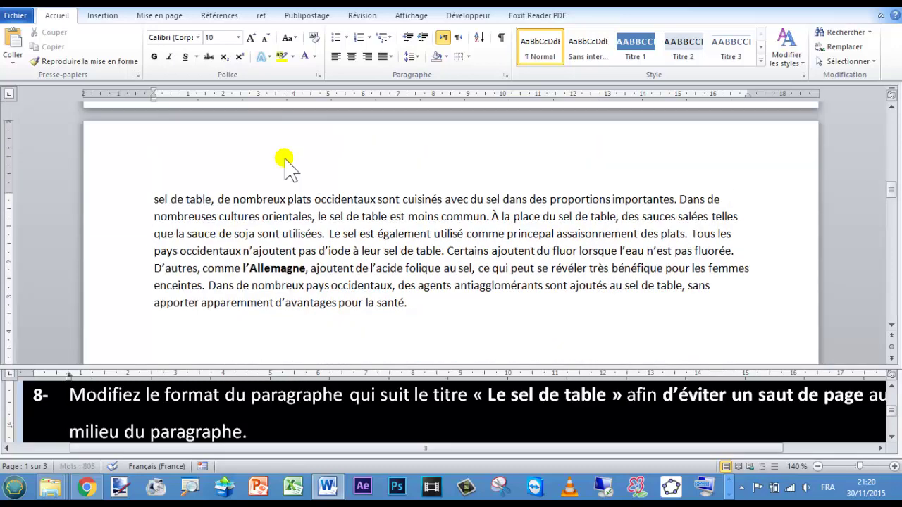
{"action": "scroll", "coordinate": [285, 159], "scroll_direction": "up", "scroll_amount": 2}
{"action": "scroll", "coordinate": [285, 160], "scroll_direction": "up", "scroll_amount": 1}
{"action": "scroll", "coordinate": [285, 160], "scroll_direction": "up", "scroll_amount": 1}
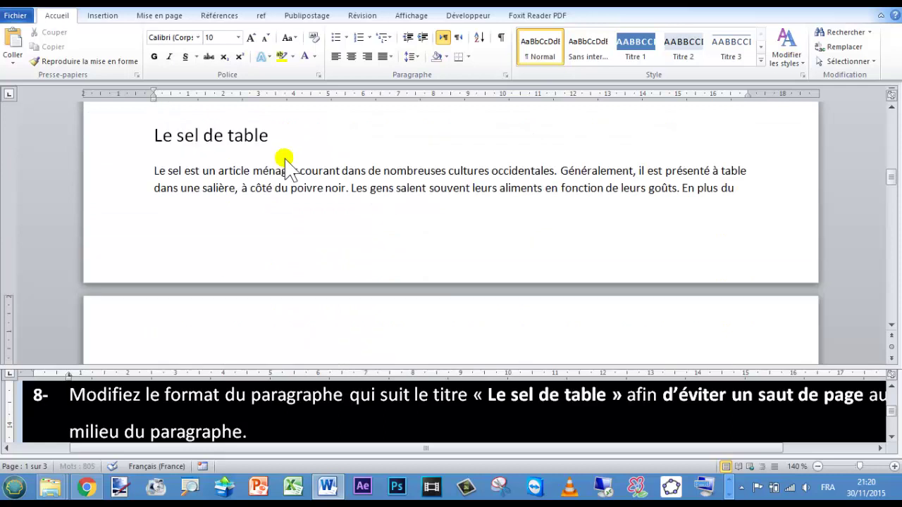
{"action": "scroll", "coordinate": [317, 173], "scroll_direction": "down", "scroll_amount": 1}
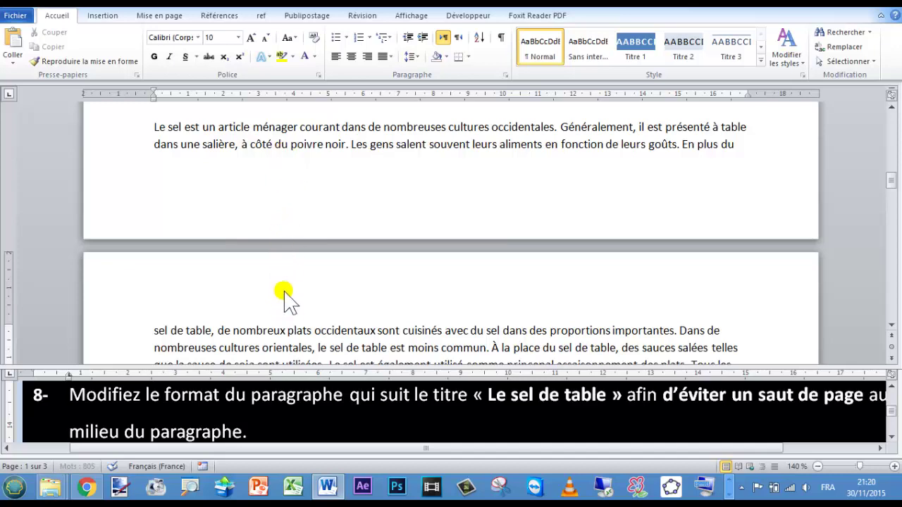
{"action": "scroll", "coordinate": [287, 295], "scroll_direction": "down", "scroll_amount": 1}
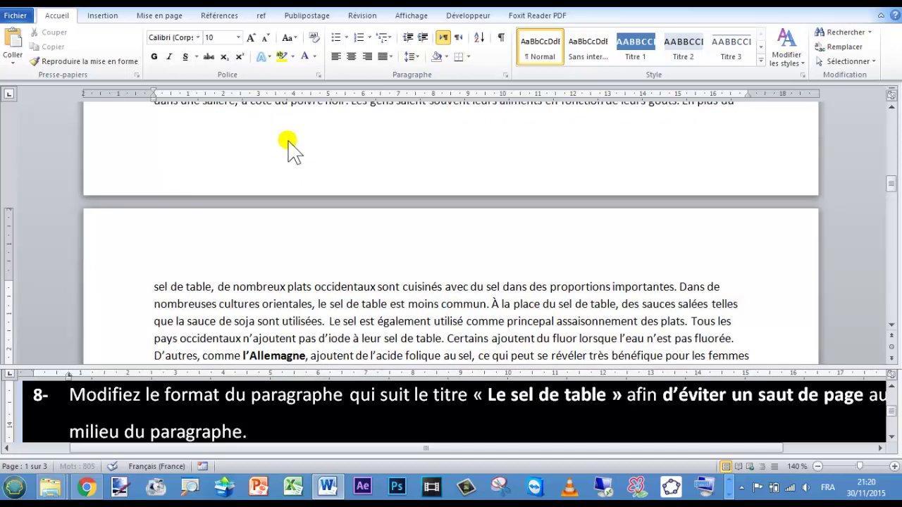
{"action": "scroll", "coordinate": [289, 144], "scroll_direction": "up", "scroll_amount": 1}
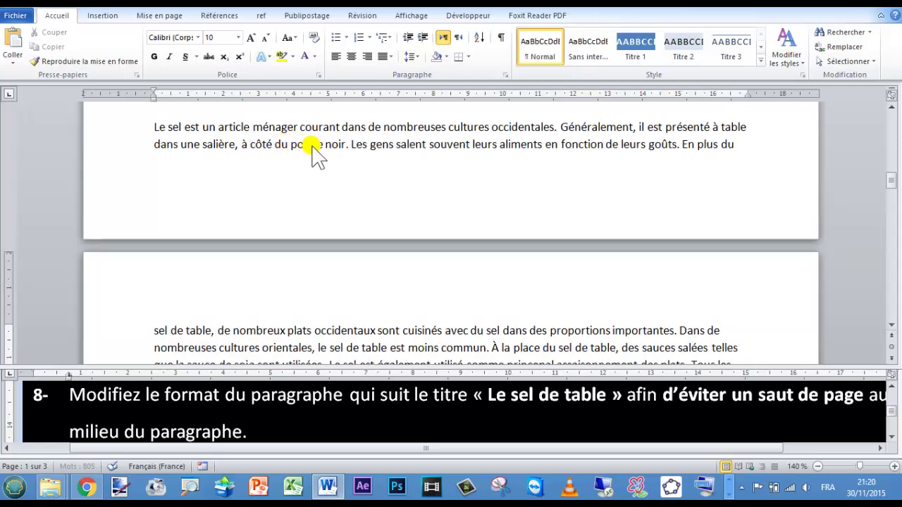
{"action": "scroll", "coordinate": [373, 176], "scroll_direction": "up", "scroll_amount": 1}
{"action": "left_click", "coordinate": [438, 191]}
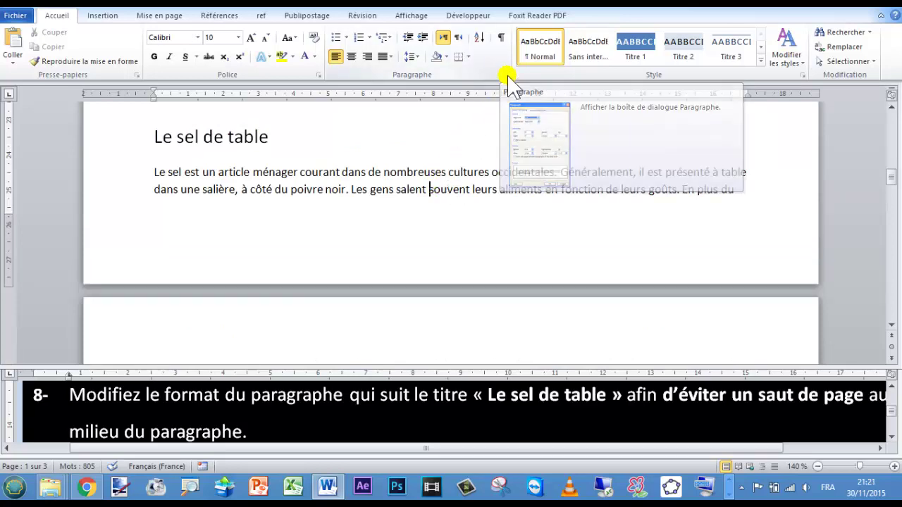
Turn on Lignes solidaires for the 'Le sel de table' paragraph so it moves whole to page 2.
{"action": "left_click", "coordinate": [508, 75]}
{"action": "key", "text": "ctrl+shift+Tab"}
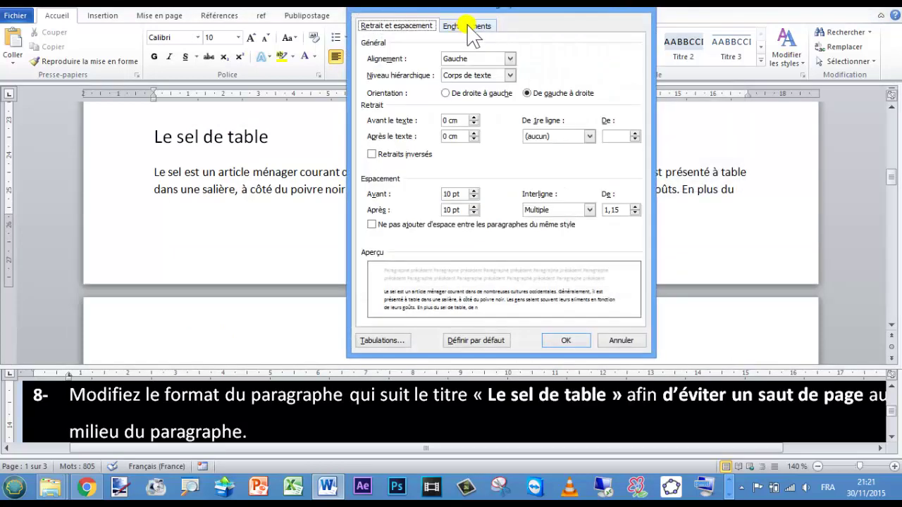
{"action": "left_click", "coordinate": [470, 27]}
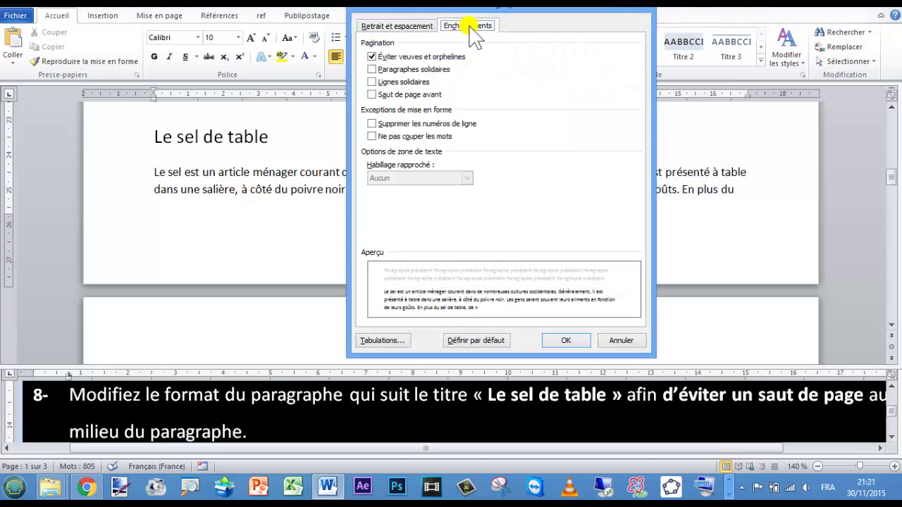
{"action": "left_click", "coordinate": [377, 82]}
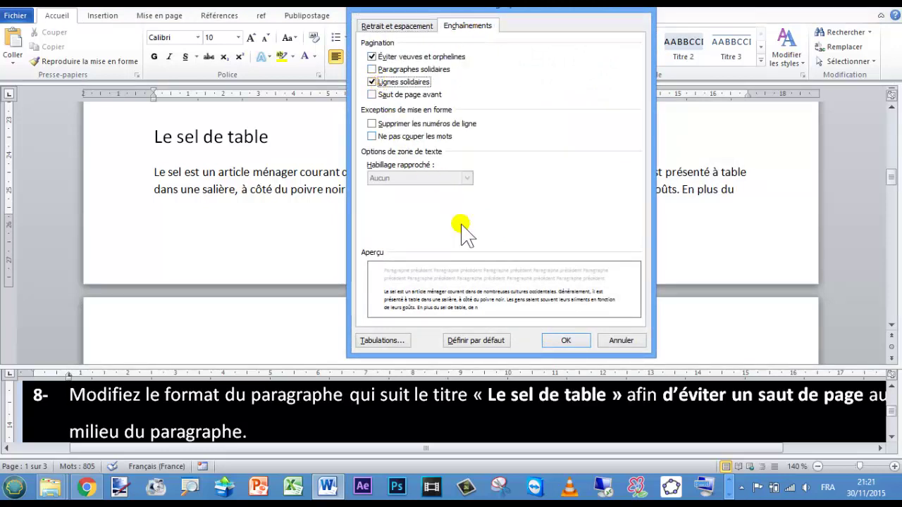
{"action": "left_click", "coordinate": [566, 343]}
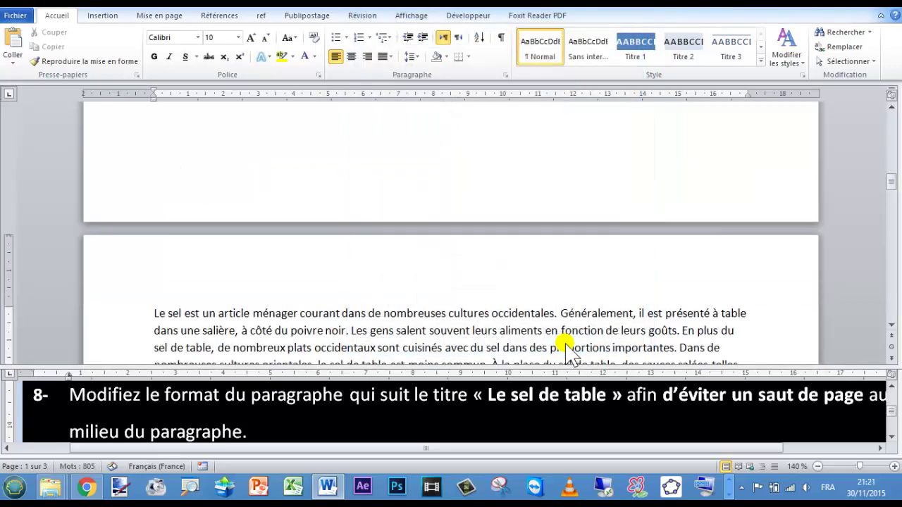
{"action": "scroll", "coordinate": [418, 272], "scroll_direction": "up", "scroll_amount": 1}
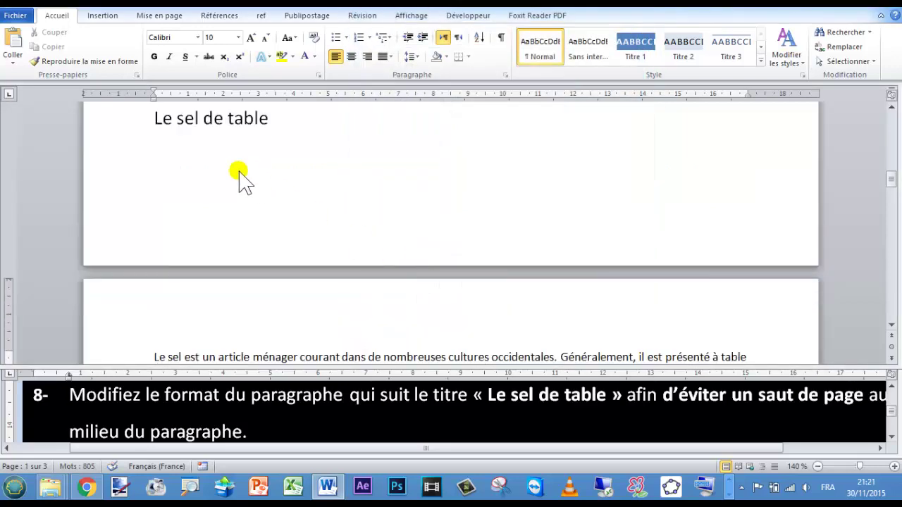
{"action": "scroll", "coordinate": [258, 171], "scroll_direction": "down", "scroll_amount": 2}
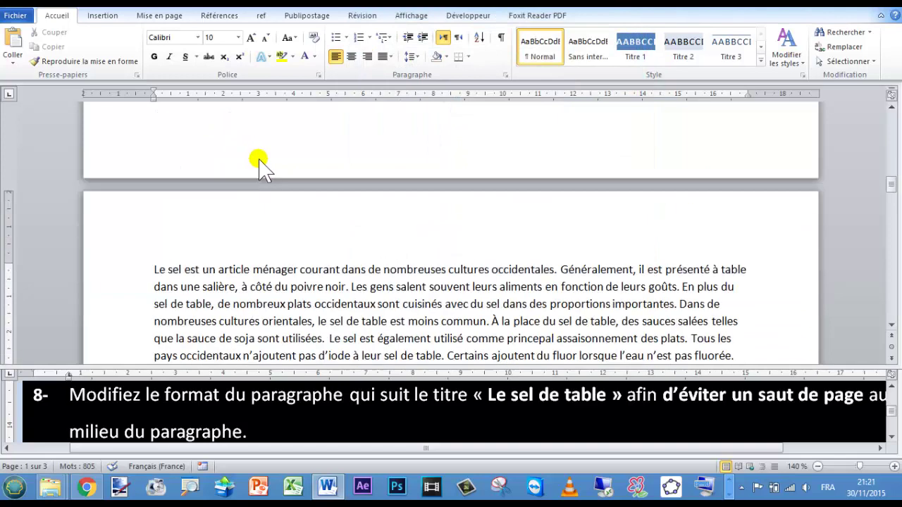
{"action": "scroll", "coordinate": [258, 171], "scroll_direction": "down", "scroll_amount": 2}
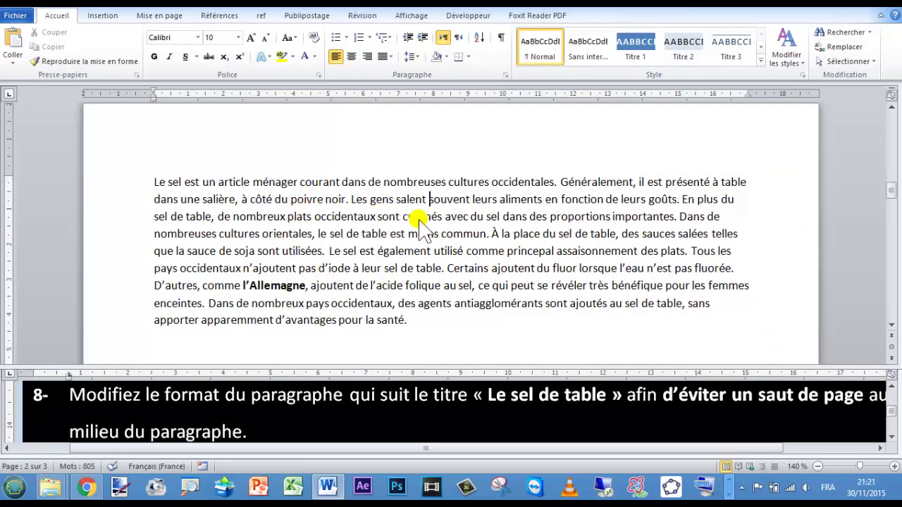
{"action": "scroll", "coordinate": [306, 215], "scroll_direction": "down", "scroll_amount": 1}
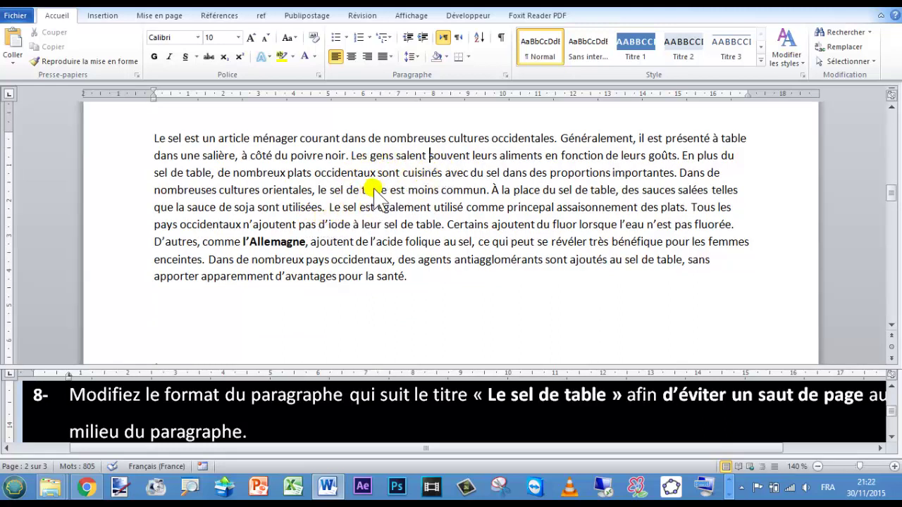
Scroll the exercise list to read instruction 9 on the first-line indent.
{"action": "left_click", "coordinate": [504, 412]}
{"action": "left_click", "coordinate": [504, 416]}
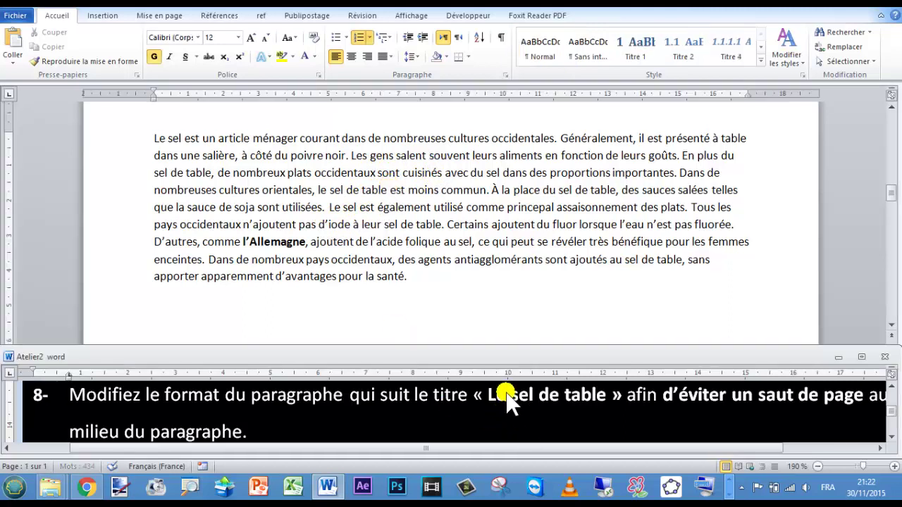
{"action": "scroll", "coordinate": [579, 421], "scroll_direction": "down", "scroll_amount": 1}
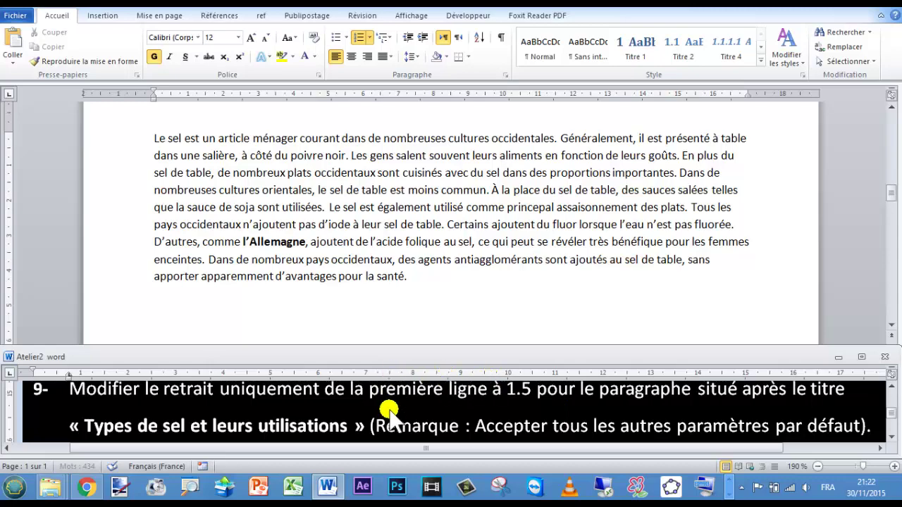
Scroll the document to 'Types de sel et leurs utilisations' and click in its paragraph.
{"action": "left_click", "coordinate": [369, 276]}
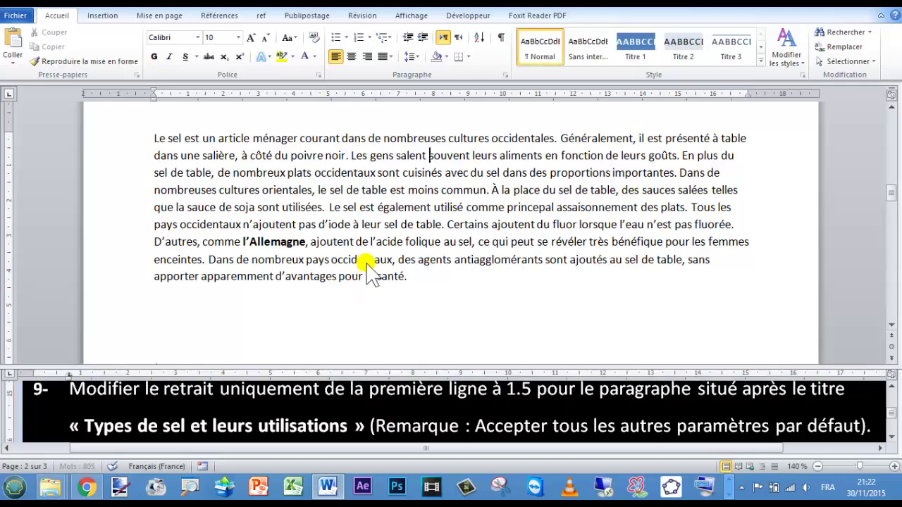
{"action": "scroll", "coordinate": [370, 269], "scroll_direction": "down", "scroll_amount": 2}
{"action": "scroll", "coordinate": [370, 270], "scroll_direction": "down", "scroll_amount": 5}
{"action": "scroll", "coordinate": [370, 270], "scroll_direction": "down", "scroll_amount": 4}
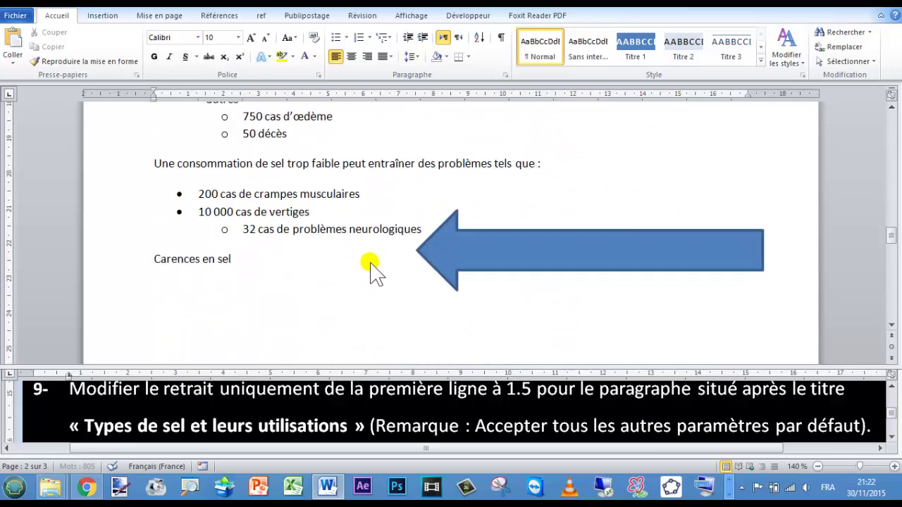
{"action": "scroll", "coordinate": [370, 270], "scroll_direction": "down", "scroll_amount": 4}
{"action": "scroll", "coordinate": [370, 269], "scroll_direction": "down", "scroll_amount": 3}
{"action": "scroll", "coordinate": [370, 269], "scroll_direction": "down", "scroll_amount": 1}
{"action": "scroll", "coordinate": [370, 270], "scroll_direction": "down", "scroll_amount": 5}
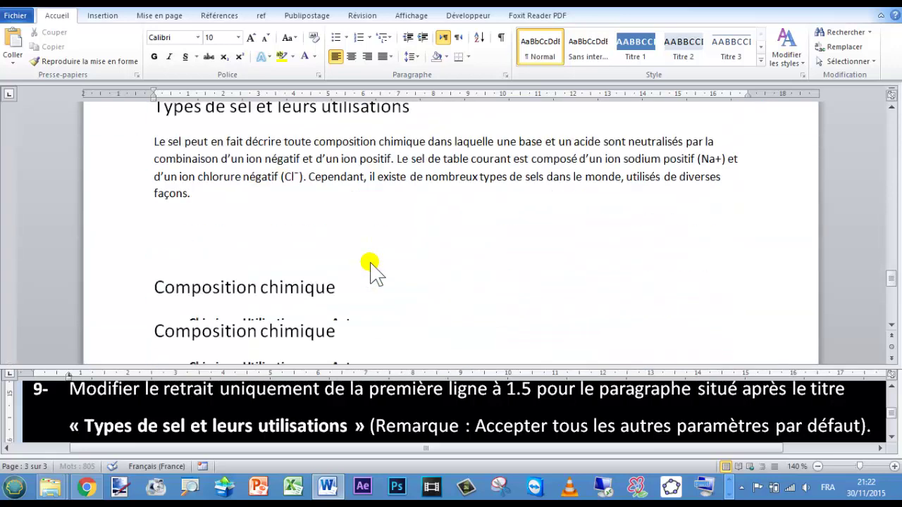
{"action": "scroll", "coordinate": [372, 270], "scroll_direction": "up", "scroll_amount": 2}
{"action": "left_click", "coordinate": [348, 196]}
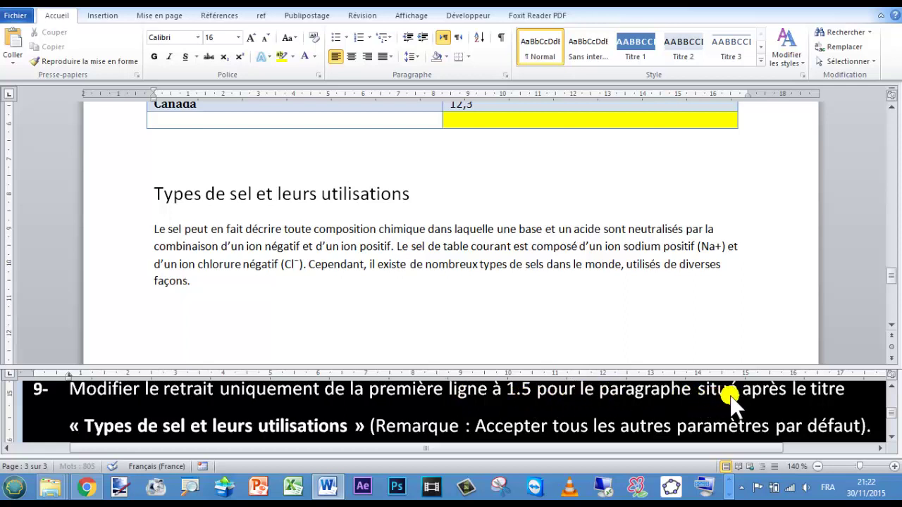
{"action": "left_click", "coordinate": [211, 229]}
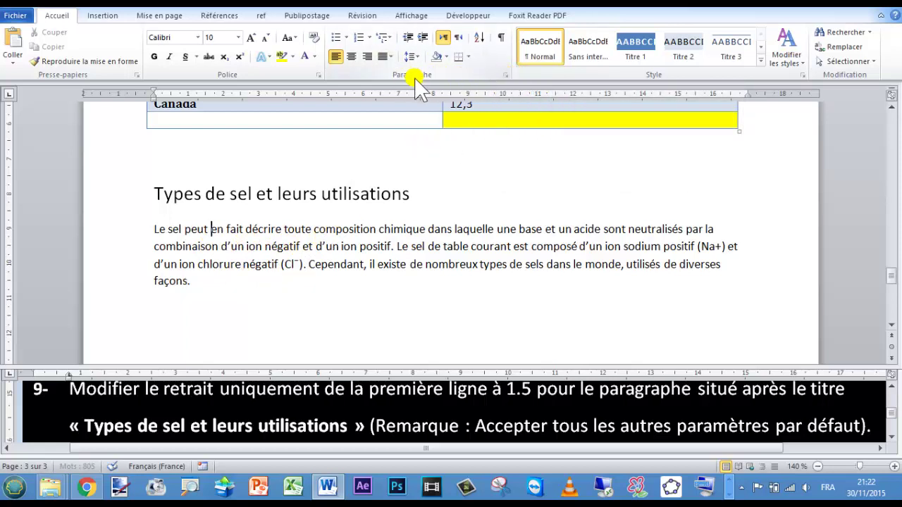
Give the paragraph a Première ligne indent of 1,5 cm in the Paragraphe dialog.
{"action": "left_click", "coordinate": [506, 74]}
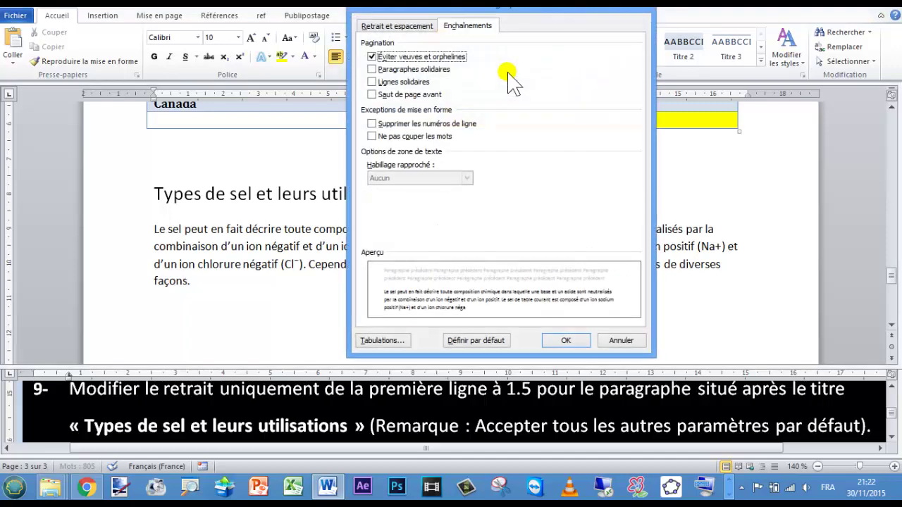
{"action": "left_click", "coordinate": [414, 26]}
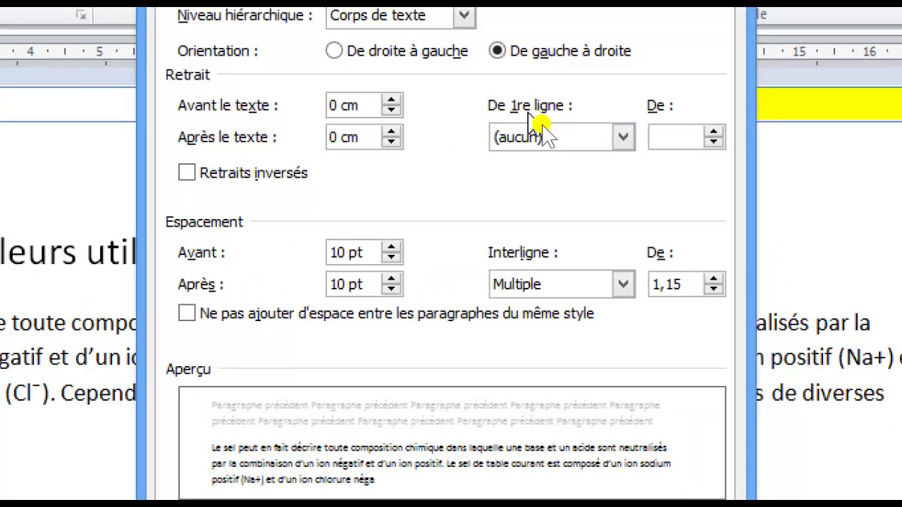
{"action": "left_click", "coordinate": [558, 137]}
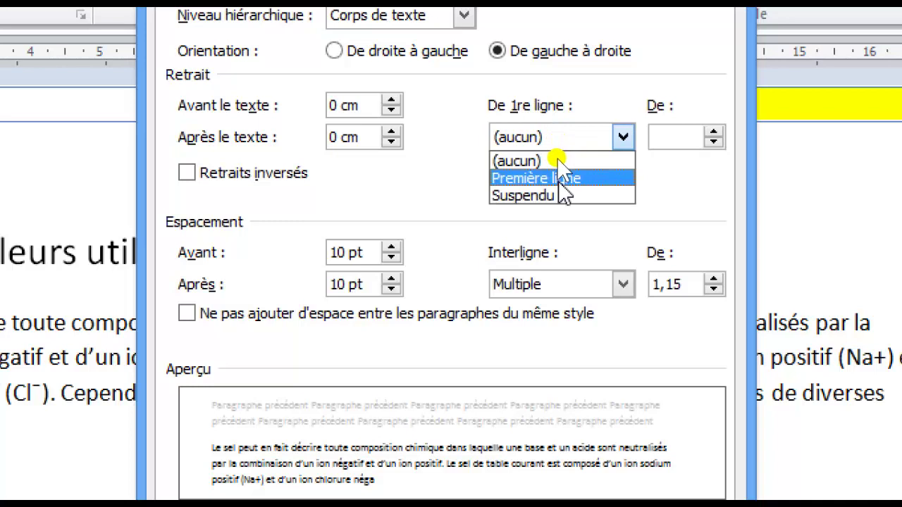
{"action": "left_click", "coordinate": [560, 178]}
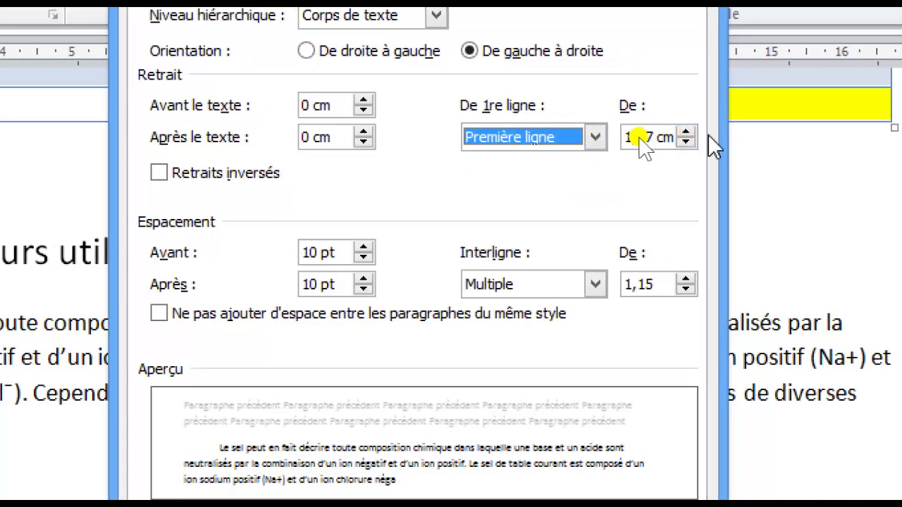
{"action": "left_click", "coordinate": [685, 131]}
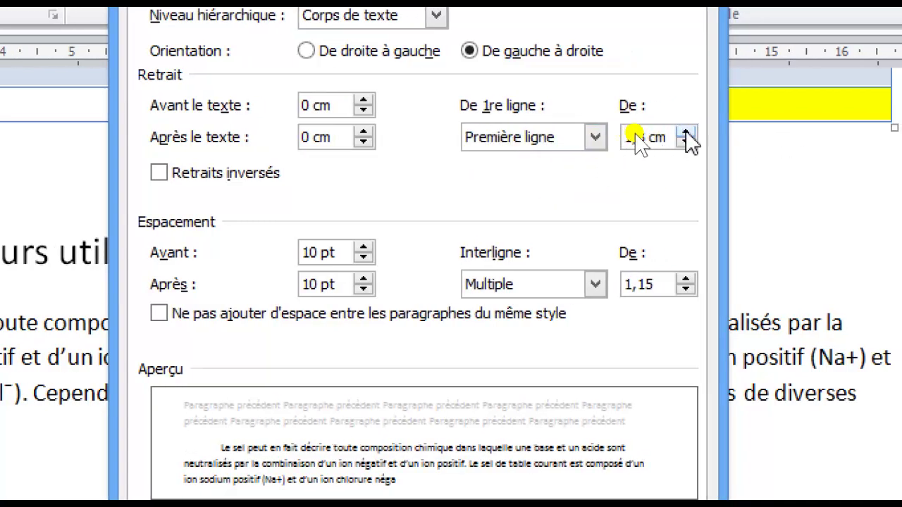
{"action": "left_click", "coordinate": [685, 132]}
{"action": "left_click", "coordinate": [685, 132]}
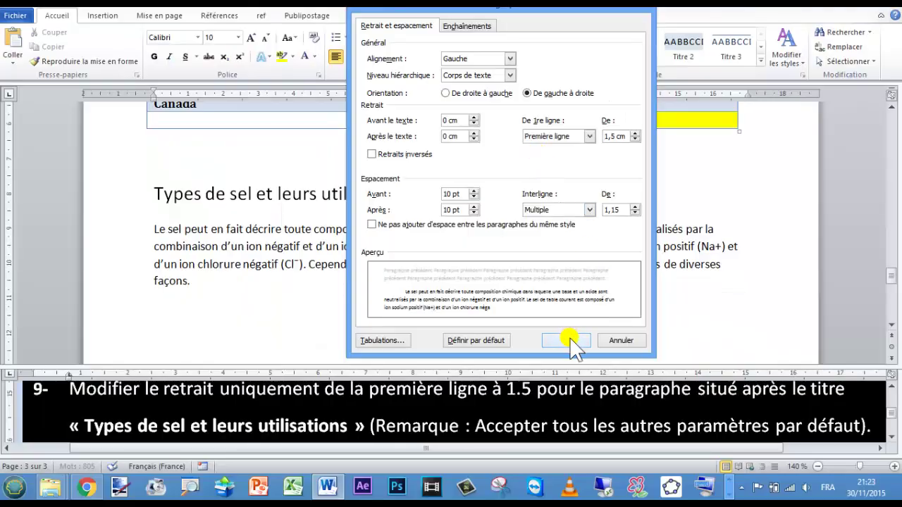
{"action": "left_click", "coordinate": [565, 341]}
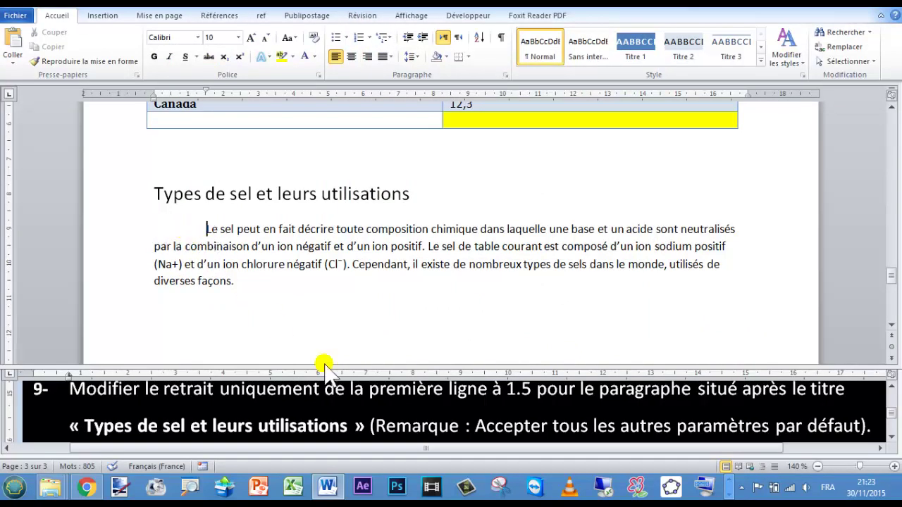
Show instructions 10 and 11 in the exercise list, then return to Atelier2.
{"action": "left_click", "coordinate": [891, 439]}
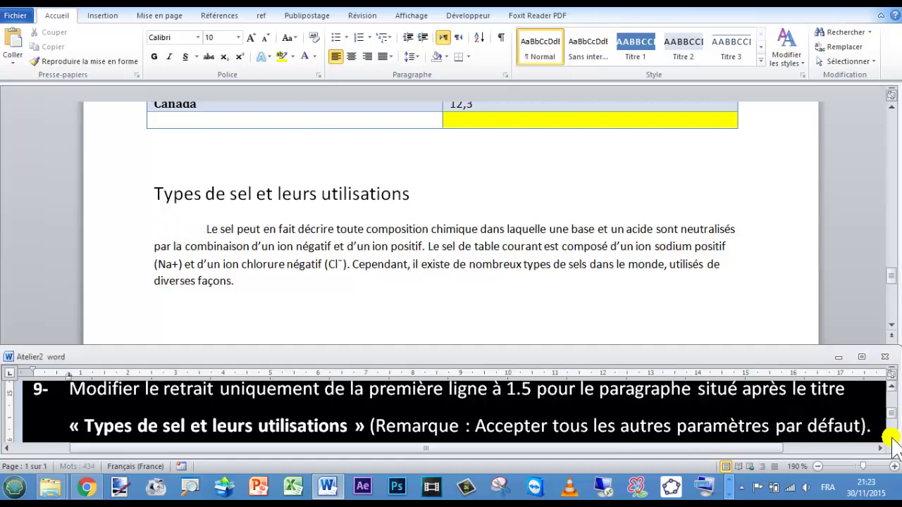
{"action": "left_click", "coordinate": [891, 438]}
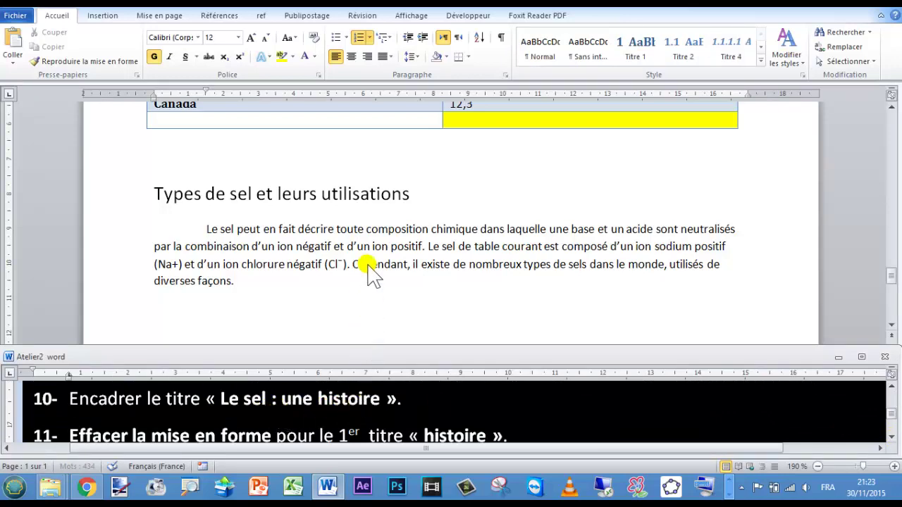
{"action": "scroll", "coordinate": [380, 272], "scroll_direction": "up", "scroll_amount": 3}
{"action": "left_click", "coordinate": [891, 267]}
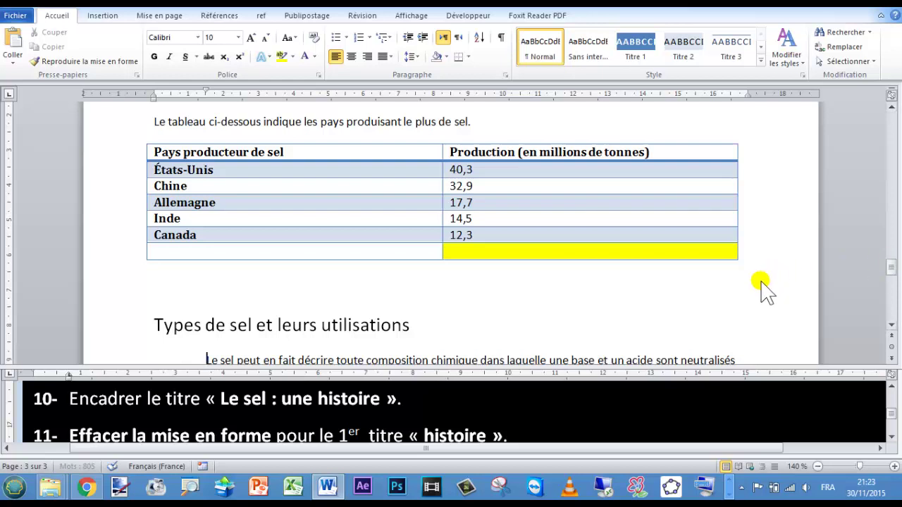
{"action": "key", "text": "ctrl+Home"}
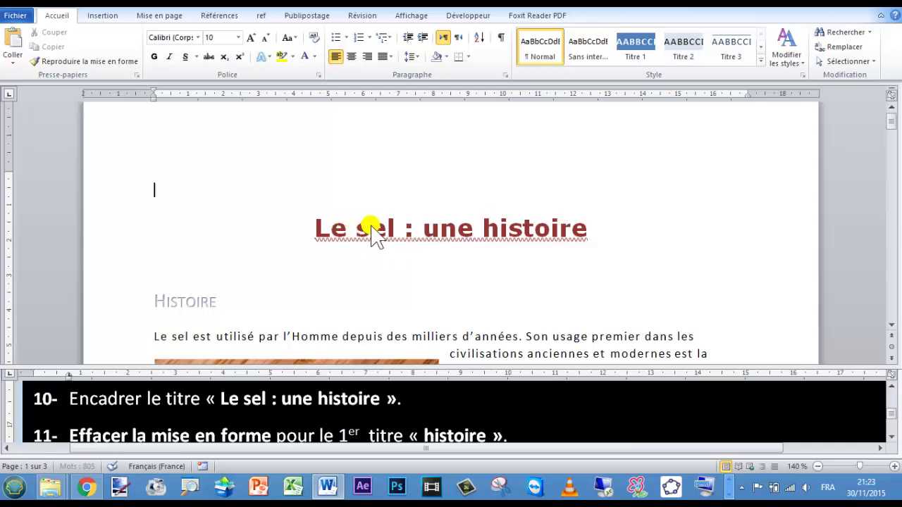
{"action": "left_click", "coordinate": [99, 234]}
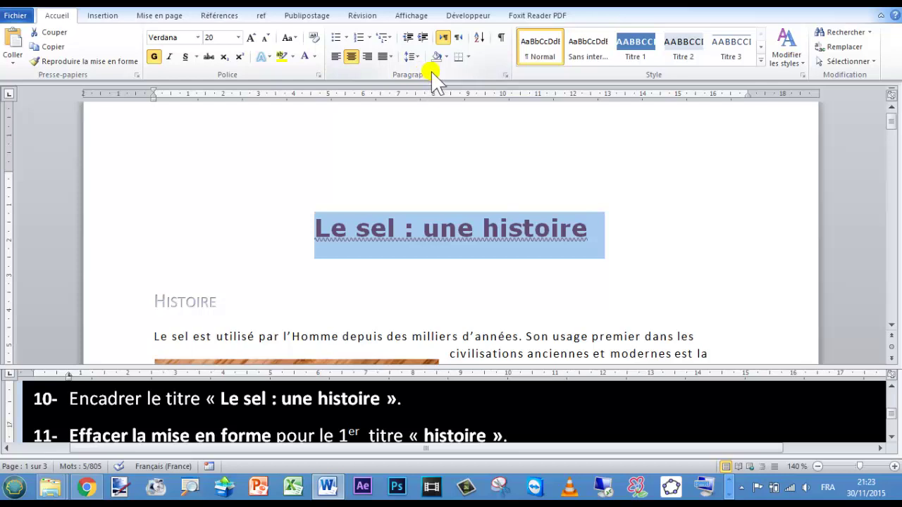
{"action": "left_click", "coordinate": [446, 57]}
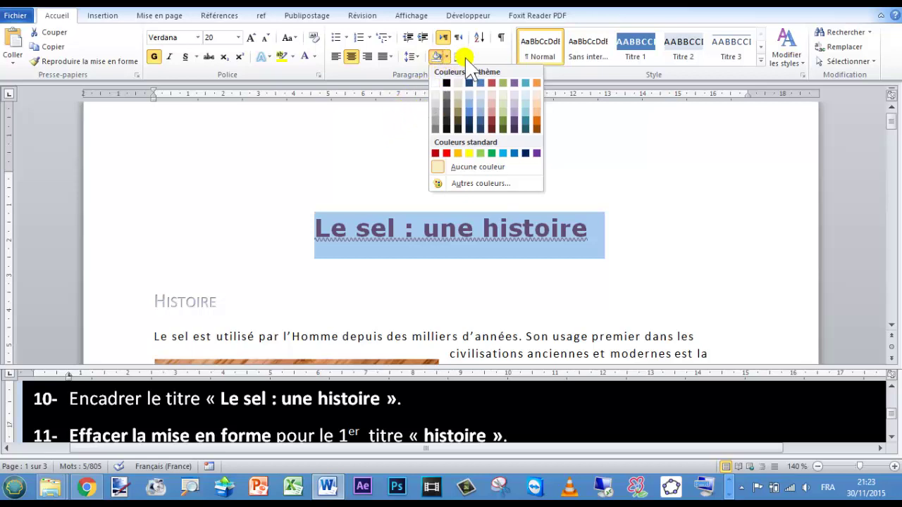
{"action": "left_click", "coordinate": [465, 56]}
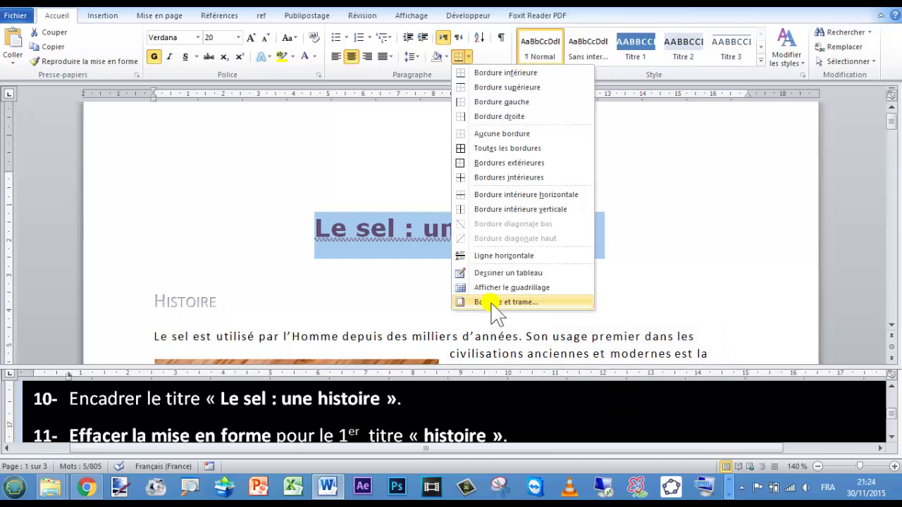
{"action": "left_click", "coordinate": [160, 17]}
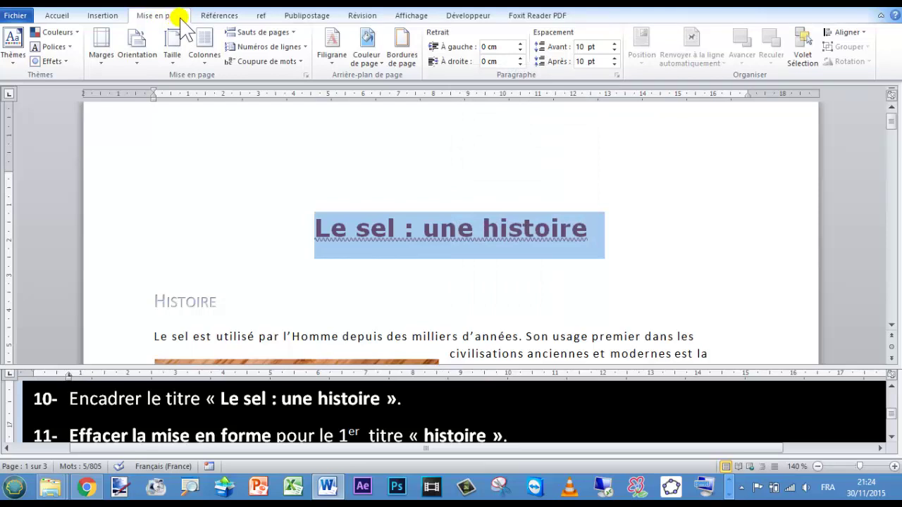
{"action": "left_click", "coordinate": [403, 69]}
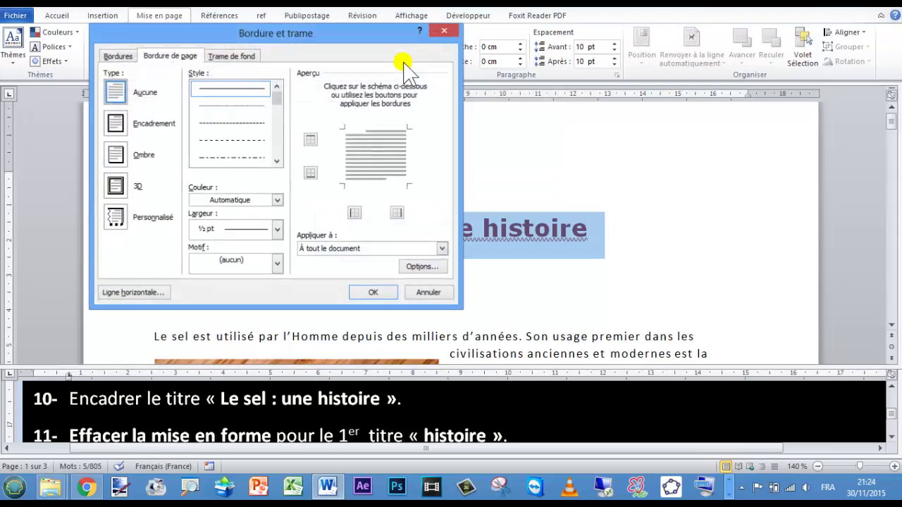
{"action": "left_click", "coordinate": [118, 57]}
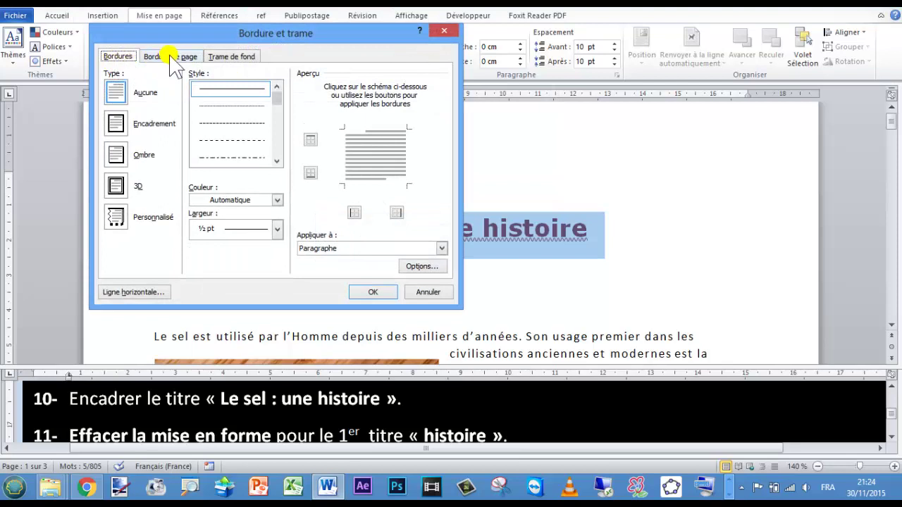
{"action": "left_click", "coordinate": [169, 56]}
{"action": "left_click", "coordinate": [116, 56]}
{"action": "left_click", "coordinate": [180, 56]}
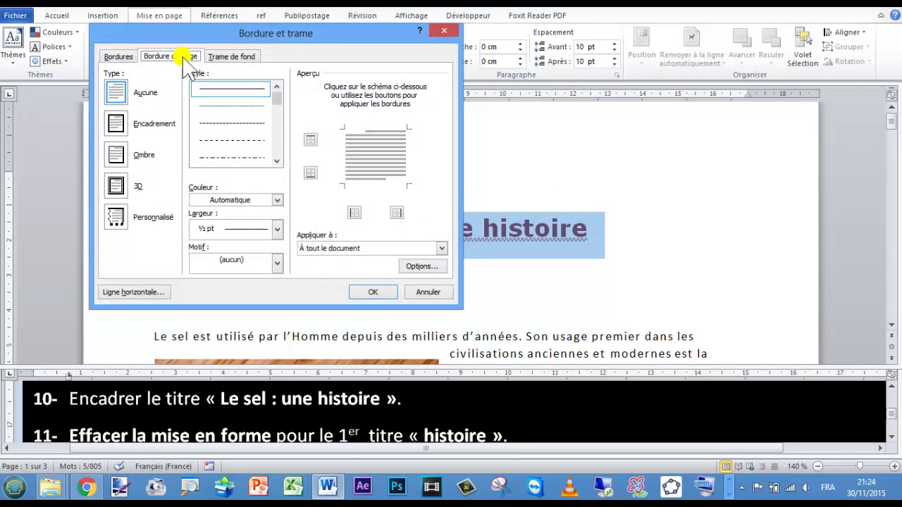
{"action": "left_click", "coordinate": [118, 57]}
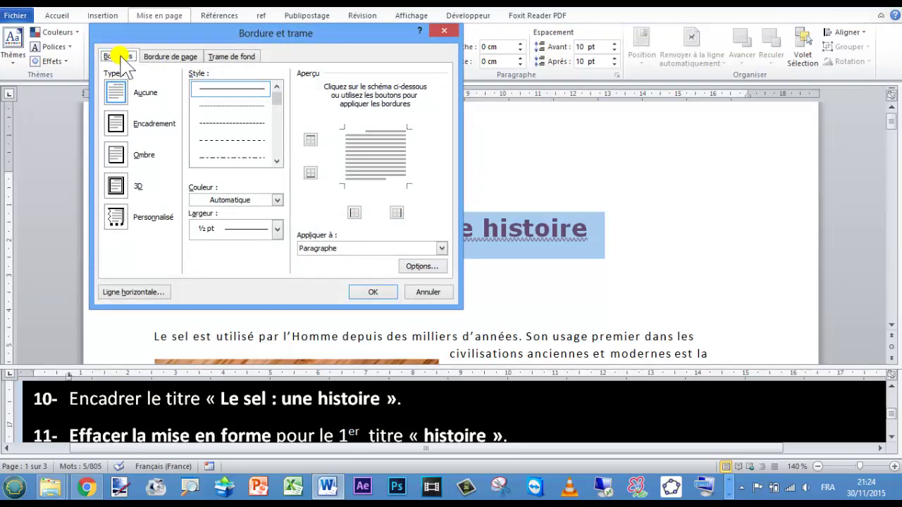
{"action": "left_click", "coordinate": [424, 293]}
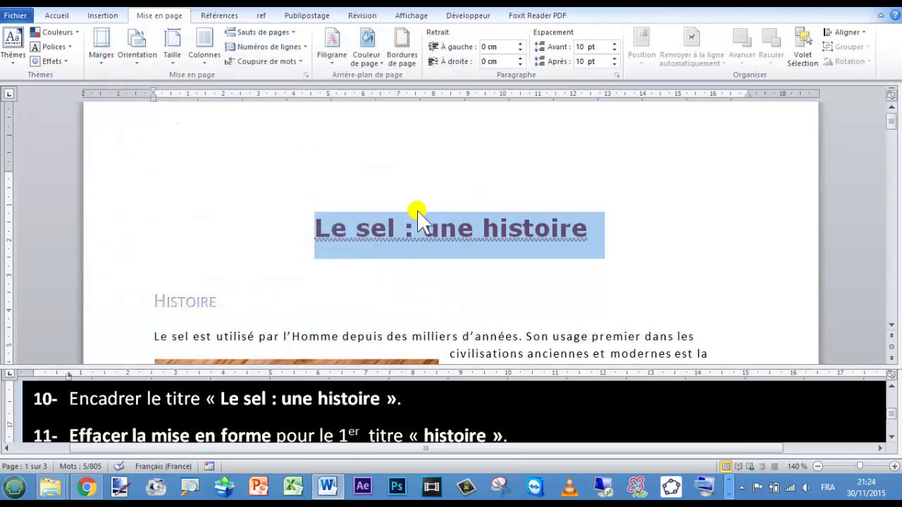
{"action": "left_click", "coordinate": [62, 15]}
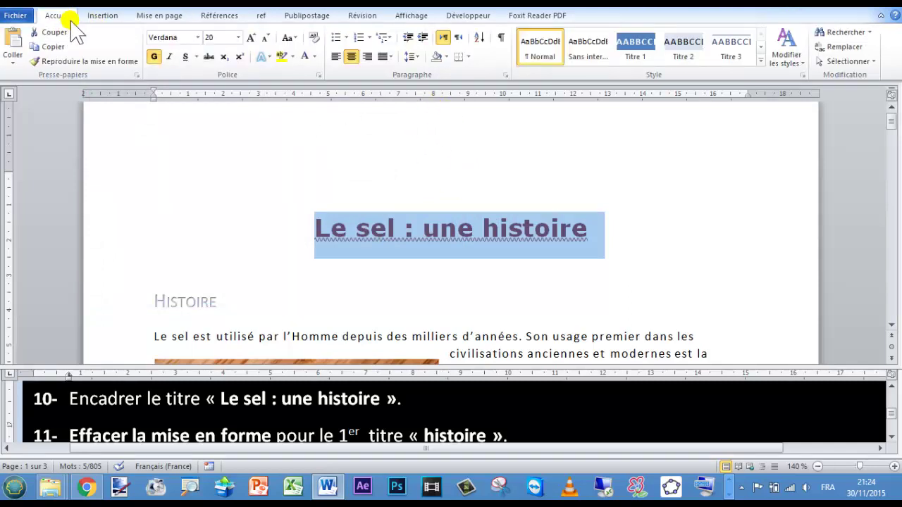
Apply an Encadrement box border to the title 'Le sel : une histoire', paragraph-wide.
{"action": "left_click", "coordinate": [468, 58]}
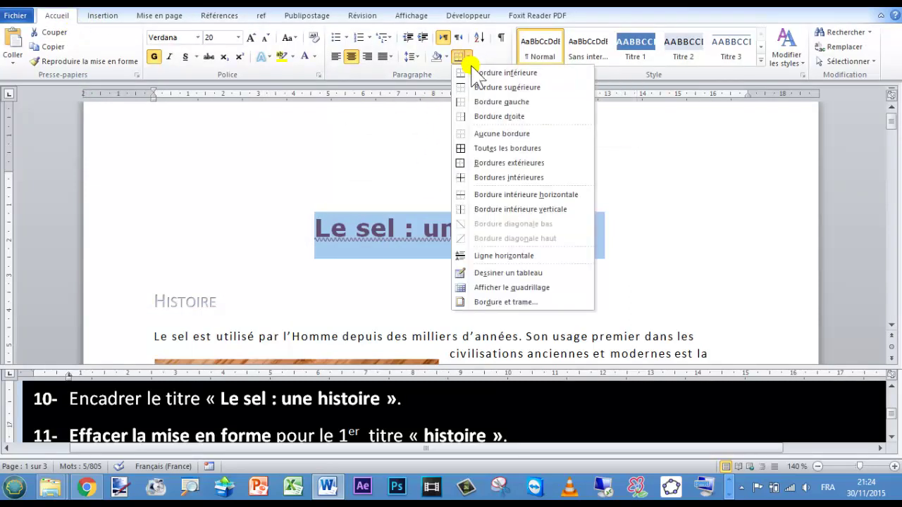
{"action": "left_click", "coordinate": [506, 302]}
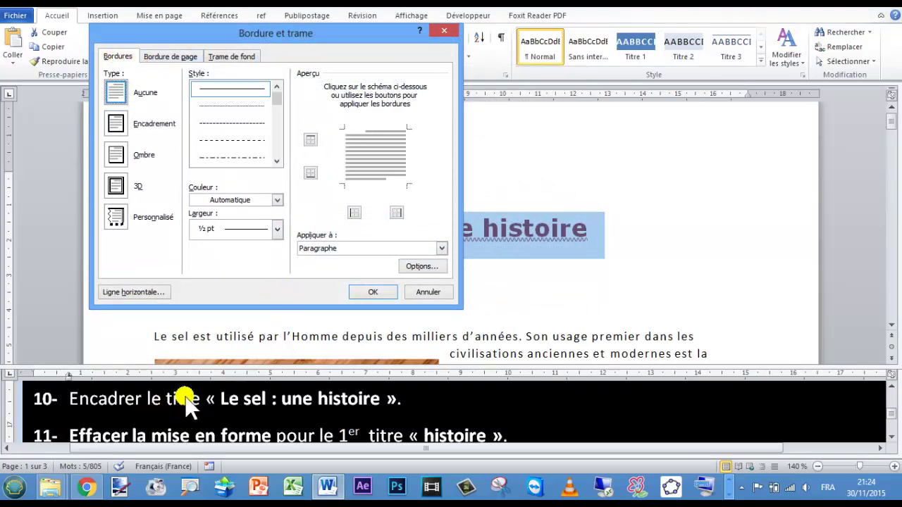
{"action": "left_click", "coordinate": [119, 124]}
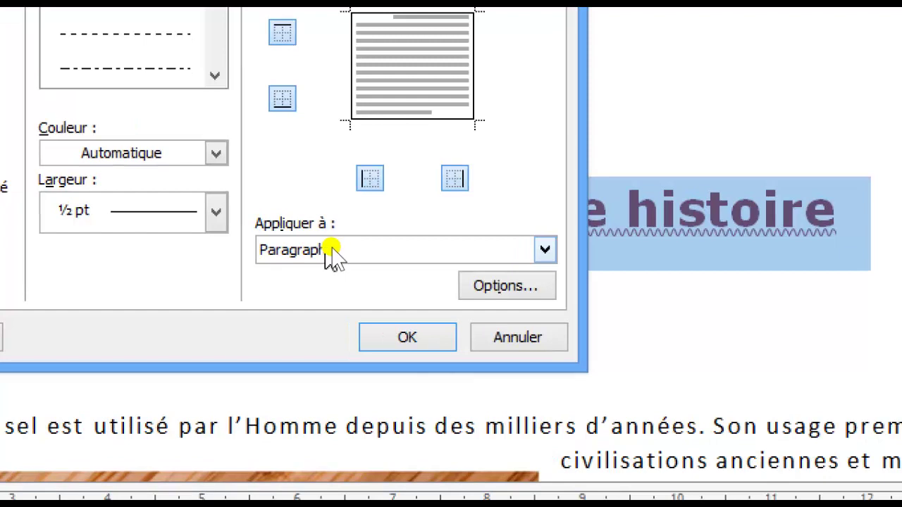
{"action": "left_click", "coordinate": [335, 248]}
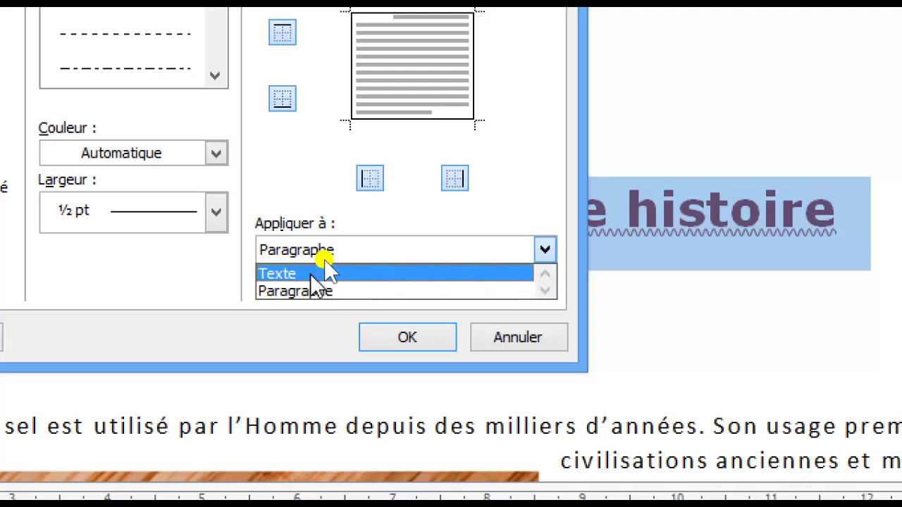
{"action": "left_click", "coordinate": [315, 275]}
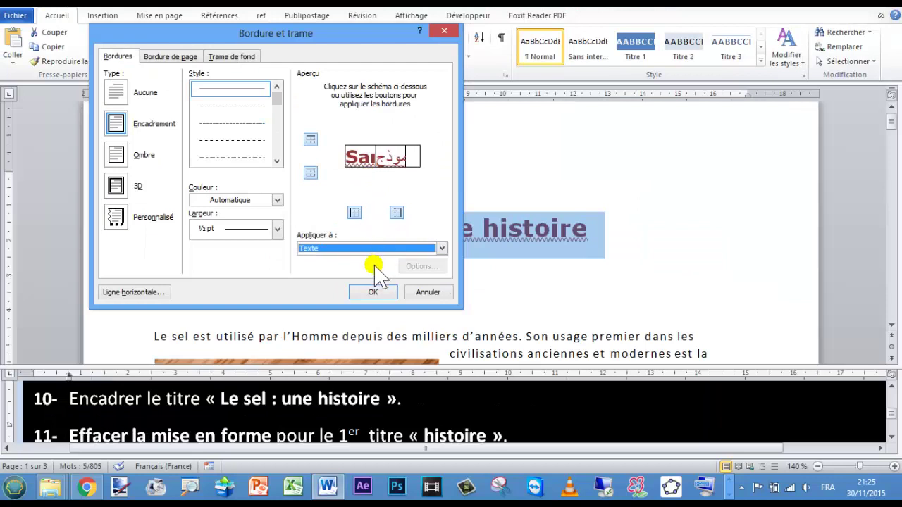
{"action": "left_click", "coordinate": [358, 248]}
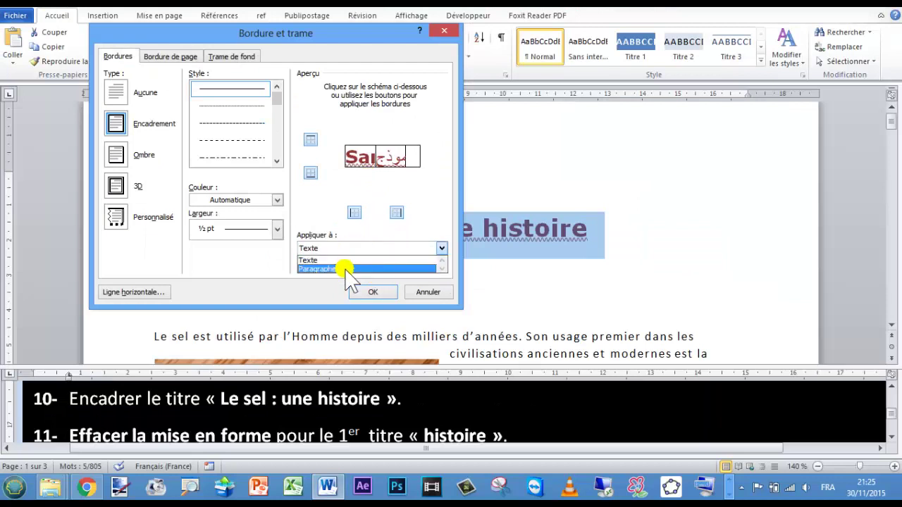
{"action": "left_click", "coordinate": [346, 266]}
{"action": "left_click", "coordinate": [372, 292]}
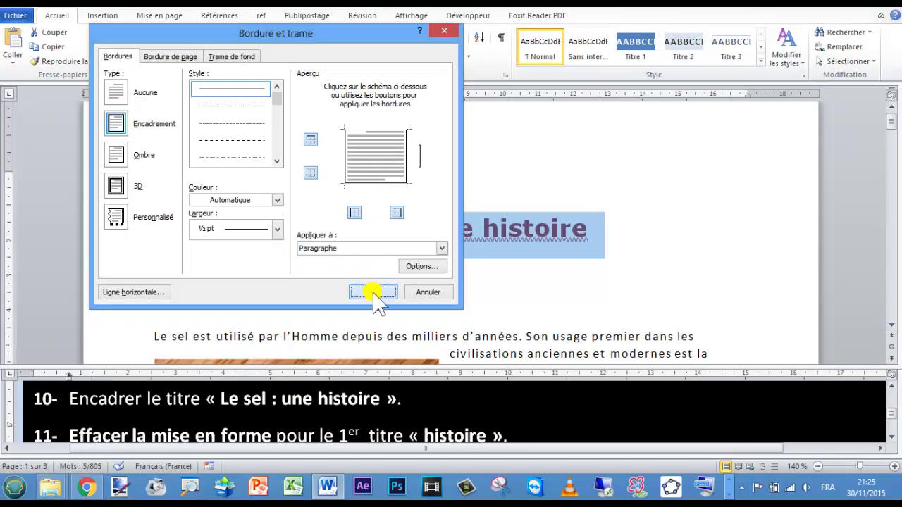
{"action": "left_click", "coordinate": [439, 261]}
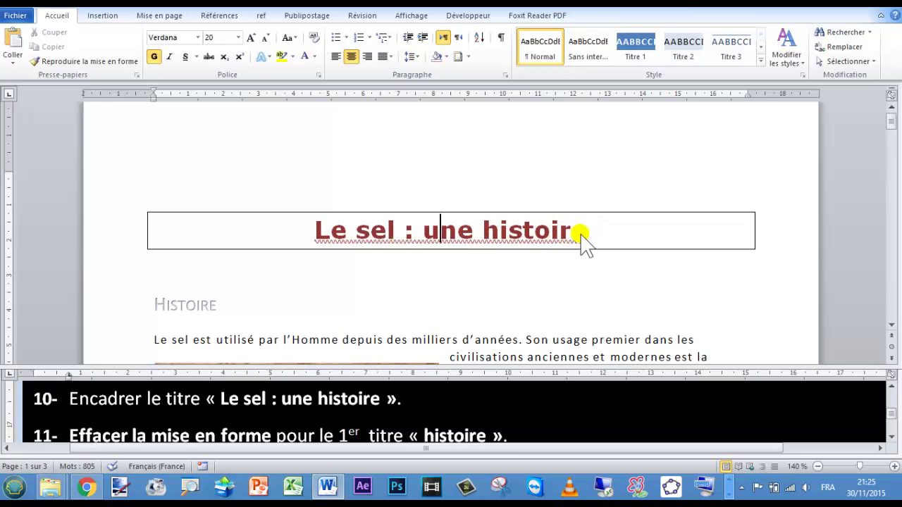
Undo the full-width border and reapply the Encadrement border applied to Texte only.
{"action": "key", "text": "ctrl+z"}
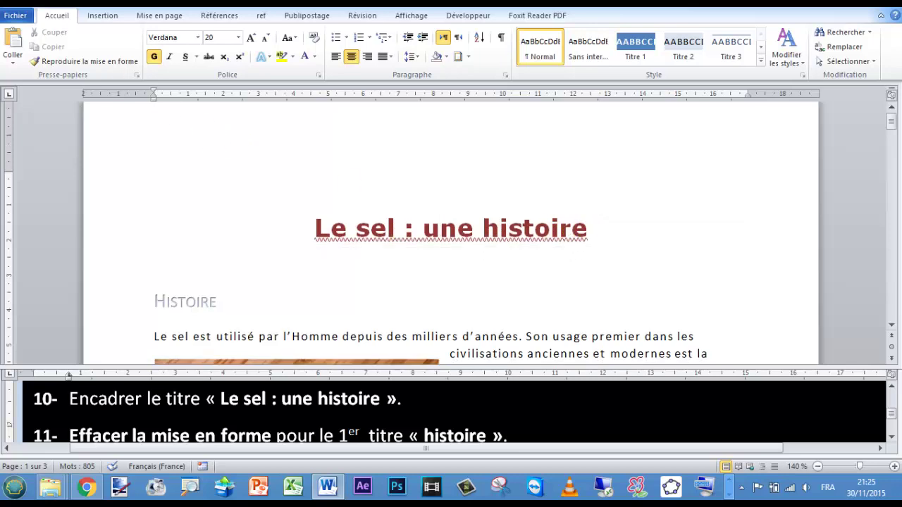
{"action": "left_click", "coordinate": [461, 56]}
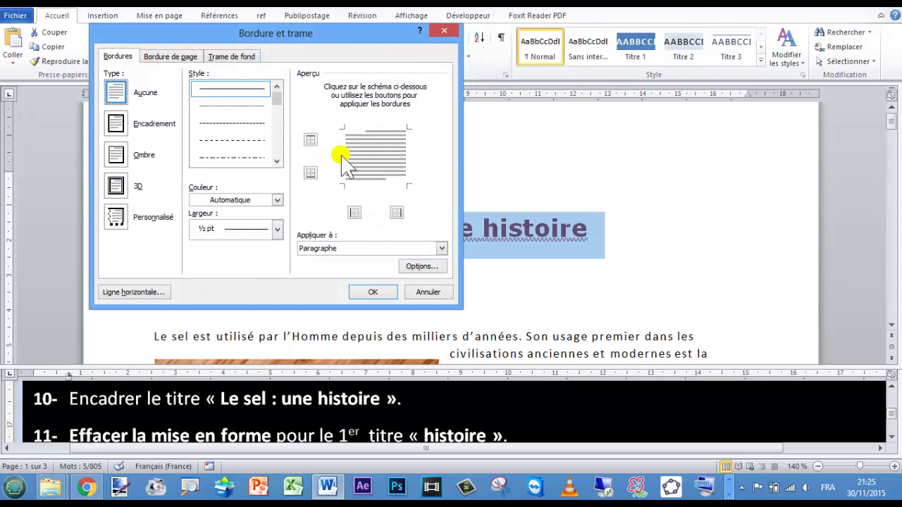
{"action": "left_click", "coordinate": [336, 248]}
{"action": "left_click", "coordinate": [123, 134]}
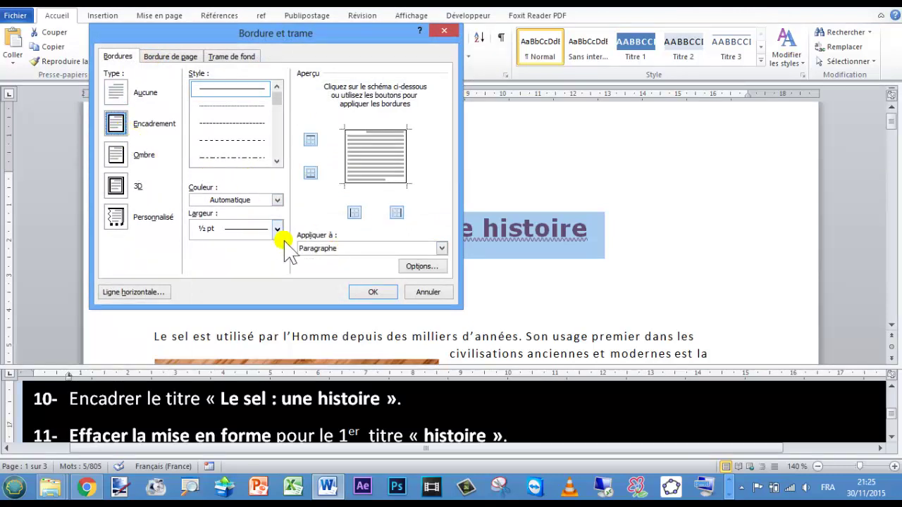
{"action": "left_click", "coordinate": [331, 248]}
{"action": "left_click", "coordinate": [323, 266]}
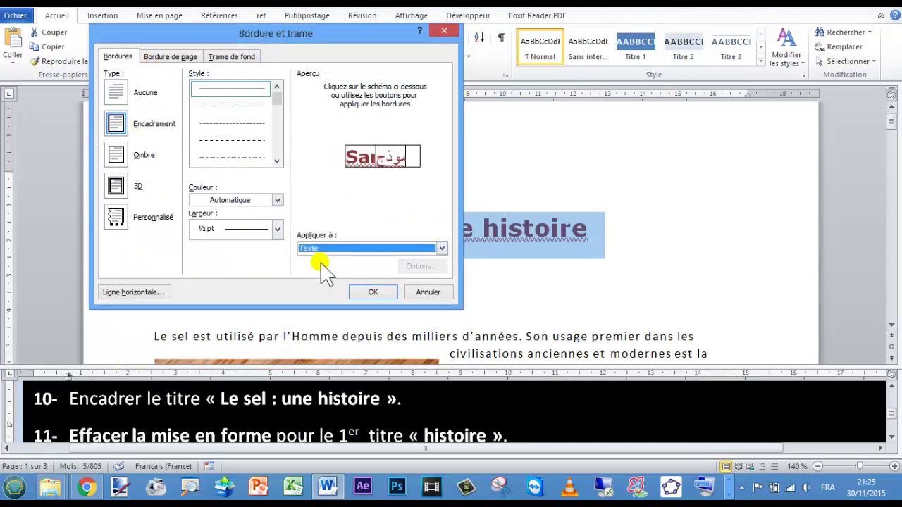
{"action": "left_click", "coordinate": [381, 291]}
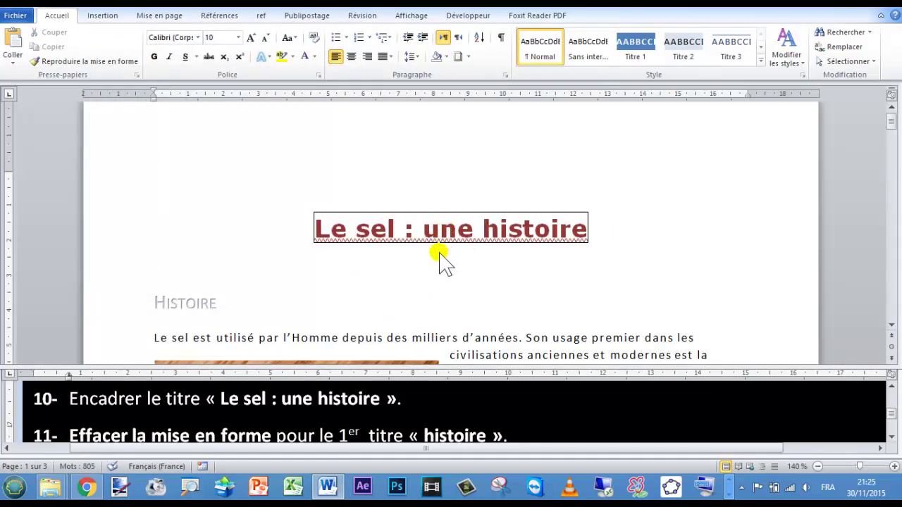
{"action": "left_click", "coordinate": [513, 415]}
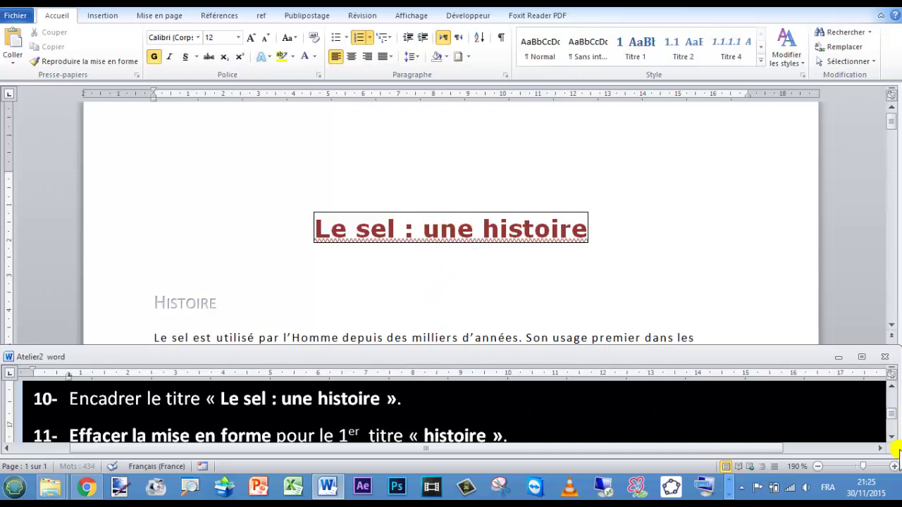
Clear all formatting from the Histoire heading so it shows as plain Calibri 10 text.
{"action": "scroll", "coordinate": [893, 443], "scroll_direction": "down", "scroll_amount": 1}
{"action": "scroll", "coordinate": [893, 442], "scroll_direction": "down", "scroll_amount": 1}
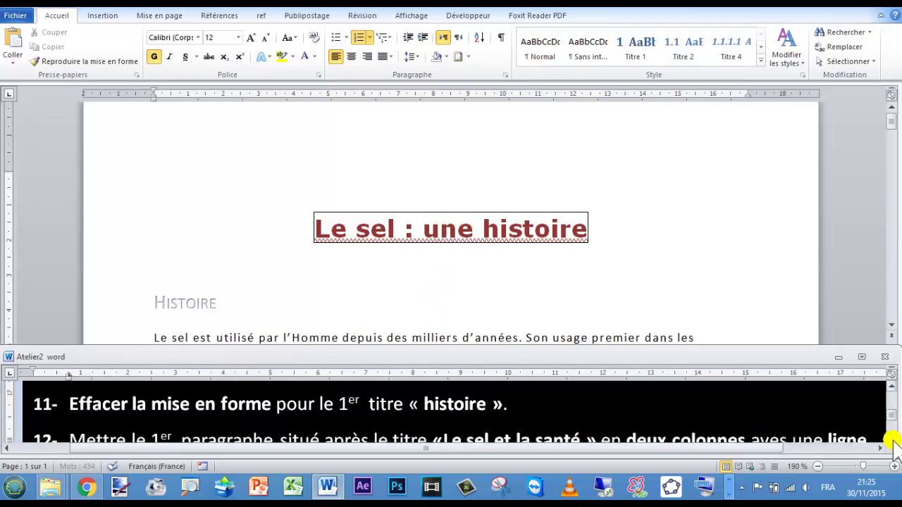
{"action": "scroll", "coordinate": [893, 443], "scroll_direction": "down", "scroll_amount": 1}
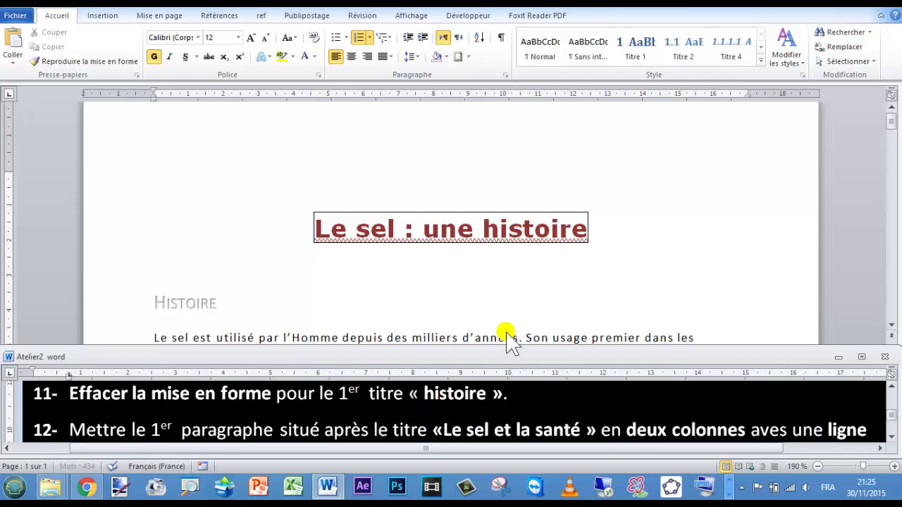
{"action": "scroll", "coordinate": [278, 256], "scroll_direction": "down", "scroll_amount": 2}
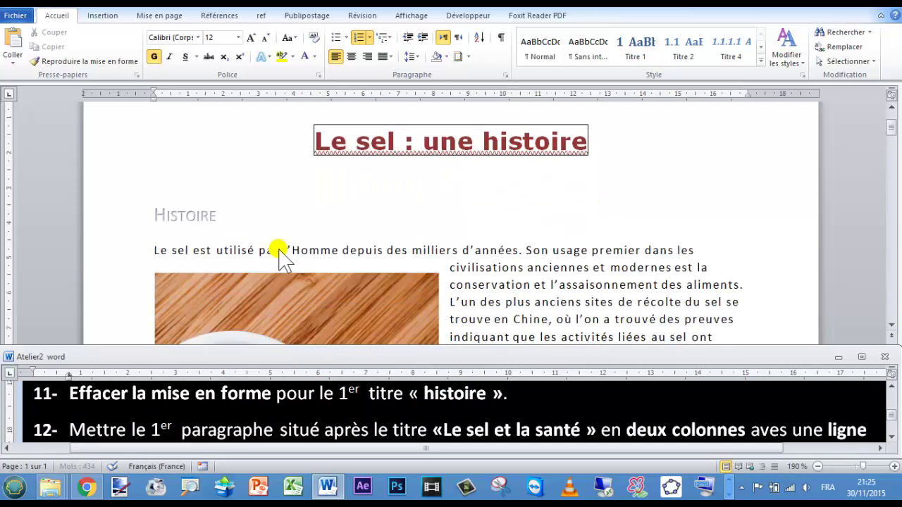
{"action": "left_click", "coordinate": [192, 217]}
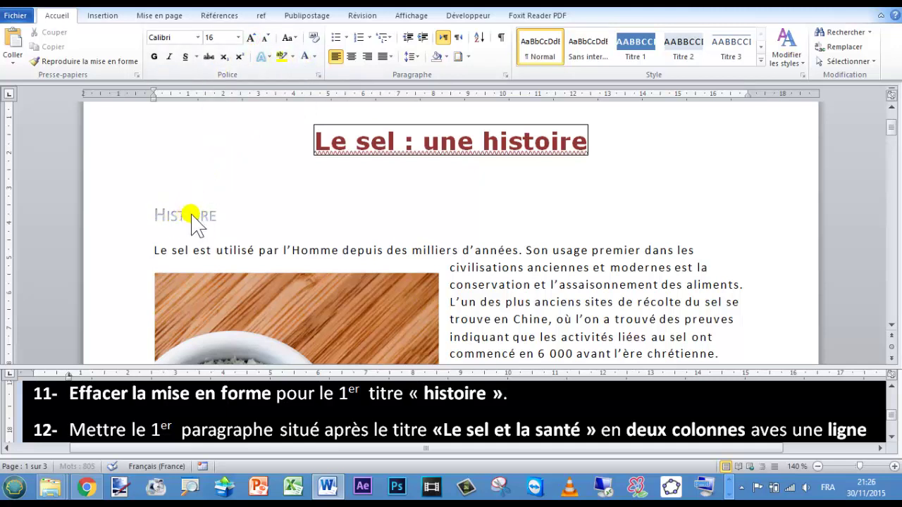
{"action": "left_click", "coordinate": [188, 215]}
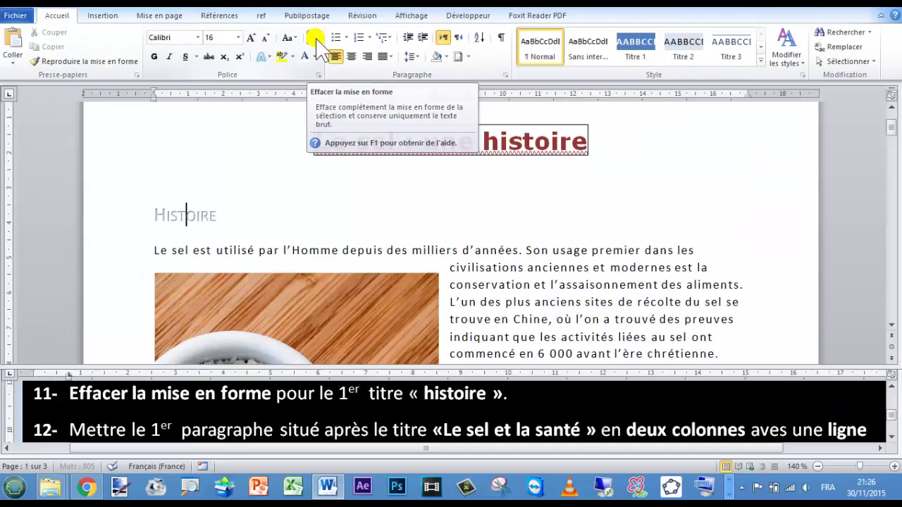
{"action": "left_click", "coordinate": [317, 48]}
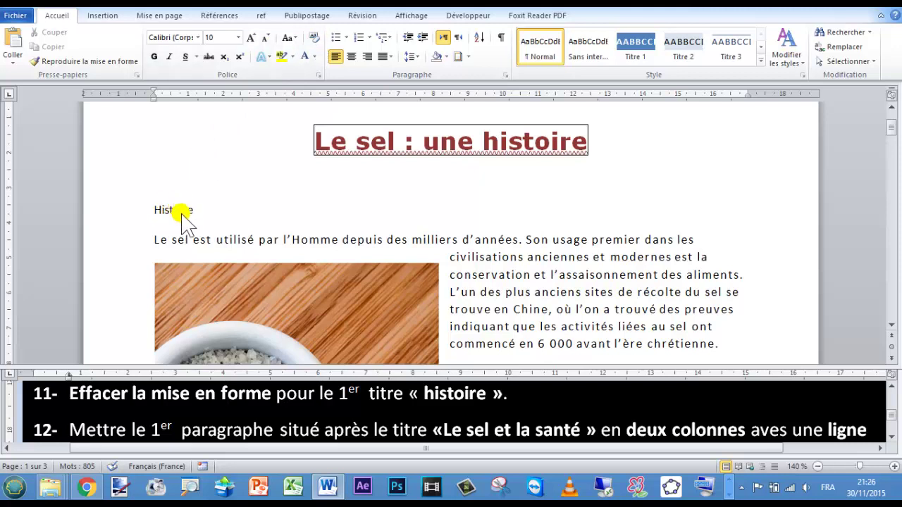
Read the drop cap instruction in the exercise instructions window.
{"action": "left_click", "coordinate": [783, 424]}
{"action": "scroll", "coordinate": [783, 424], "scroll_direction": "down", "scroll_amount": 1}
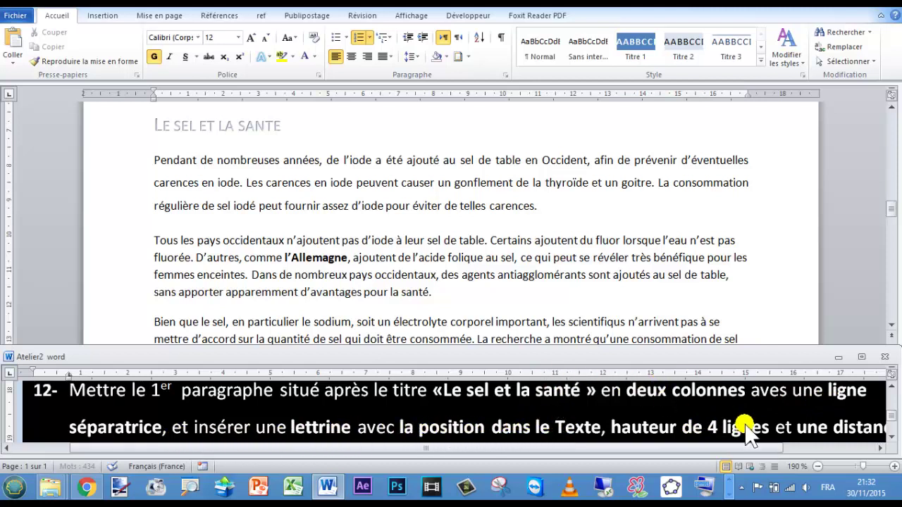
{"action": "scroll", "coordinate": [893, 444], "scroll_direction": "down", "scroll_amount": 1}
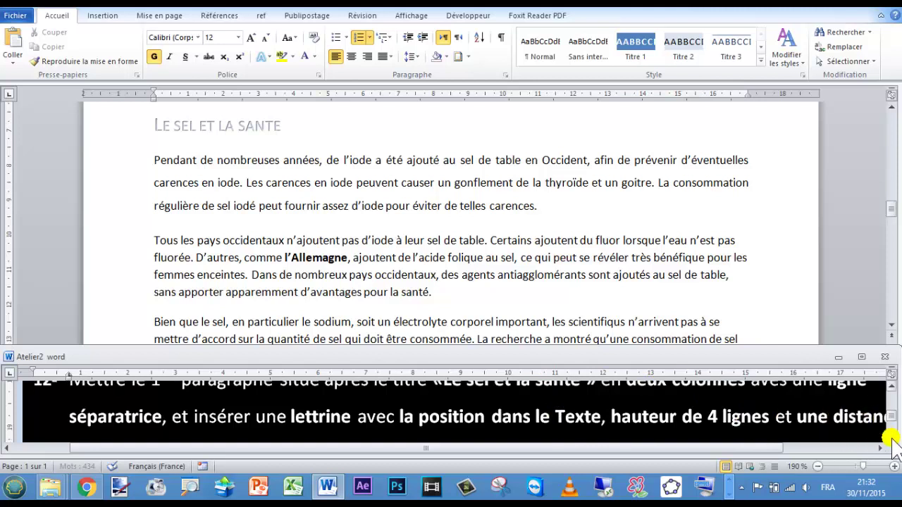
{"action": "scroll", "coordinate": [893, 444], "scroll_direction": "down", "scroll_amount": 1}
{"action": "scroll", "coordinate": [893, 444], "scroll_direction": "down", "scroll_amount": 1}
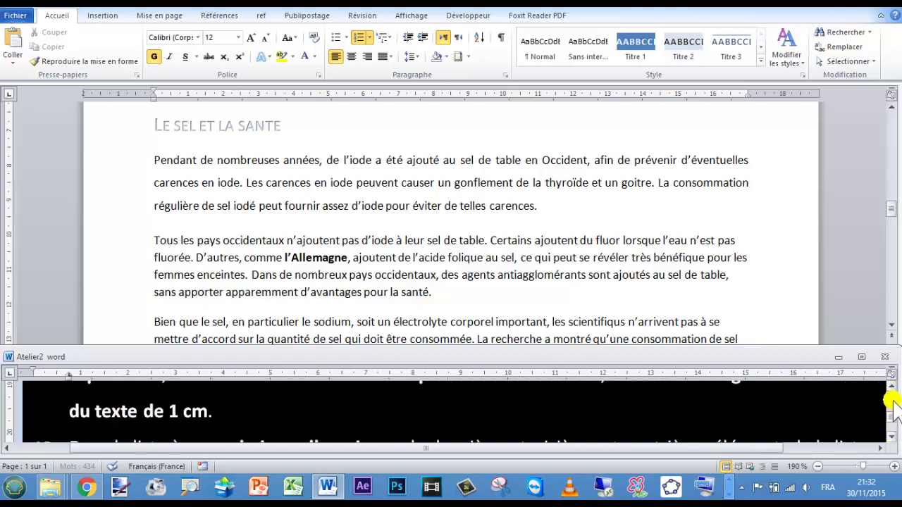
{"action": "left_click", "coordinate": [891, 387]}
{"action": "left_click", "coordinate": [891, 387]}
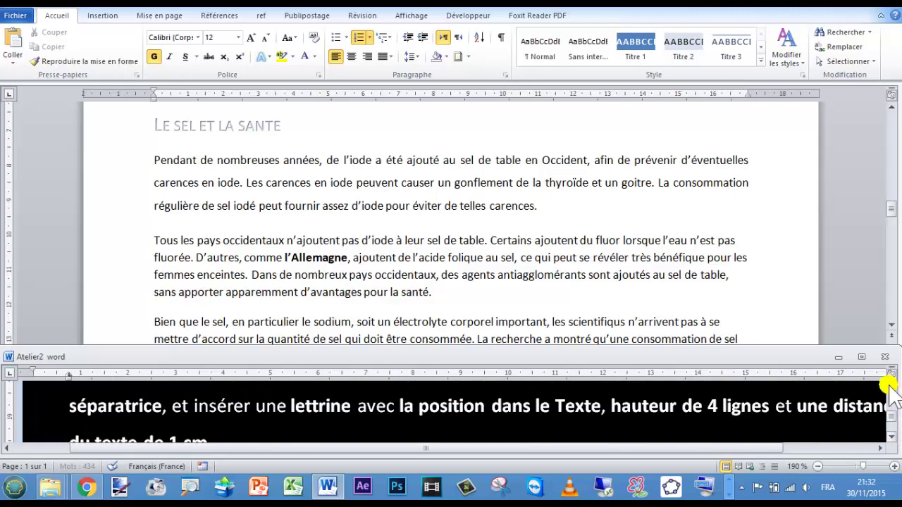
Place the cursor in the opening paragraph of 'Le sel et la santé', before 'Pendant'.
{"action": "scroll", "coordinate": [408, 217], "scroll_direction": "up", "scroll_amount": 3}
{"action": "scroll", "coordinate": [409, 216], "scroll_direction": "up", "scroll_amount": 5}
{"action": "scroll", "coordinate": [412, 213], "scroll_direction": "up", "scroll_amount": 5}
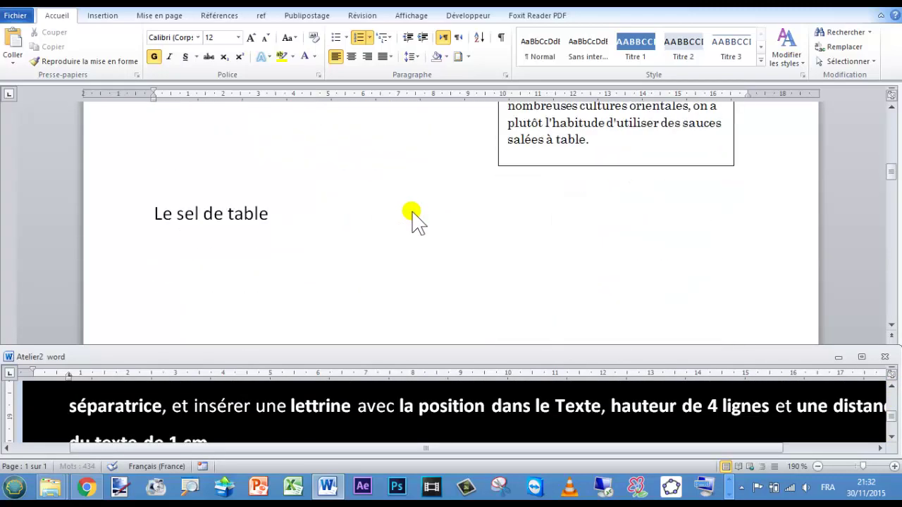
{"action": "scroll", "coordinate": [412, 220], "scroll_direction": "down", "scroll_amount": 5}
{"action": "scroll", "coordinate": [413, 219], "scroll_direction": "down", "scroll_amount": 3}
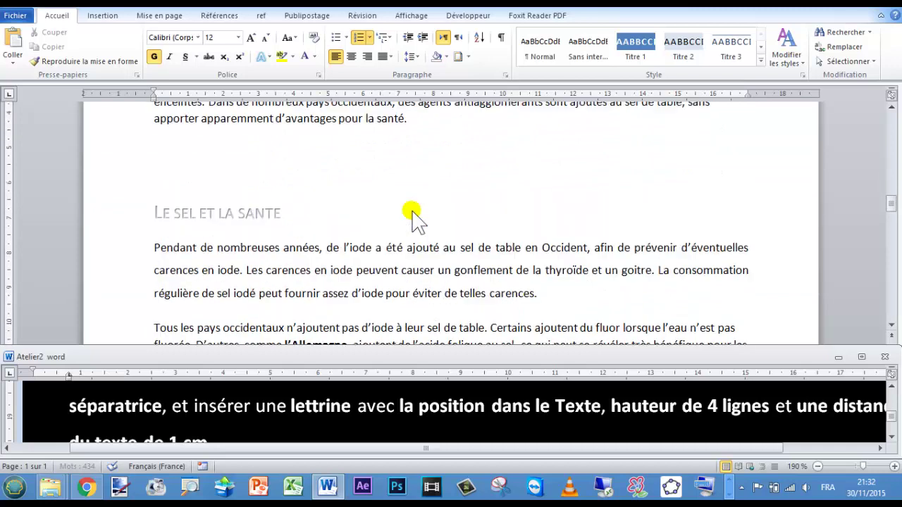
{"action": "left_click", "coordinate": [321, 203]}
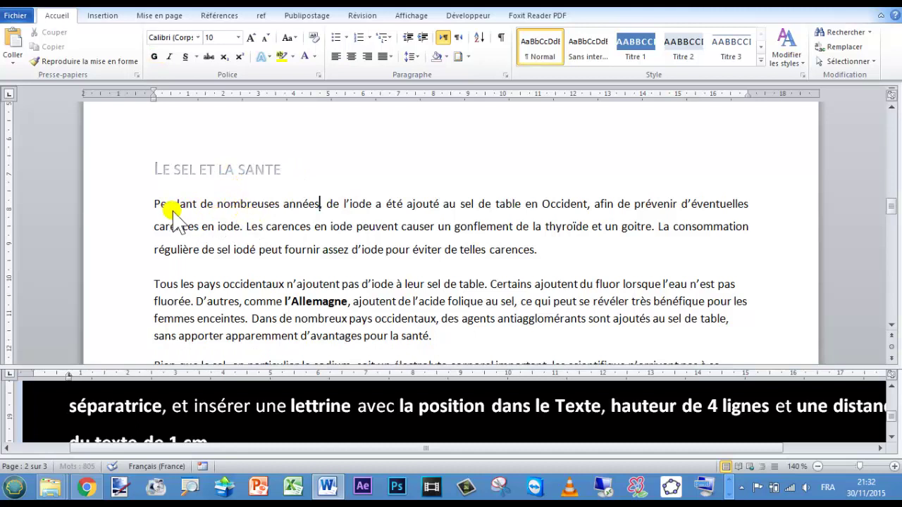
{"action": "left_click", "coordinate": [194, 205]}
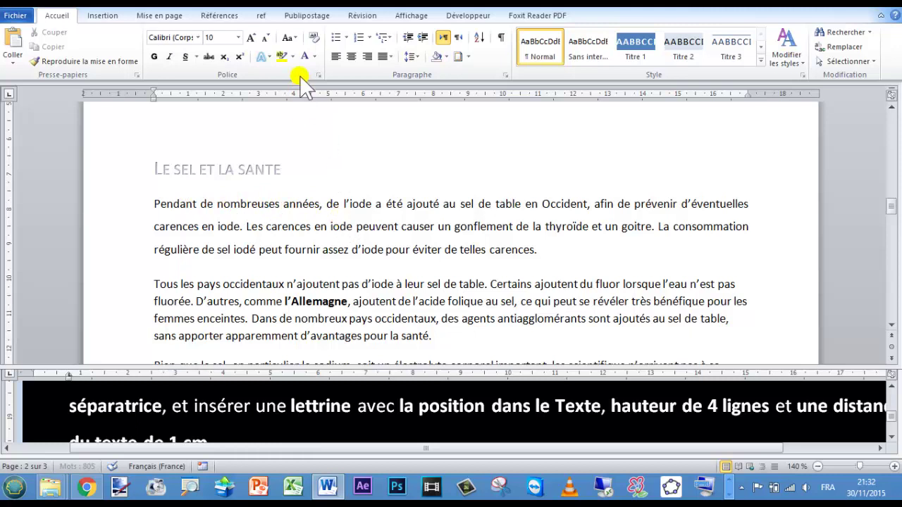
Make the opening 'P' an in-text drop cap 4 lines high, 1 cm from the text.
{"action": "left_click", "coordinate": [106, 15]}
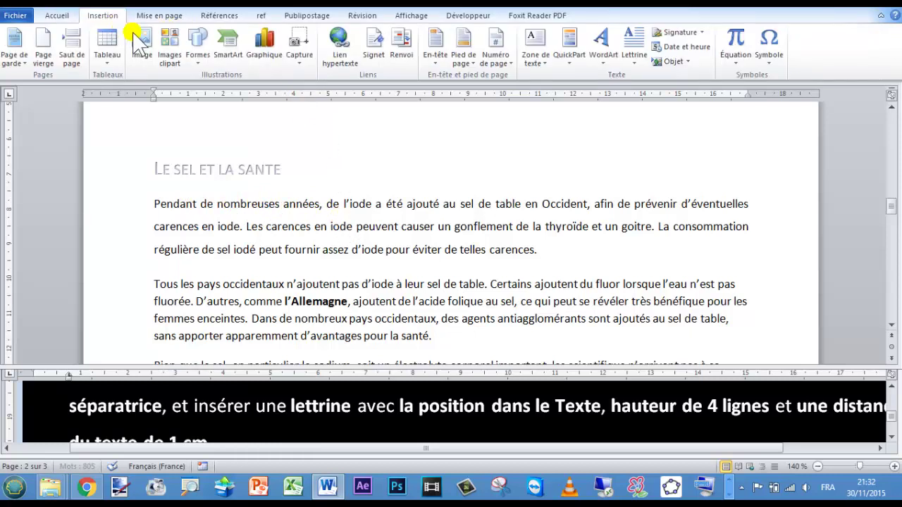
{"action": "left_click", "coordinate": [634, 60]}
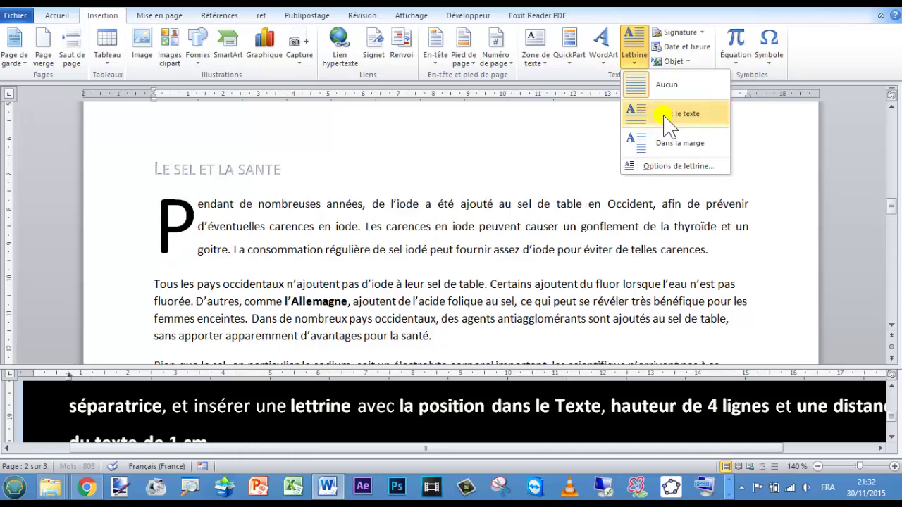
{"action": "left_click", "coordinate": [664, 167]}
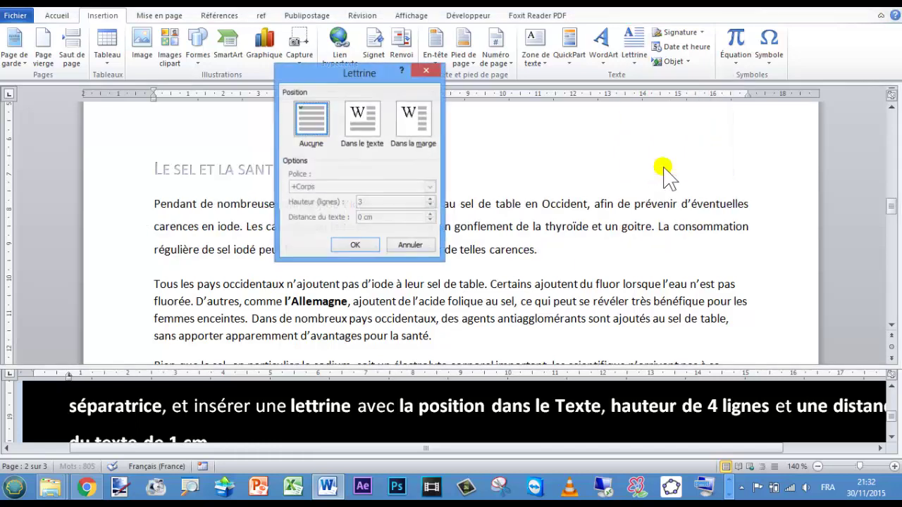
{"action": "left_click", "coordinate": [362, 119]}
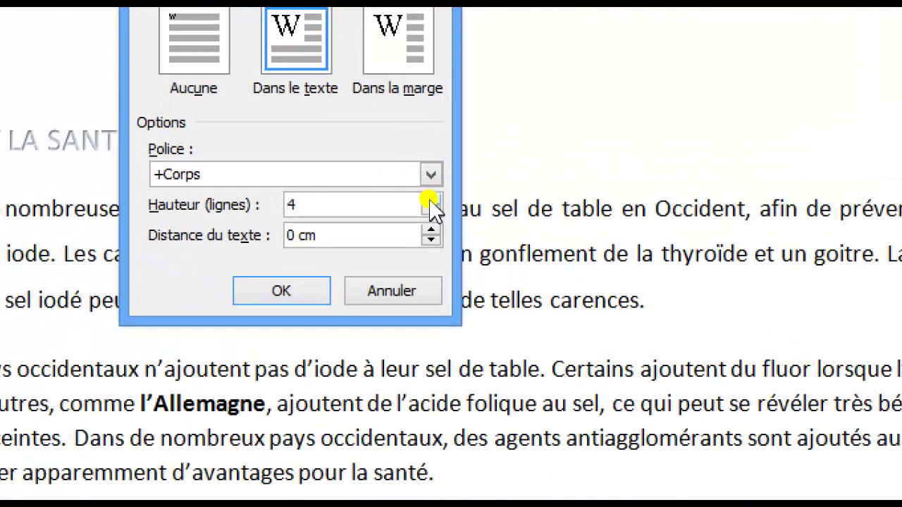
{"action": "left_click", "coordinate": [431, 230]}
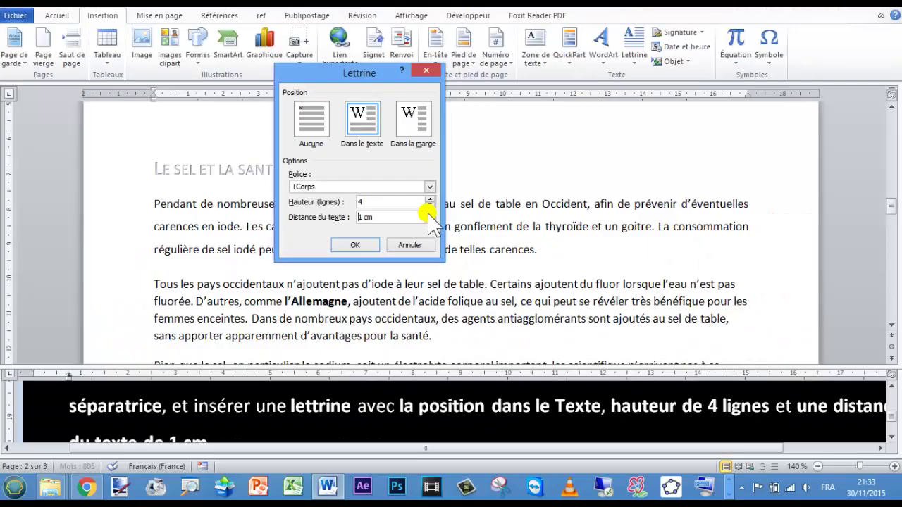
{"action": "left_click", "coordinate": [360, 245]}
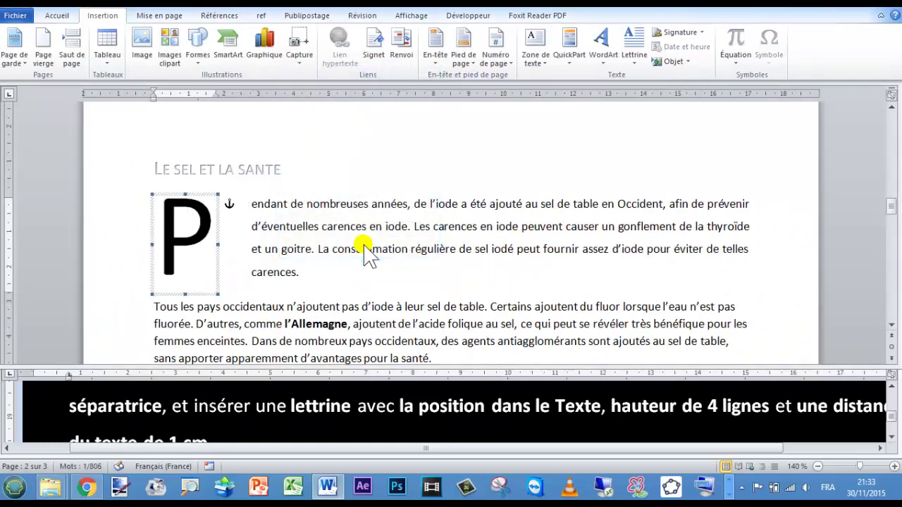
Deselect the drop cap and read instruction 13 on demoting items and the Salière.jpg bullet.
{"action": "left_click", "coordinate": [364, 246]}
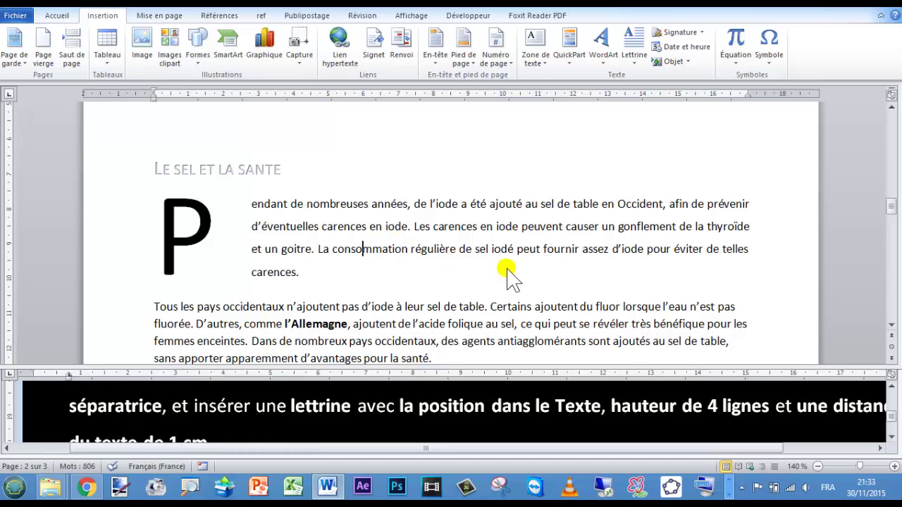
{"action": "scroll", "coordinate": [522, 273], "scroll_direction": "down", "scroll_amount": 1}
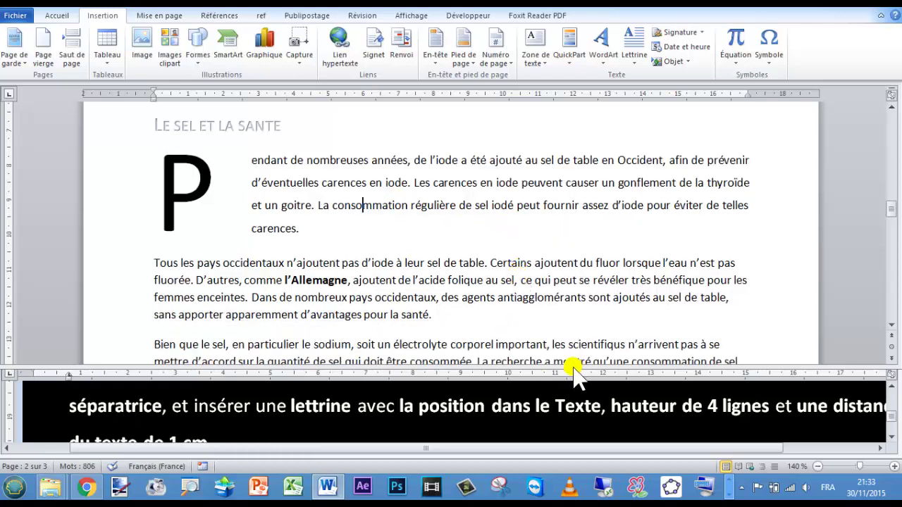
{"action": "left_click", "coordinate": [892, 440]}
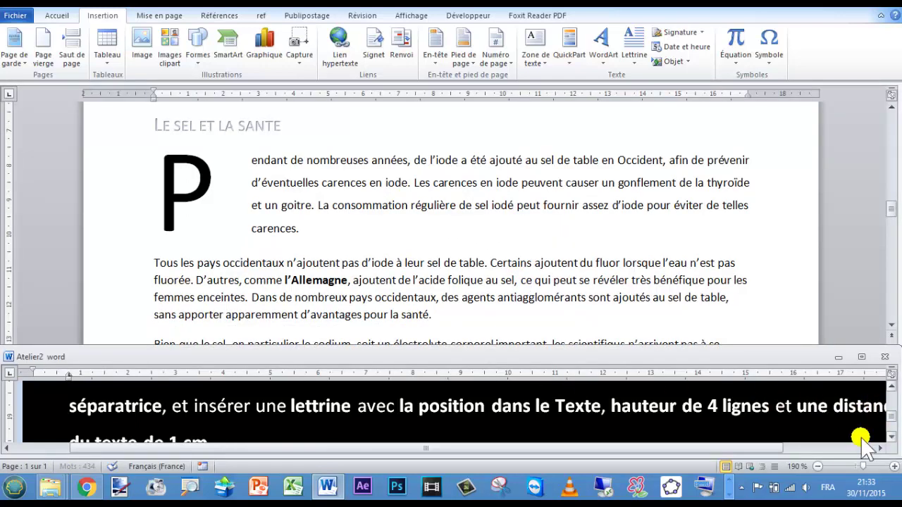
{"action": "left_click", "coordinate": [891, 437]}
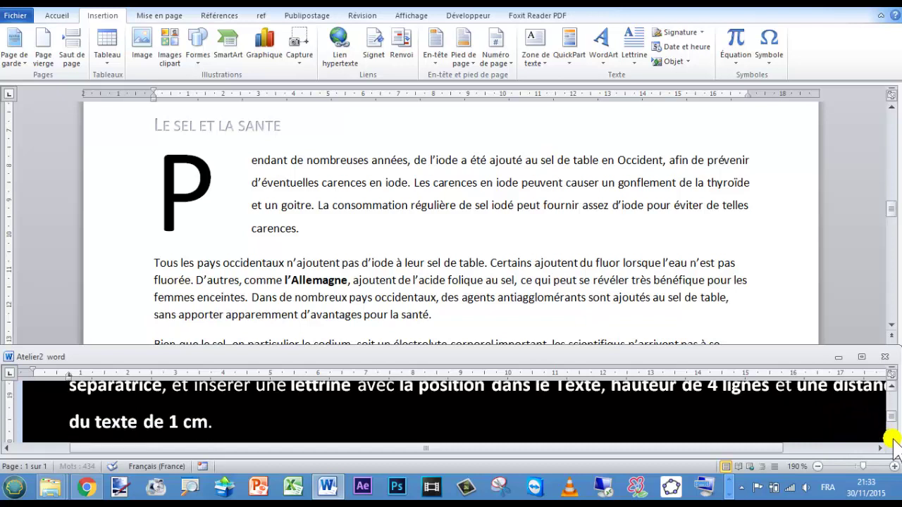
{"action": "left_click", "coordinate": [891, 437]}
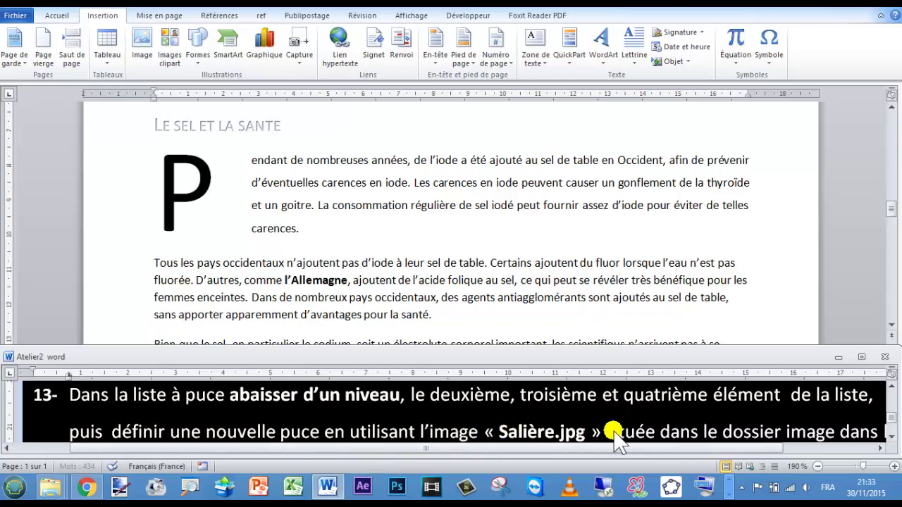
{"action": "scroll", "coordinate": [703, 422], "scroll_direction": "down", "scroll_amount": 1}
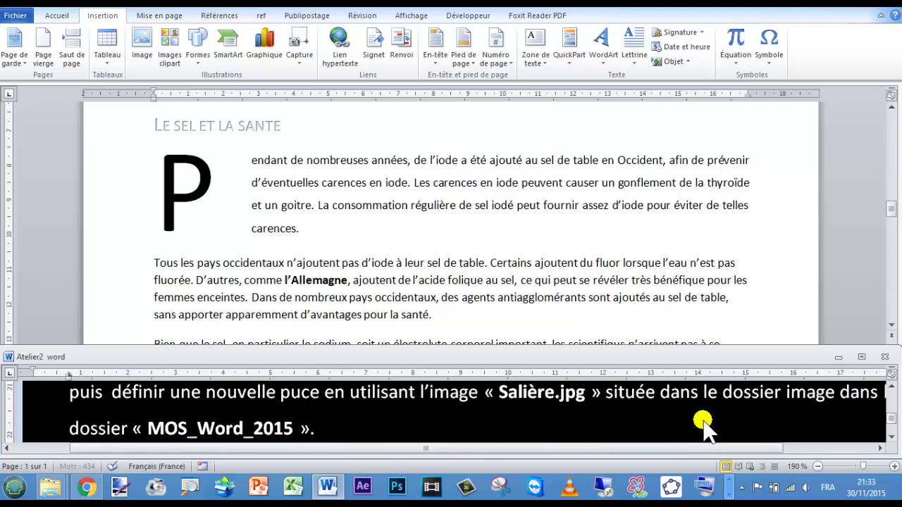
{"action": "scroll", "coordinate": [703, 423], "scroll_direction": "up", "scroll_amount": 1}
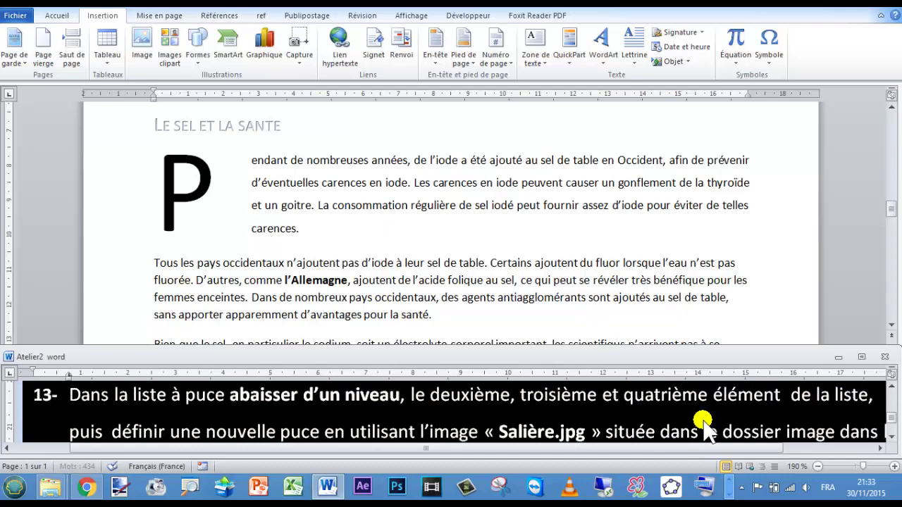
{"action": "left_click", "coordinate": [436, 305]}
Demote the 3 200, 10 000 and 18 000 cas items under Pression to list level 2.
{"action": "scroll", "coordinate": [396, 271], "scroll_direction": "up", "scroll_amount": 1}
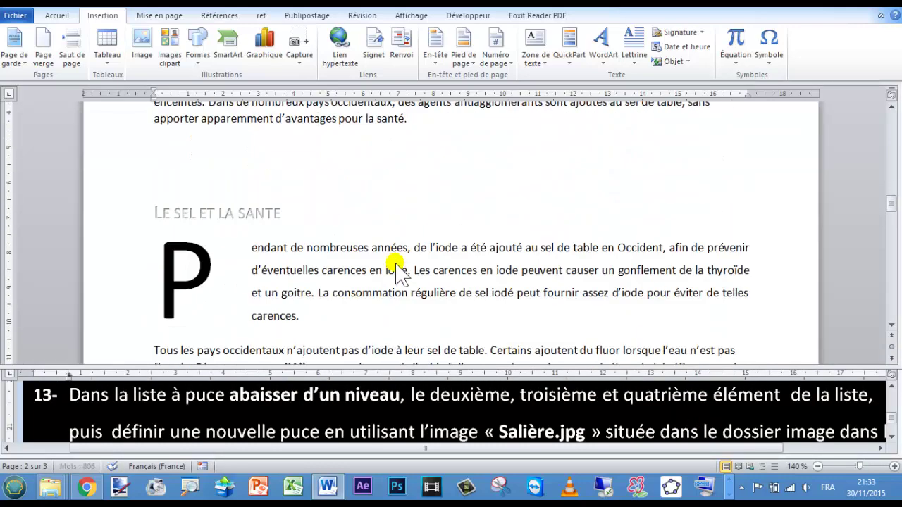
{"action": "scroll", "coordinate": [396, 272], "scroll_direction": "down", "scroll_amount": 3}
{"action": "scroll", "coordinate": [396, 272], "scroll_direction": "down", "scroll_amount": 2}
{"action": "scroll", "coordinate": [396, 271], "scroll_direction": "up", "scroll_amount": 1}
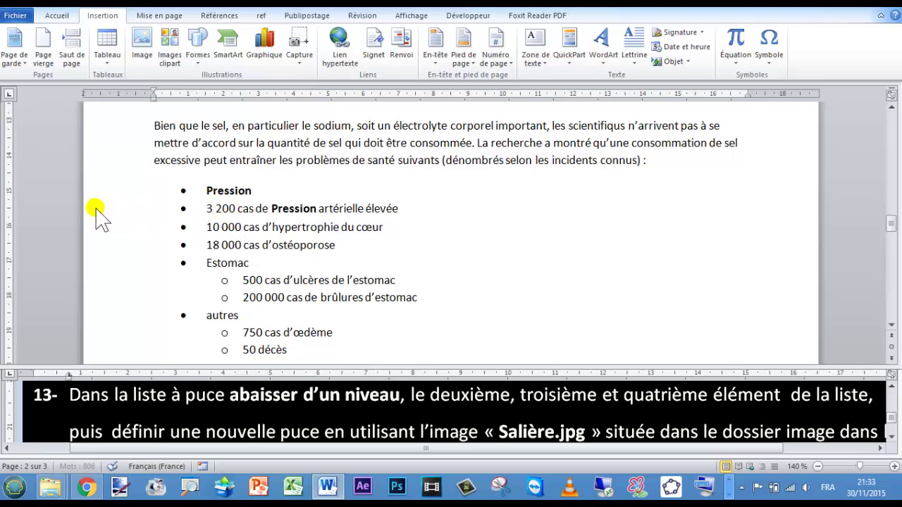
{"action": "left_click_drag", "start_coordinate": [96, 211], "coordinate": [96, 238]}
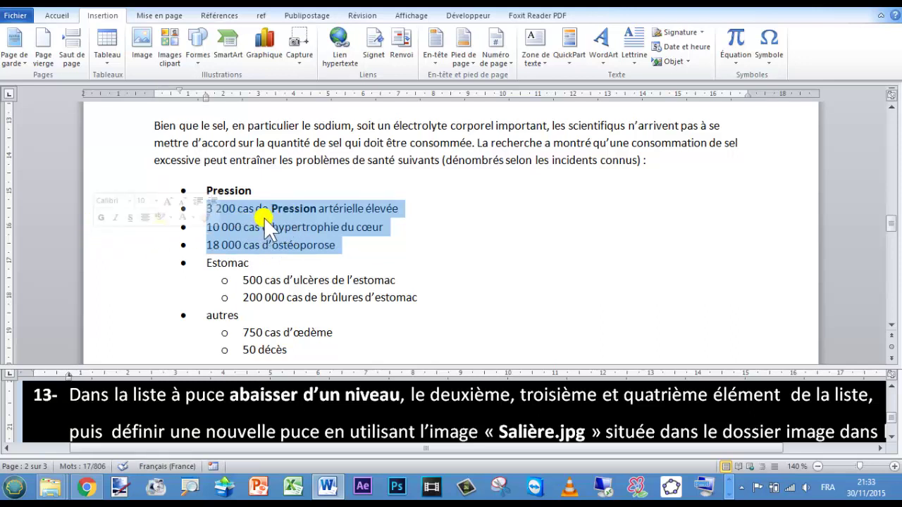
{"action": "left_click", "coordinate": [57, 16]}
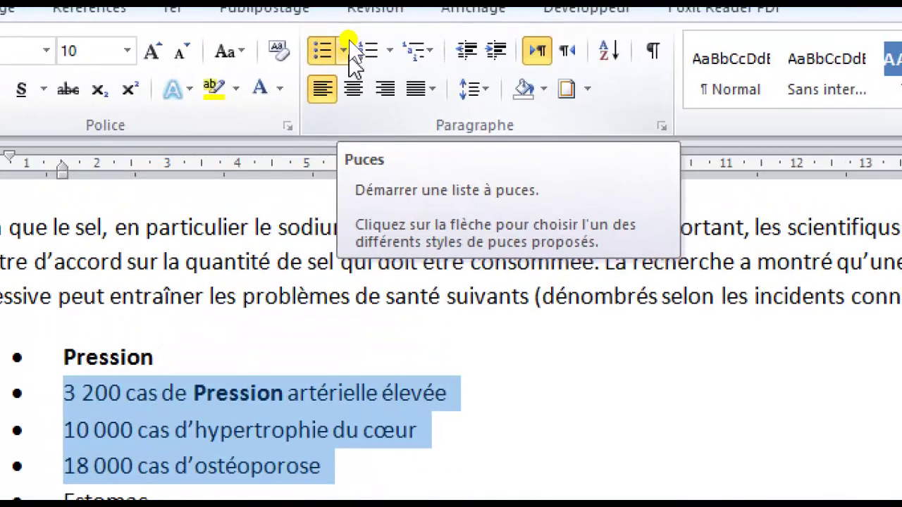
{"action": "left_click", "coordinate": [343, 51]}
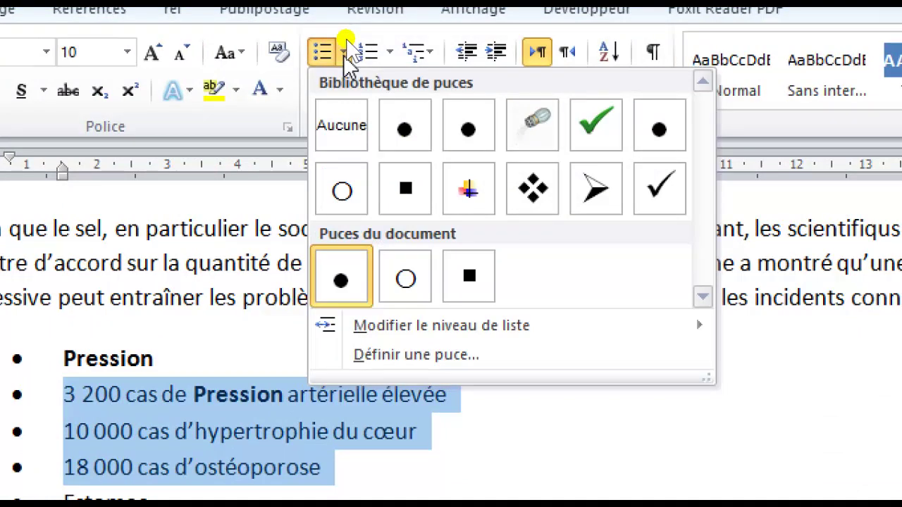
{"action": "mouse_move", "coordinate": [396, 174]}
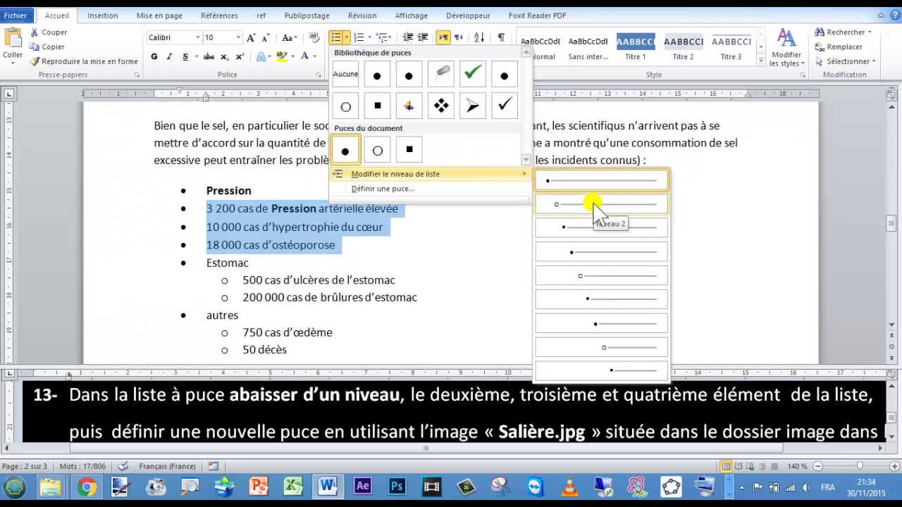
{"action": "left_click", "coordinate": [593, 205]}
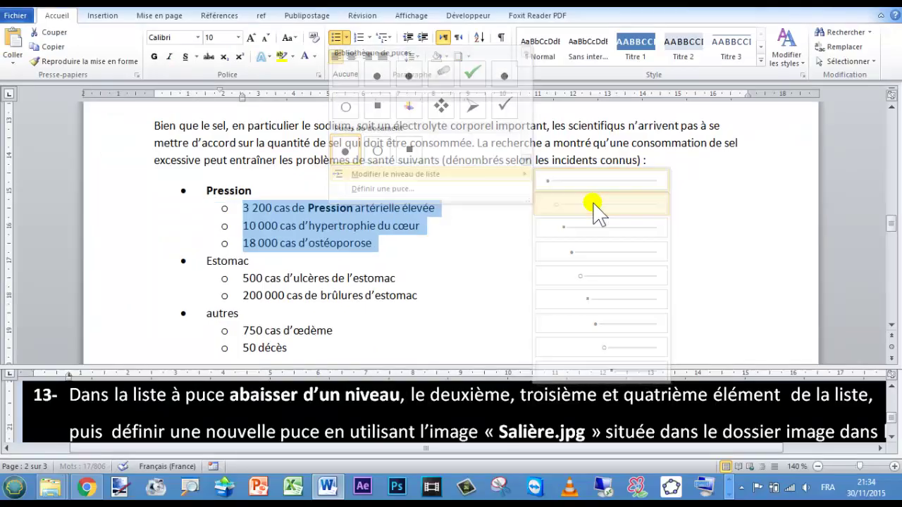
{"action": "left_click", "coordinate": [252, 227]}
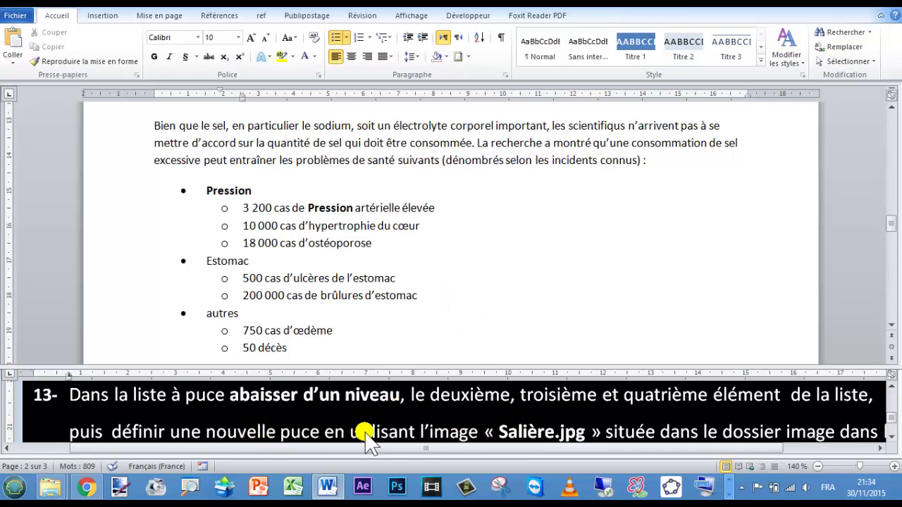
Select all first-level bullets and bring up the Définir une nouvelle puce dialog.
{"action": "left_click", "coordinate": [181, 191]}
{"action": "left_click", "coordinate": [222, 209]}
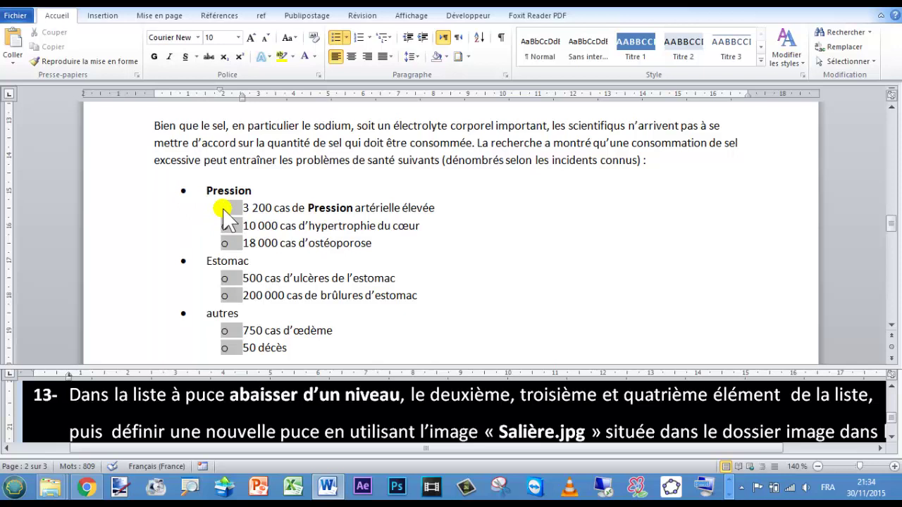
{"action": "left_click", "coordinate": [181, 190]}
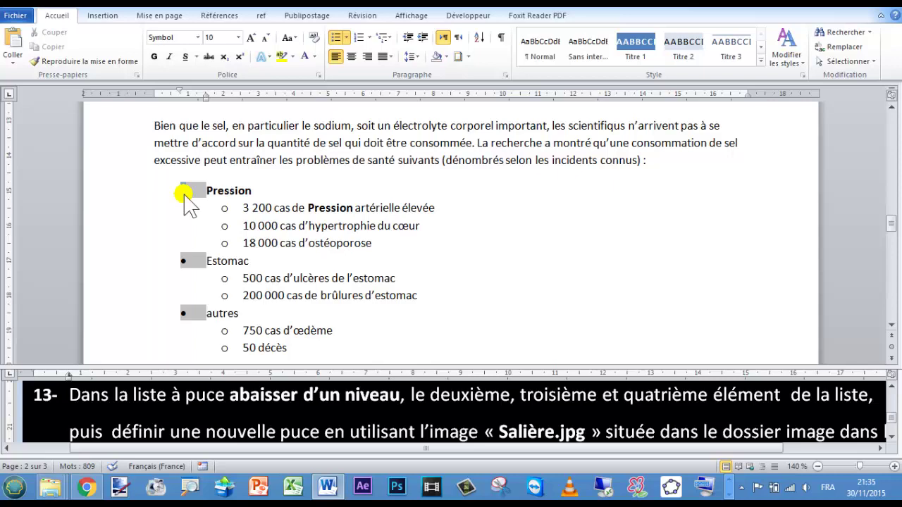
{"action": "scroll", "coordinate": [183, 197], "scroll_direction": "down", "scroll_amount": 2}
{"action": "scroll", "coordinate": [185, 199], "scroll_direction": "up", "scroll_amount": 1}
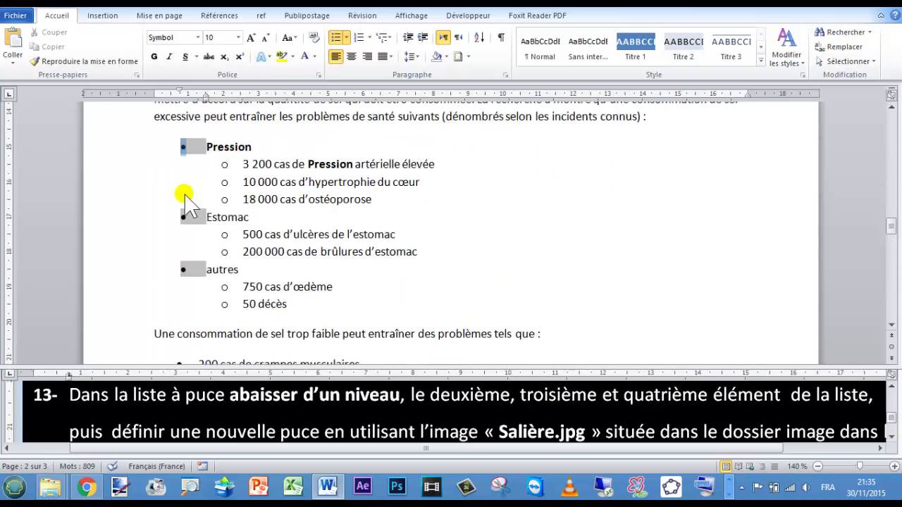
{"action": "left_click", "coordinate": [347, 37]}
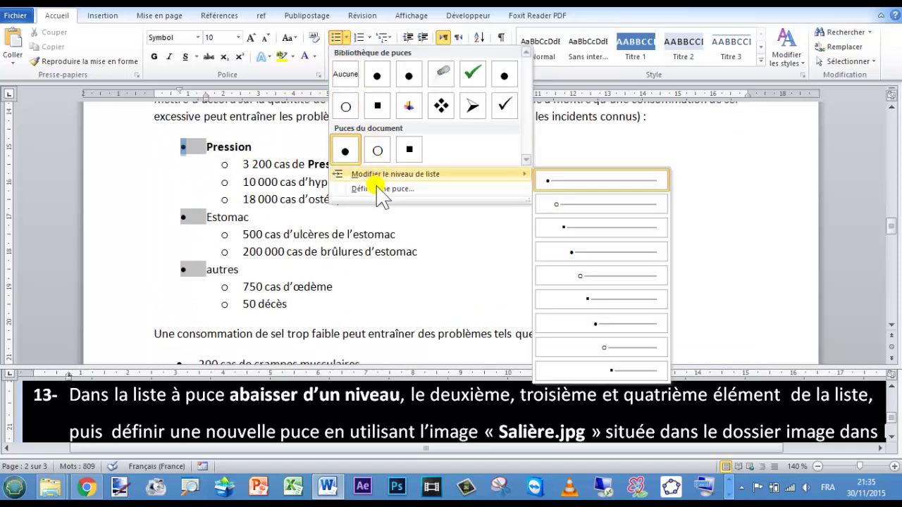
{"action": "mouse_move", "coordinate": [395, 174]}
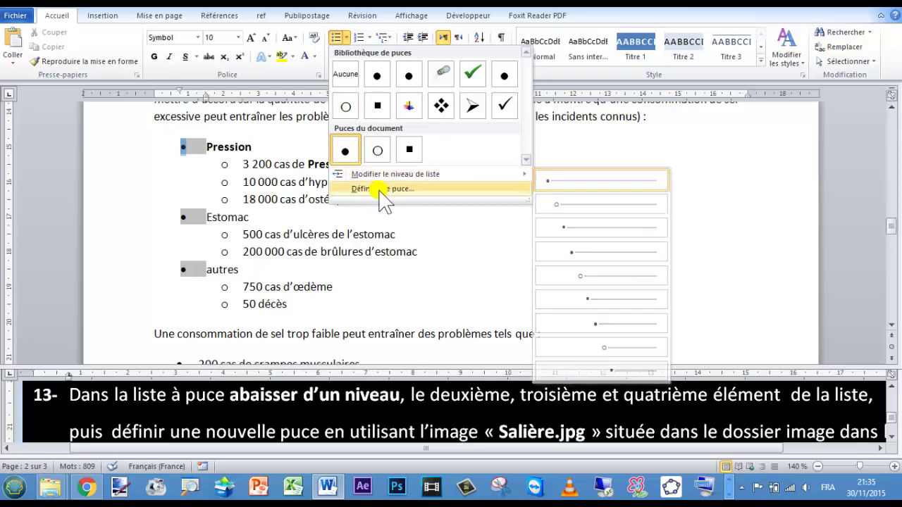
{"action": "left_click", "coordinate": [380, 189]}
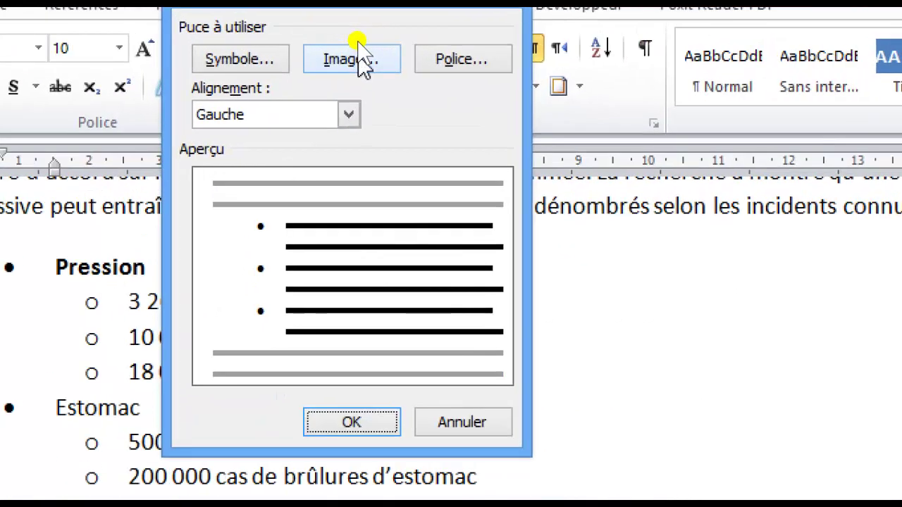
Import Salières from Bureau > MOS_Word_2015 > IMAGES and choose it as the picture bullet.
{"action": "left_click", "coordinate": [358, 44]}
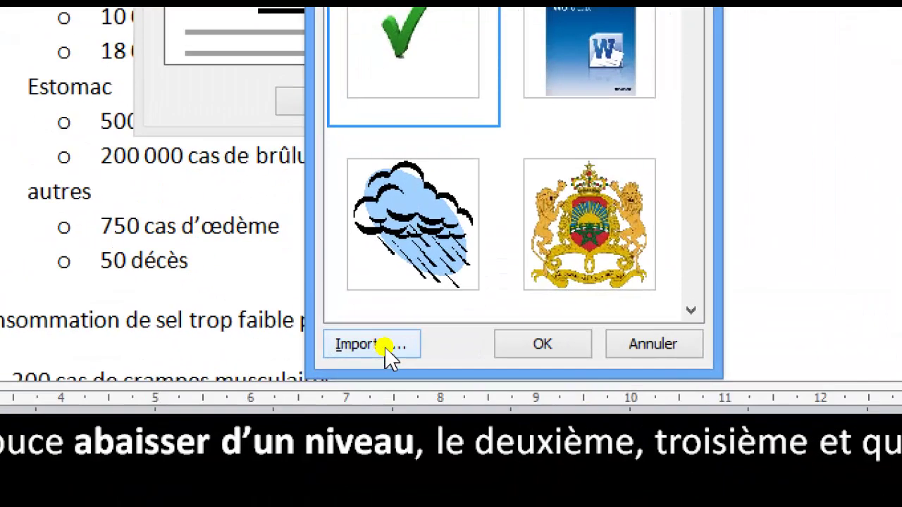
{"action": "left_click", "coordinate": [373, 344]}
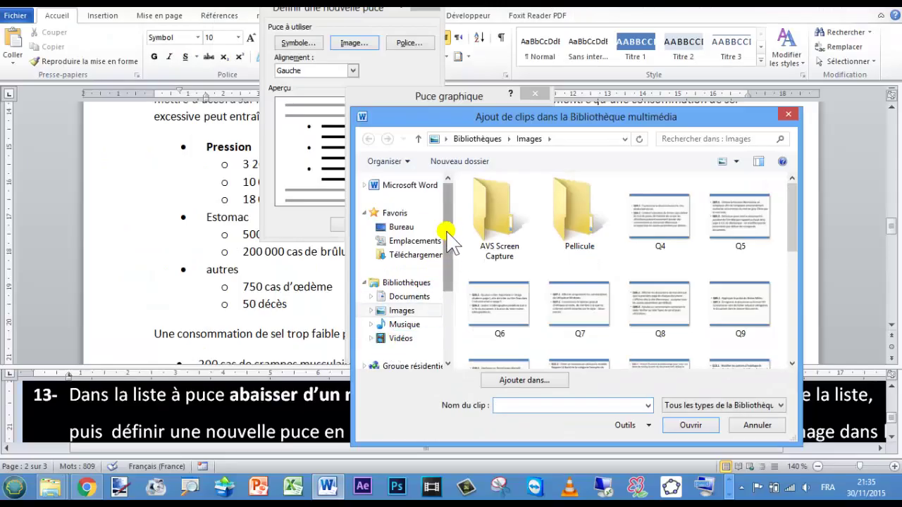
{"action": "left_click", "coordinate": [407, 230]}
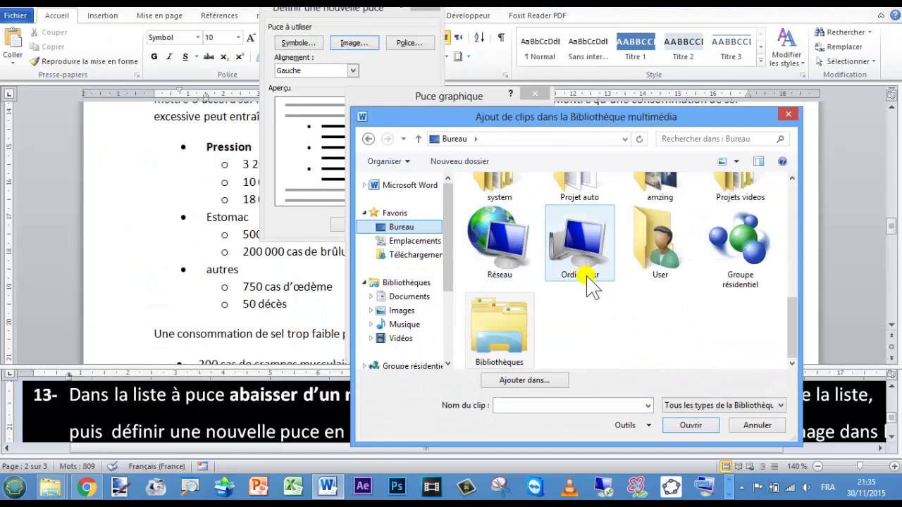
{"action": "scroll", "coordinate": [590, 285], "scroll_direction": "up", "scroll_amount": 1}
{"action": "scroll", "coordinate": [590, 286], "scroll_direction": "up", "scroll_amount": 3}
{"action": "scroll", "coordinate": [590, 285], "scroll_direction": "up", "scroll_amount": 2}
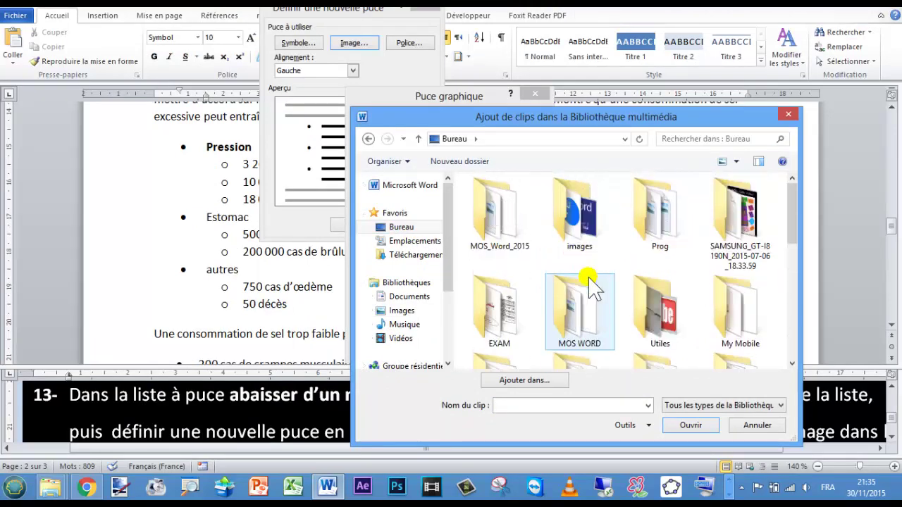
{"action": "double_click", "coordinate": [514, 224]}
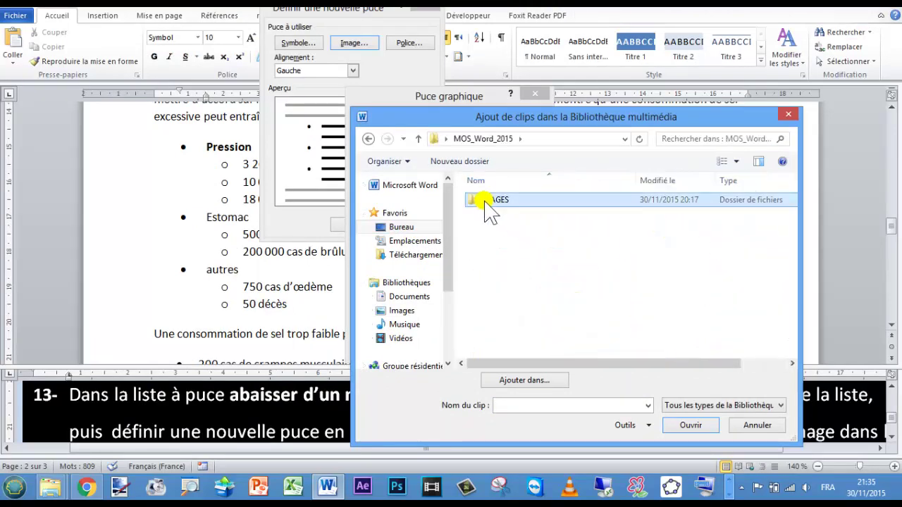
{"action": "double_click", "coordinate": [489, 205]}
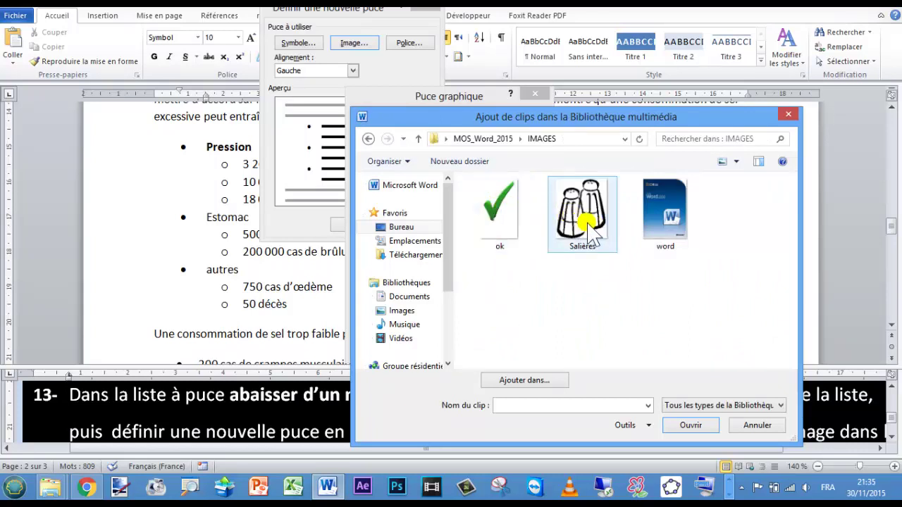
{"action": "left_click", "coordinate": [586, 224]}
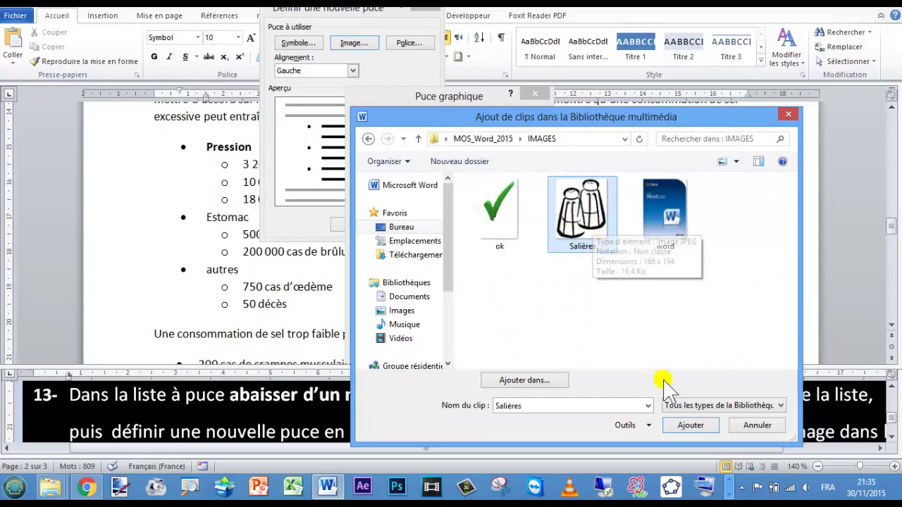
{"action": "left_click", "coordinate": [692, 427]}
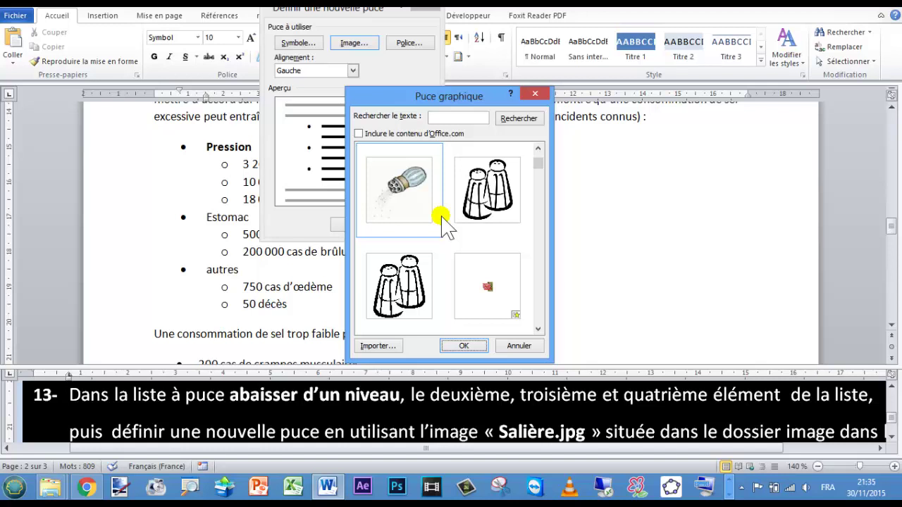
{"action": "left_click", "coordinate": [483, 215]}
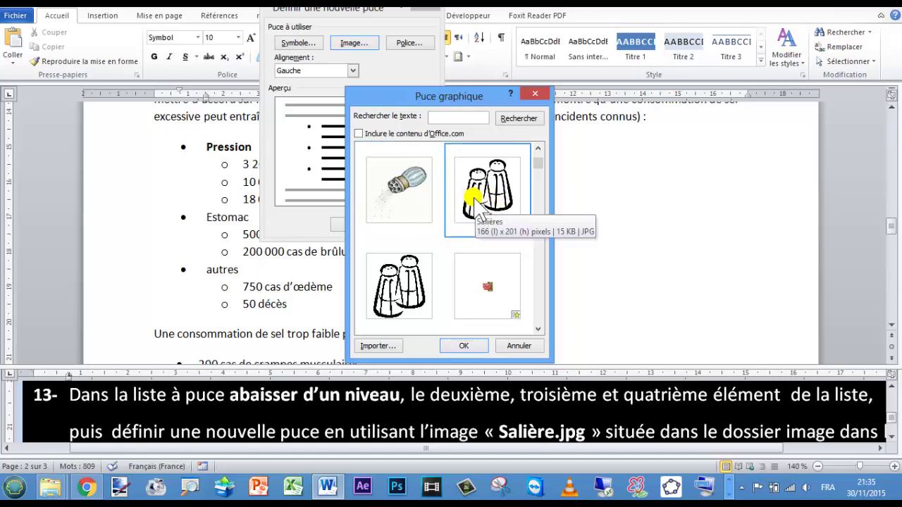
{"action": "left_click", "coordinate": [462, 344]}
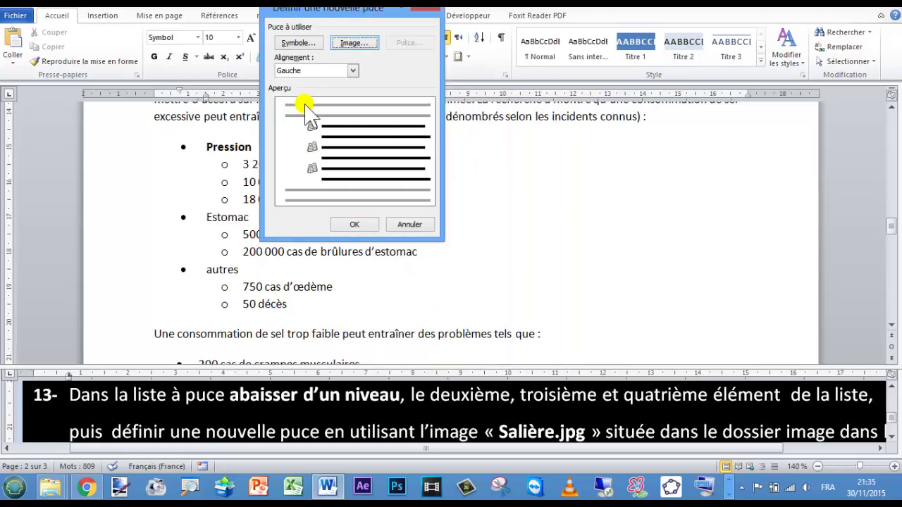
Confirm the salt-shaker bullet and apply it to the second-level sub-items too.
{"action": "left_click", "coordinate": [355, 225]}
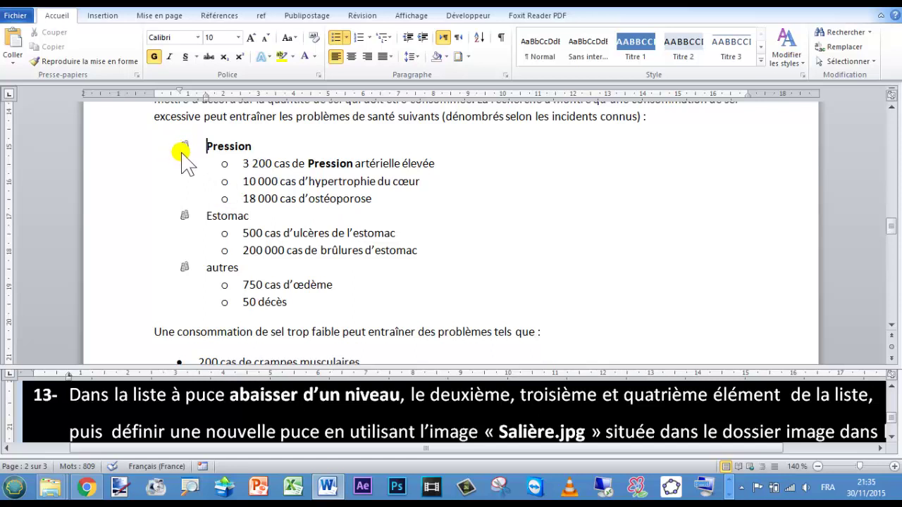
{"action": "left_click", "coordinate": [224, 164]}
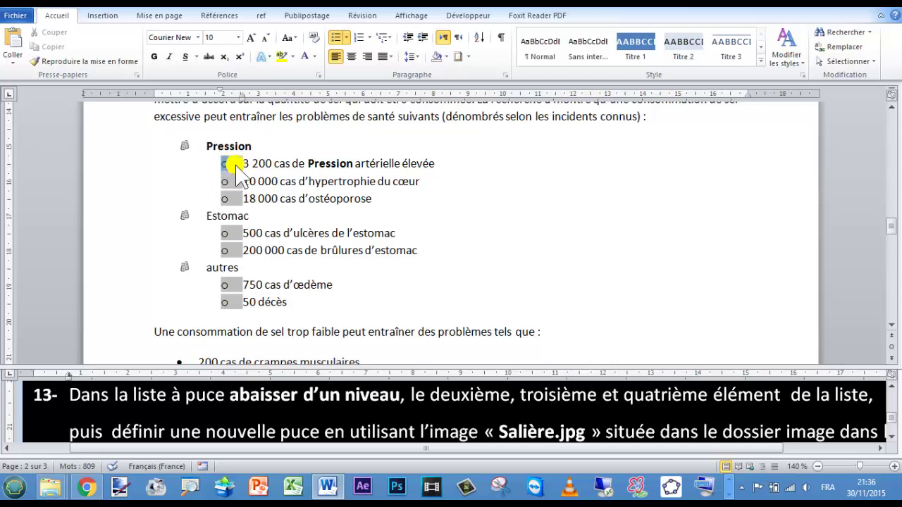
{"action": "left_click", "coordinate": [344, 38]}
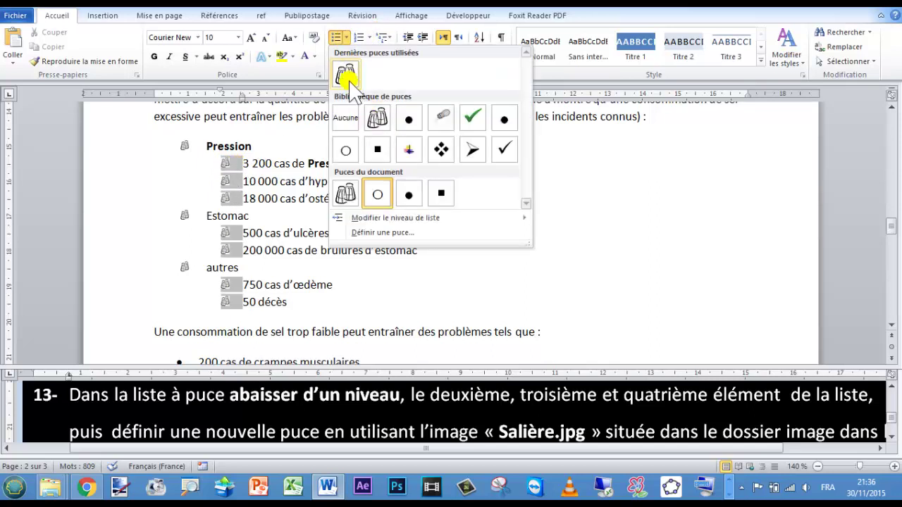
{"action": "left_click", "coordinate": [347, 78]}
{"action": "left_click", "coordinate": [301, 218]}
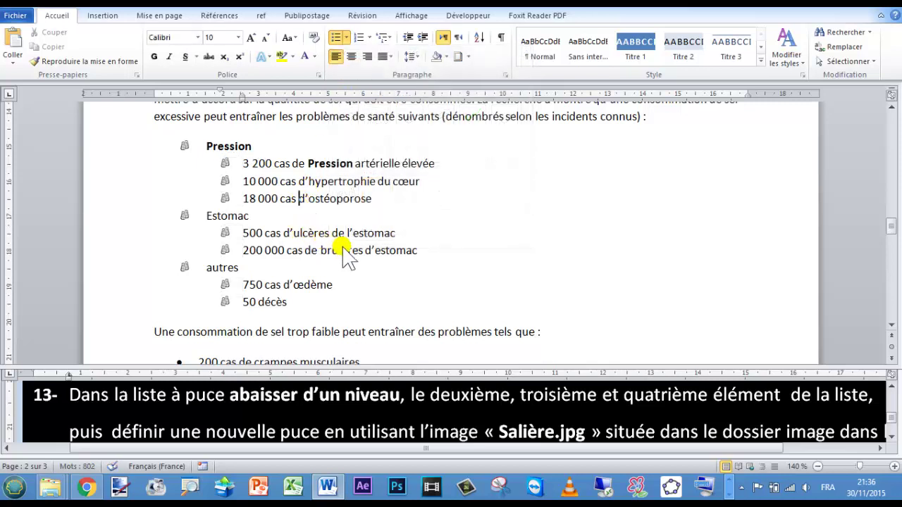
Read instruction 14, then scroll the document to the Carences en sel line and the blue arrow.
{"action": "scroll", "coordinate": [652, 426], "scroll_direction": "down", "scroll_amount": 2}
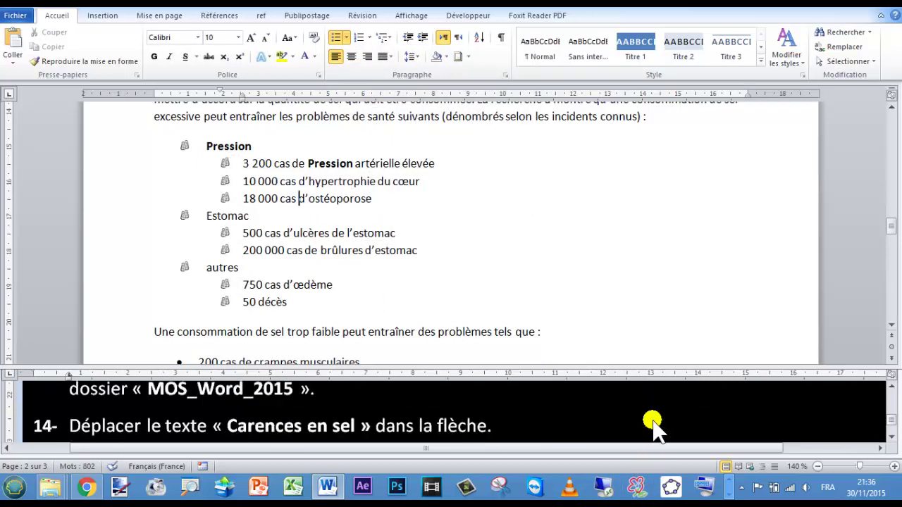
{"action": "scroll", "coordinate": [652, 426], "scroll_direction": "down", "scroll_amount": 1}
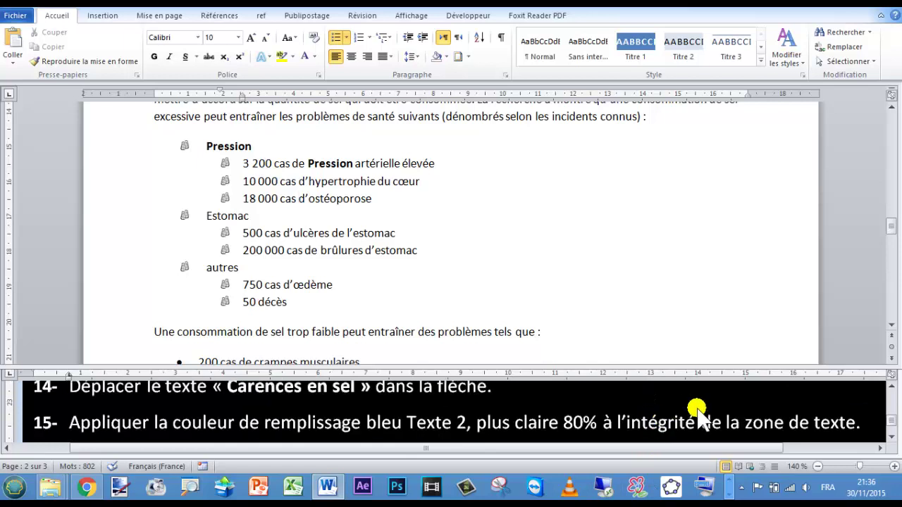
{"action": "left_click", "coordinate": [891, 393]}
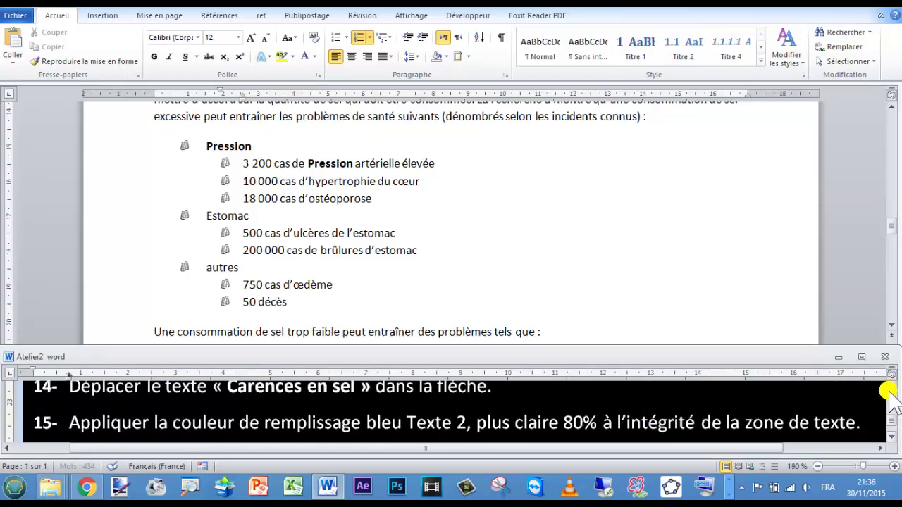
{"action": "left_click", "coordinate": [891, 393]}
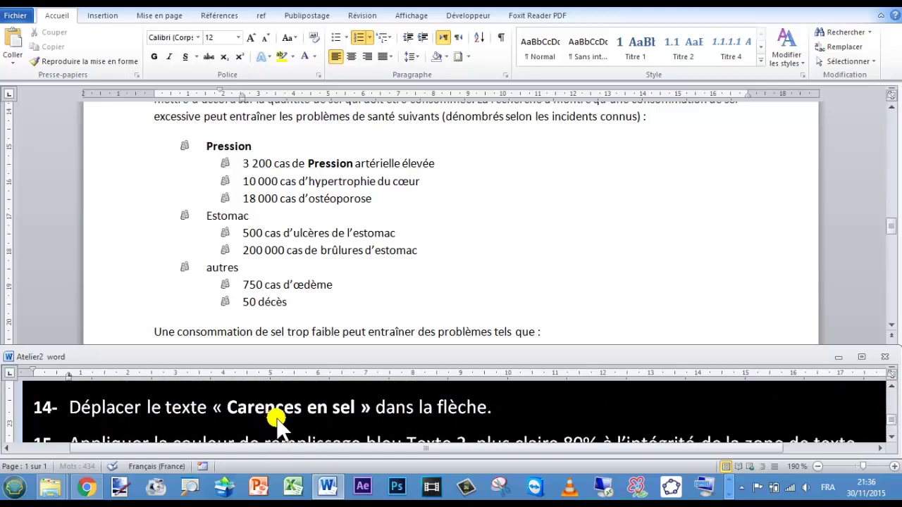
{"action": "scroll", "coordinate": [416, 272], "scroll_direction": "up", "scroll_amount": 10}
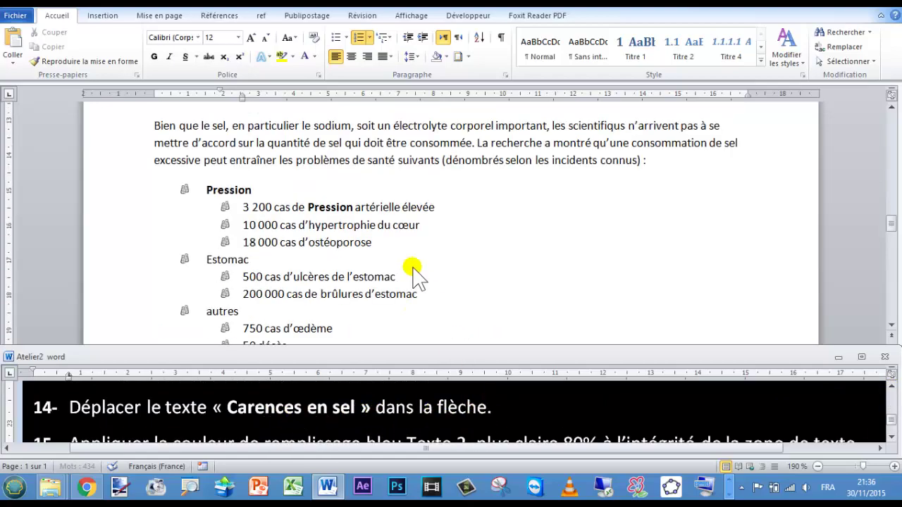
{"action": "scroll", "coordinate": [416, 271], "scroll_direction": "up", "scroll_amount": 5}
{"action": "scroll", "coordinate": [413, 272], "scroll_direction": "up", "scroll_amount": 2}
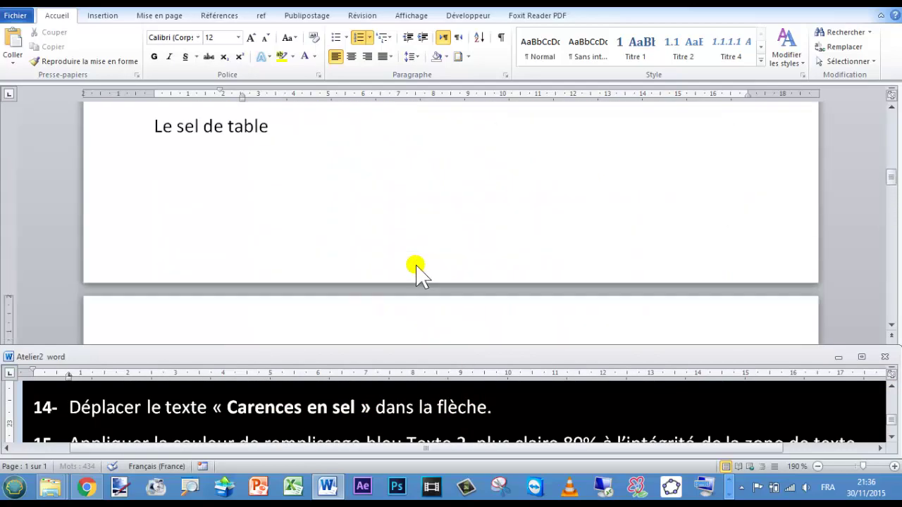
{"action": "scroll", "coordinate": [413, 271], "scroll_direction": "down", "scroll_amount": 10}
{"action": "scroll", "coordinate": [416, 272], "scroll_direction": "down", "scroll_amount": 10}
{"action": "scroll", "coordinate": [418, 272], "scroll_direction": "down", "scroll_amount": 4}
Select the text 'Carences en sel' on its own line, ready to move into the arrow.
{"action": "scroll", "coordinate": [416, 274], "scroll_direction": "up", "scroll_amount": 1}
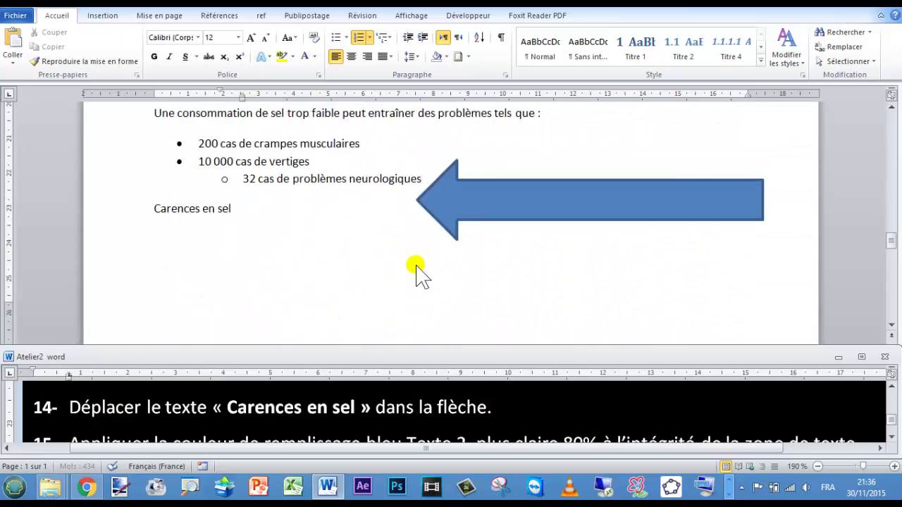
{"action": "left_click", "coordinate": [155, 208]}
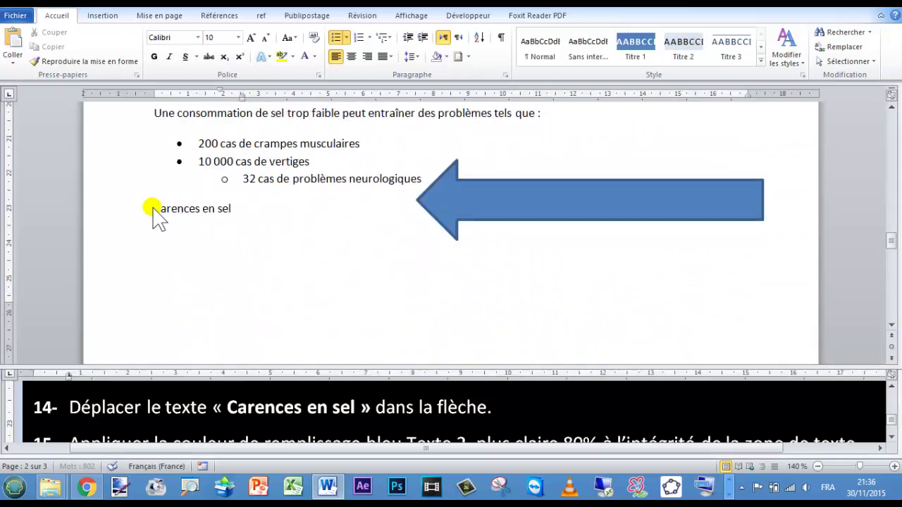
{"action": "left_click_drag", "start_coordinate": [155, 209], "coordinate": [563, 204]}
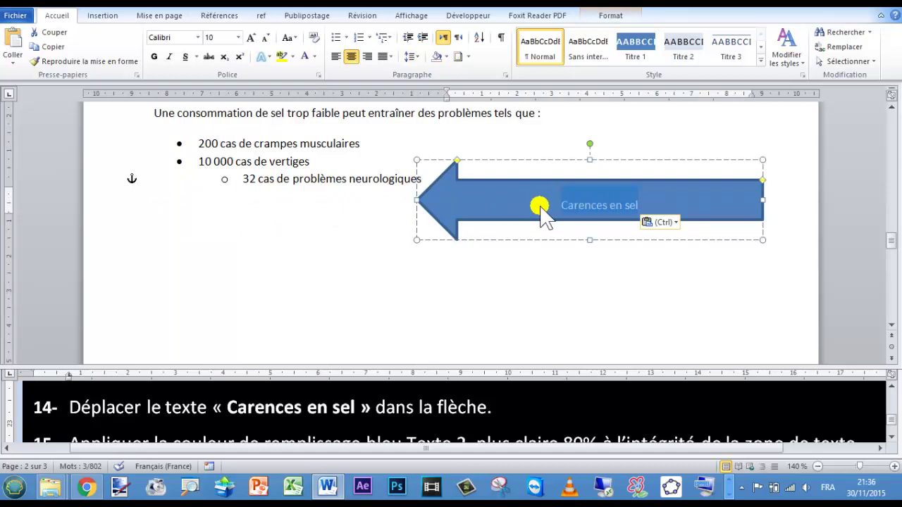
{"action": "left_click", "coordinate": [501, 416]}
{"action": "scroll", "coordinate": [496, 416], "scroll_direction": "down", "scroll_amount": 1}
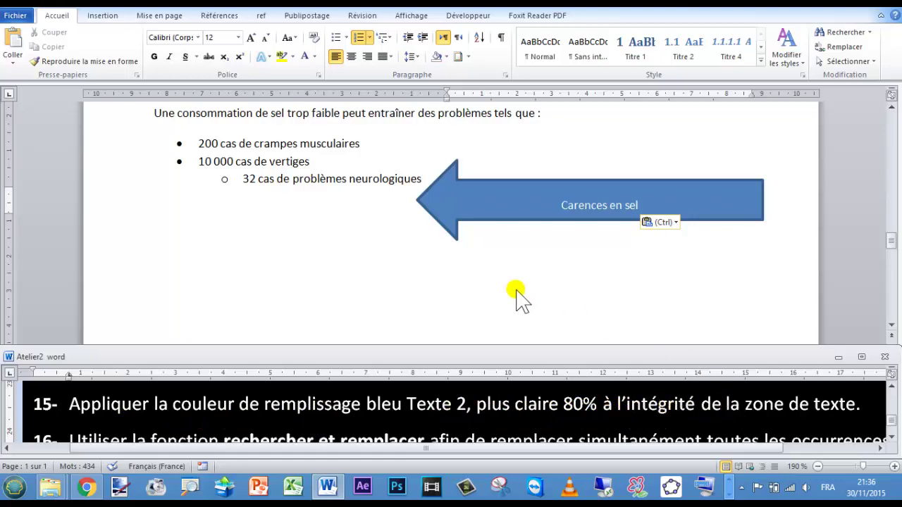
Fill the salt-shaker text box with Texte 2, 80% lighter blue.
{"action": "scroll", "coordinate": [413, 271], "scroll_direction": "up", "scroll_amount": 2}
{"action": "scroll", "coordinate": [377, 267], "scroll_direction": "up", "scroll_amount": 3}
{"action": "scroll", "coordinate": [372, 258], "scroll_direction": "up", "scroll_amount": 5}
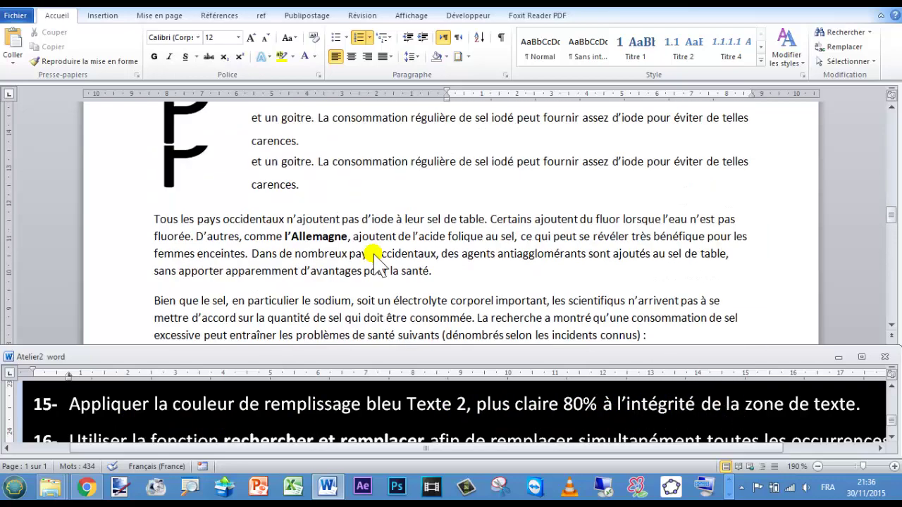
{"action": "scroll", "coordinate": [369, 251], "scroll_direction": "up", "scroll_amount": 1}
{"action": "scroll", "coordinate": [376, 260], "scroll_direction": "up", "scroll_amount": 3}
{"action": "scroll", "coordinate": [376, 261], "scroll_direction": "up", "scroll_amount": 3}
{"action": "scroll", "coordinate": [376, 260], "scroll_direction": "down", "scroll_amount": 1}
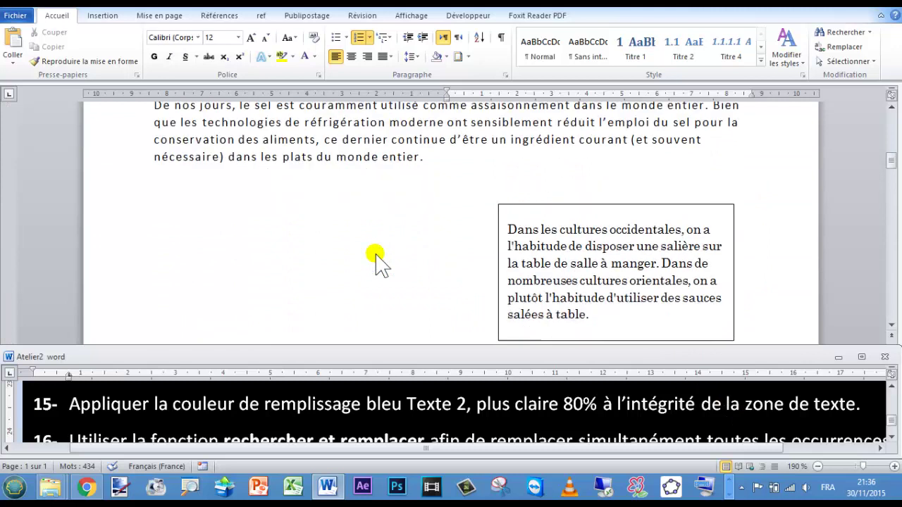
{"action": "scroll", "coordinate": [423, 259], "scroll_direction": "down", "scroll_amount": 2}
{"action": "left_click", "coordinate": [586, 162]}
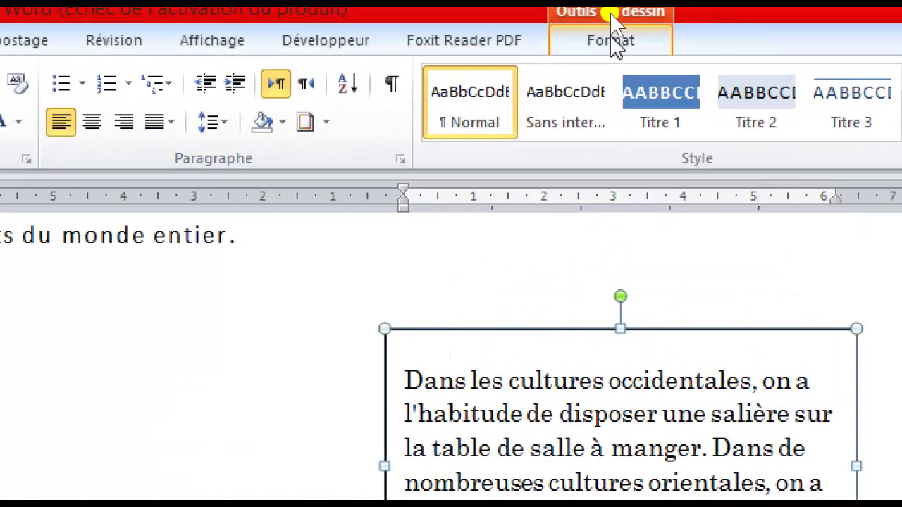
{"action": "left_click", "coordinate": [616, 40]}
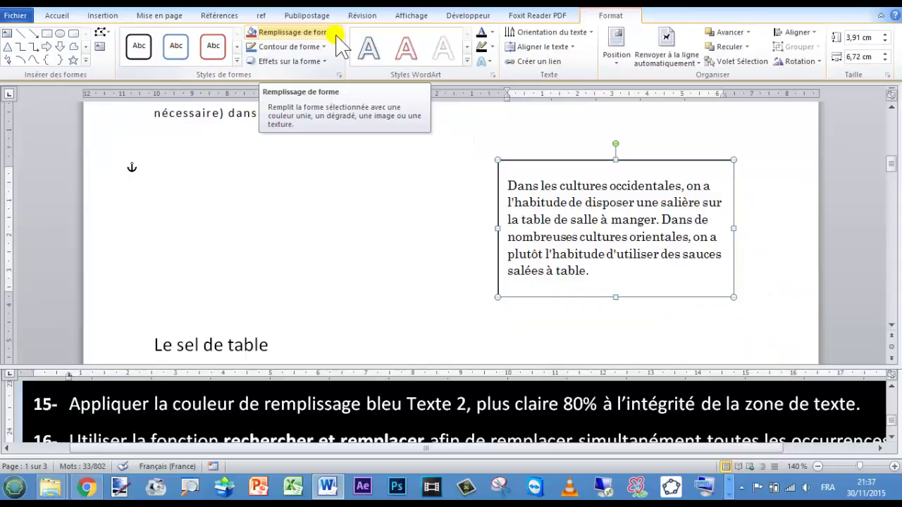
{"action": "left_click", "coordinate": [336, 34]}
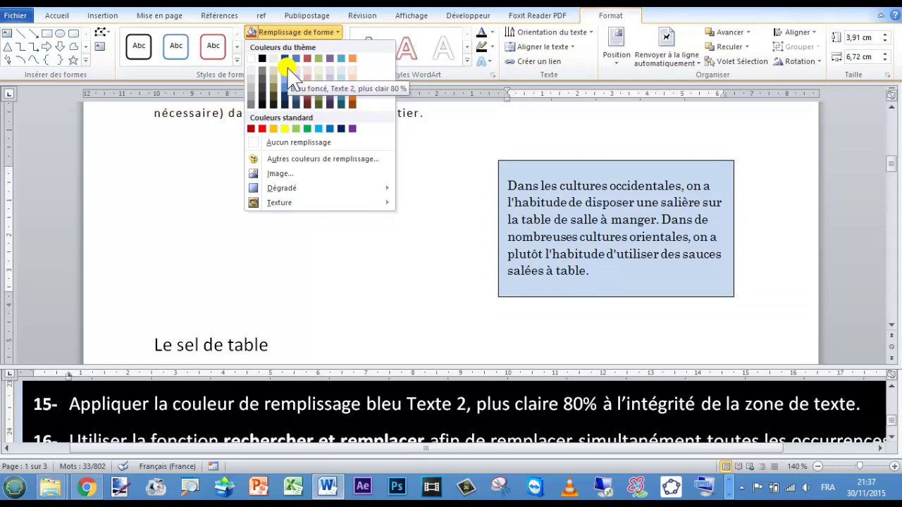
{"action": "left_click", "coordinate": [288, 67]}
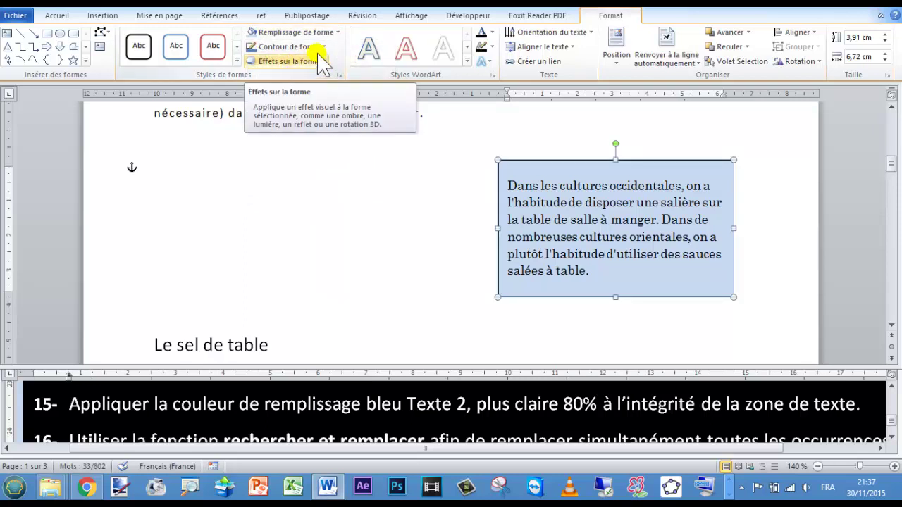
Remove the text box's dark outline and check the result against instruction 16.
{"action": "left_click", "coordinate": [321, 48]}
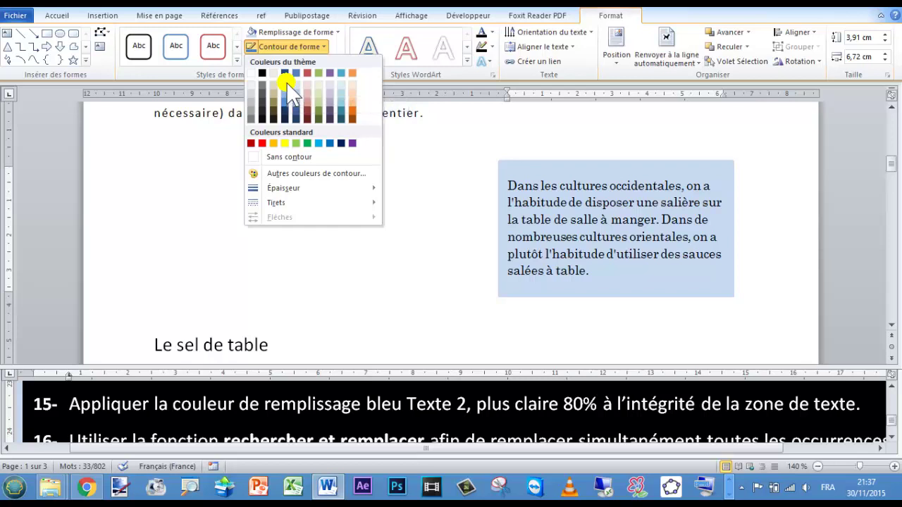
{"action": "left_click", "coordinate": [289, 85]}
{"action": "left_click", "coordinate": [384, 169]}
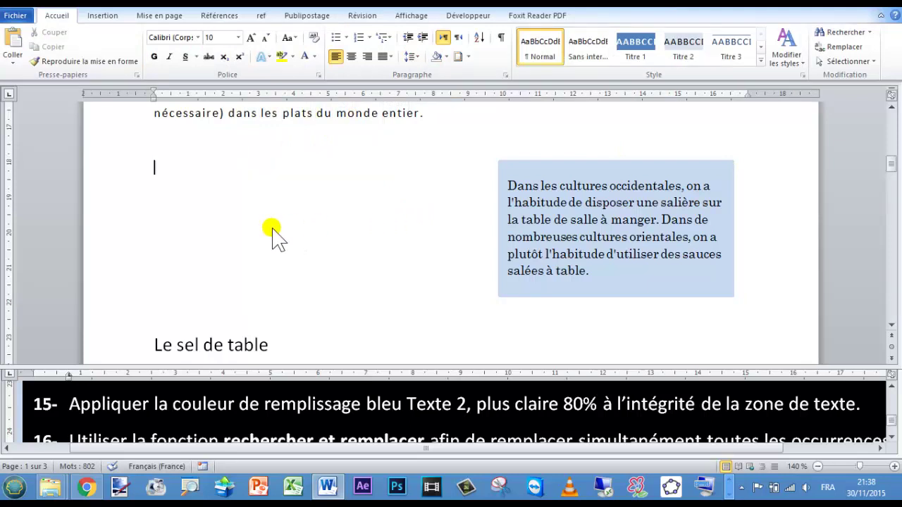
{"action": "left_click", "coordinate": [523, 408]}
Open the Rechercher et remplacer dialog on its Remplacer tab from the Accueil ribbon.
{"action": "scroll", "coordinate": [524, 420], "scroll_direction": "down", "scroll_amount": 1}
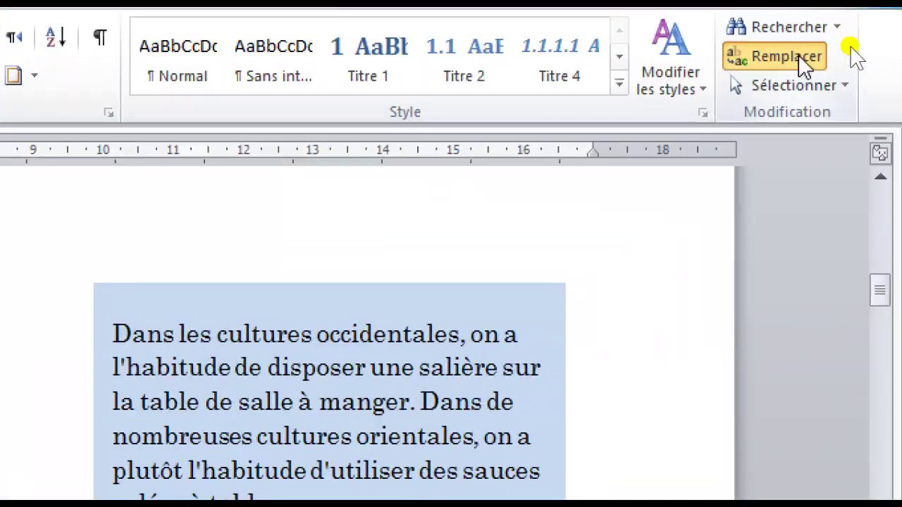
{"action": "left_click", "coordinate": [800, 58]}
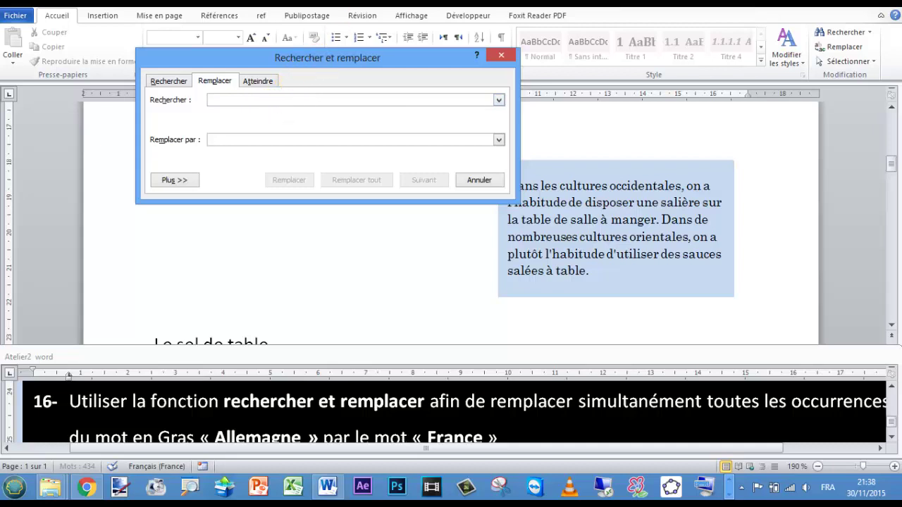
Search for 'Allemagne' restricted to bold (Gras) font style.
{"action": "left_click", "coordinate": [221, 103]}
{"action": "type", "text": "Allemagne"}
{"action": "type", "text": "France"}
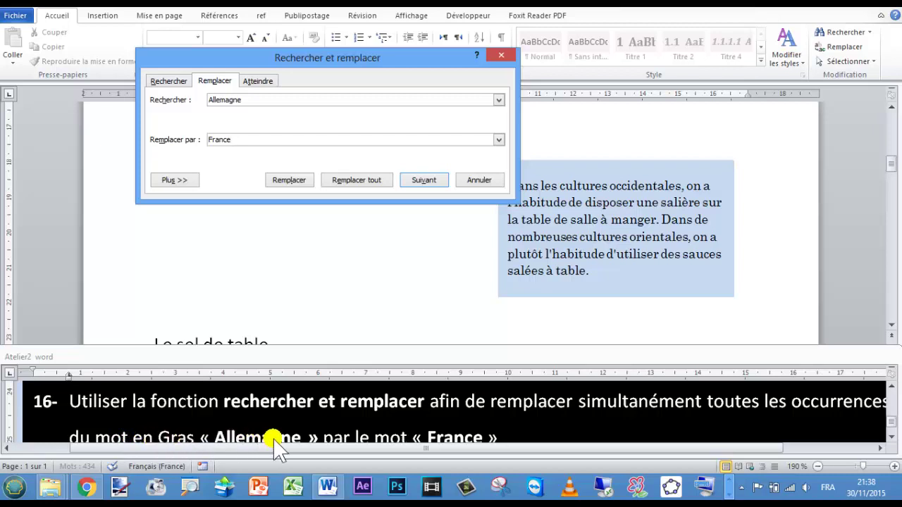
{"action": "left_click", "coordinate": [248, 103]}
{"action": "left_click", "coordinate": [176, 180]}
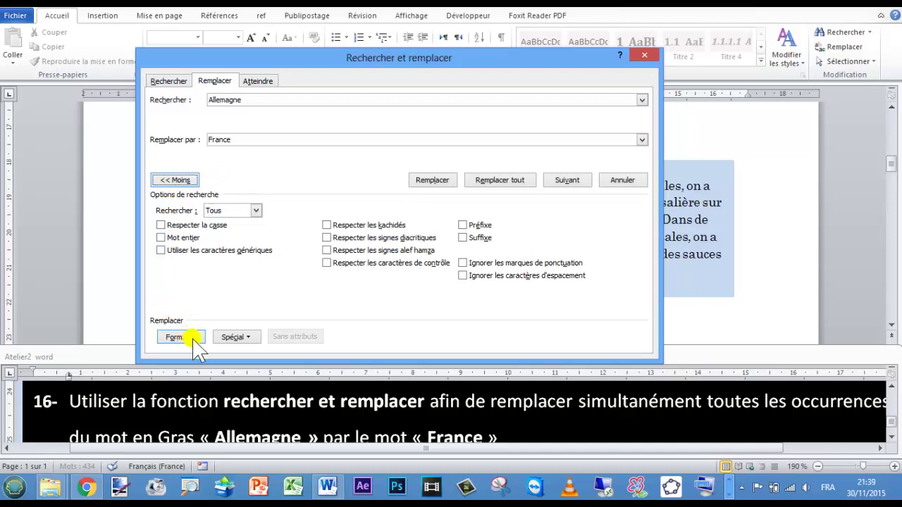
{"action": "left_click", "coordinate": [192, 340]}
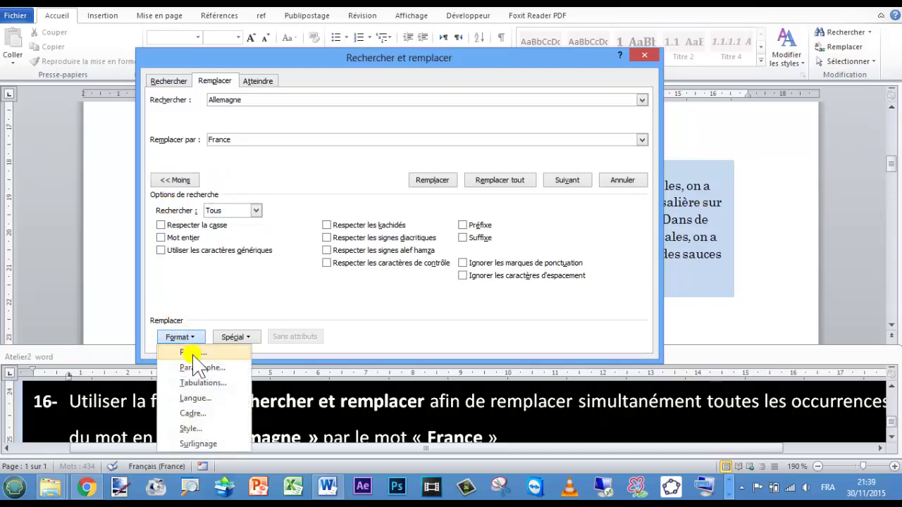
{"action": "left_click", "coordinate": [193, 351]}
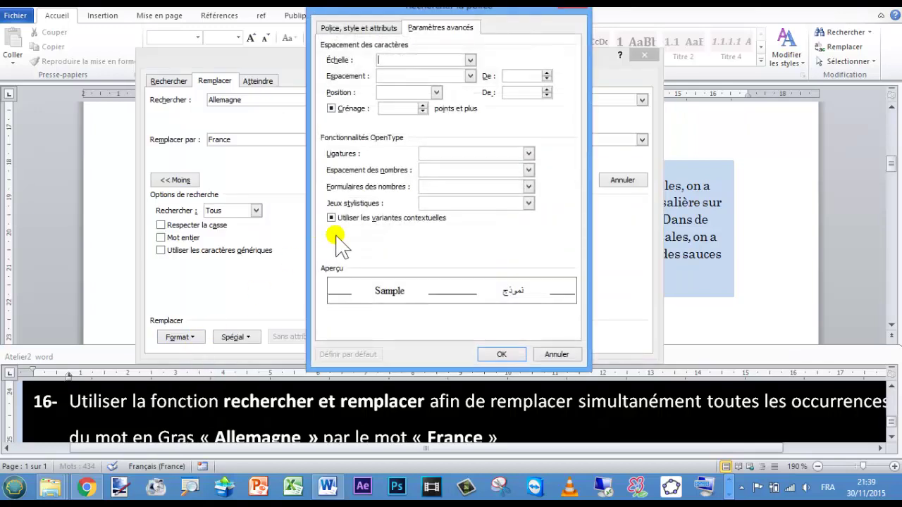
{"action": "left_click", "coordinate": [389, 27]}
{"action": "left_click", "coordinate": [479, 100]}
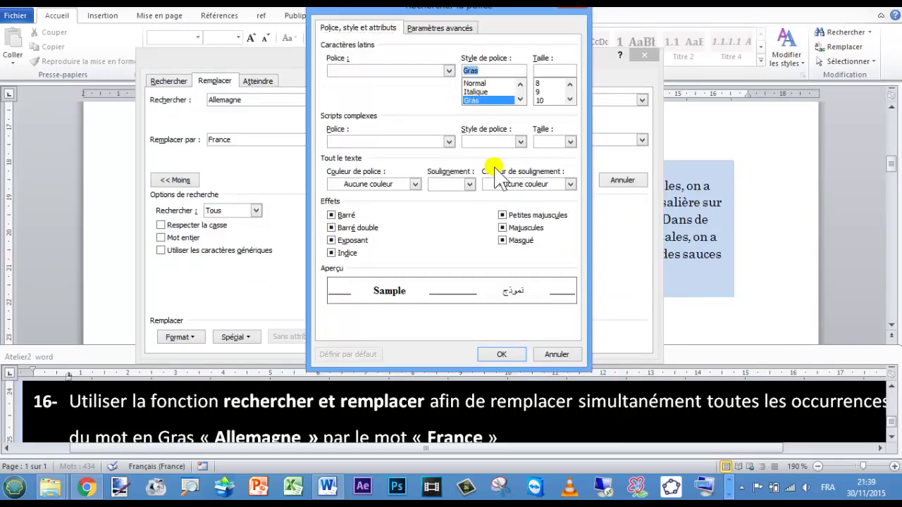
{"action": "left_click", "coordinate": [501, 353]}
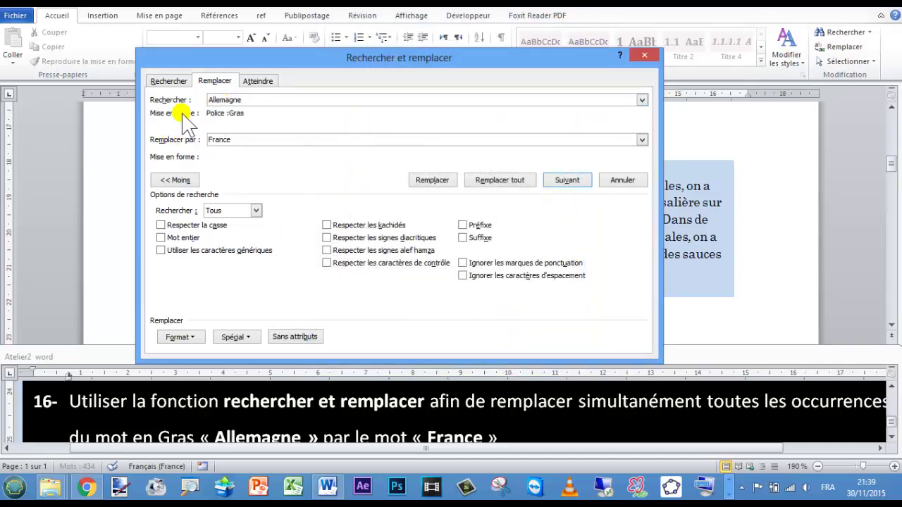
Enter 'France' as the replacement and replace all, confirming 1 replacement made.
{"action": "left_click", "coordinate": [177, 180]}
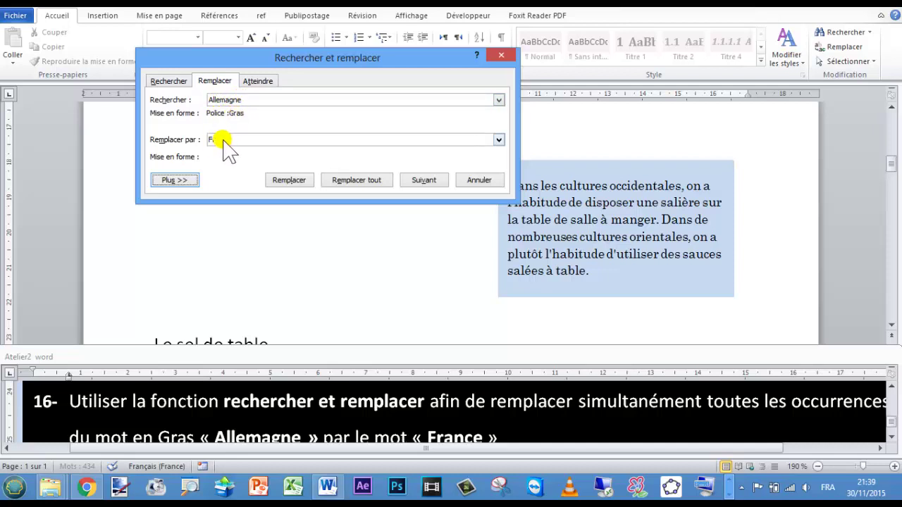
{"action": "type", "text": "rance"}
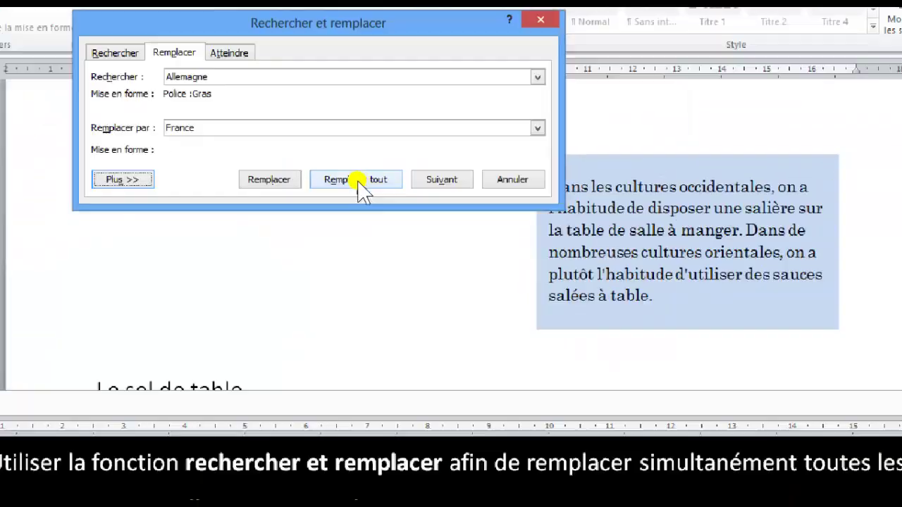
{"action": "left_click", "coordinate": [358, 186]}
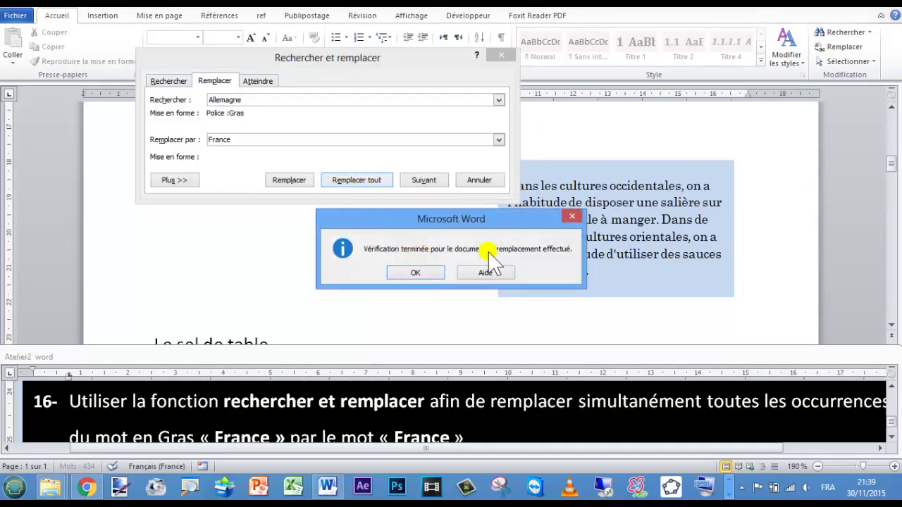
{"action": "left_click", "coordinate": [419, 272]}
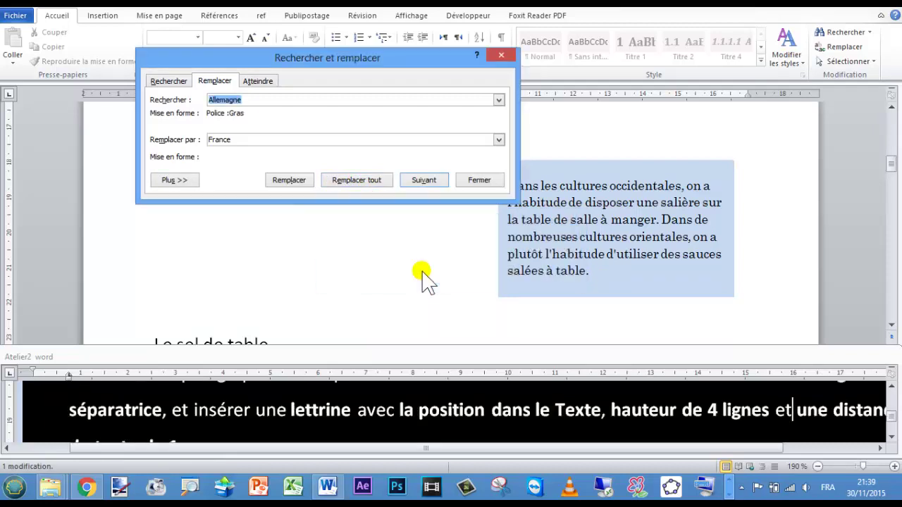
Close Find and Replace and select the heading 'Types de sel et leurs utilisations'.
{"action": "left_click", "coordinate": [479, 181]}
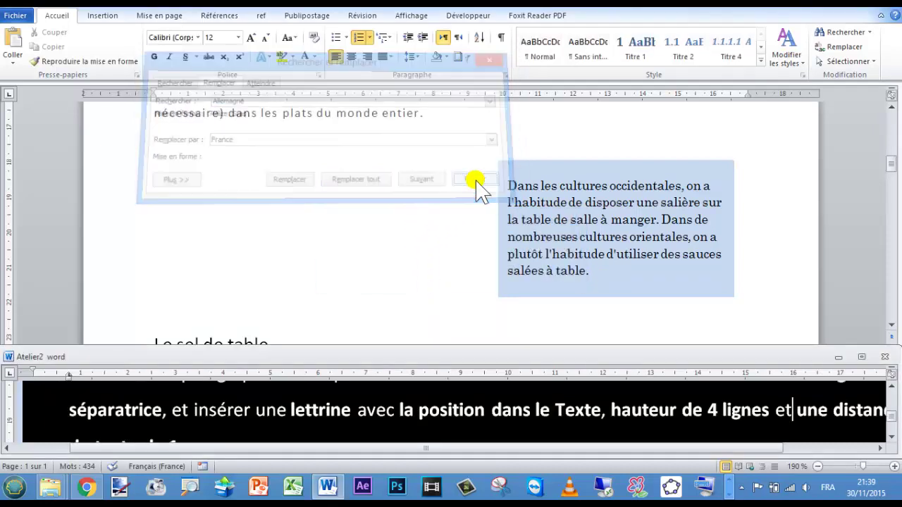
{"action": "scroll", "coordinate": [586, 414], "scroll_direction": "down", "scroll_amount": 1}
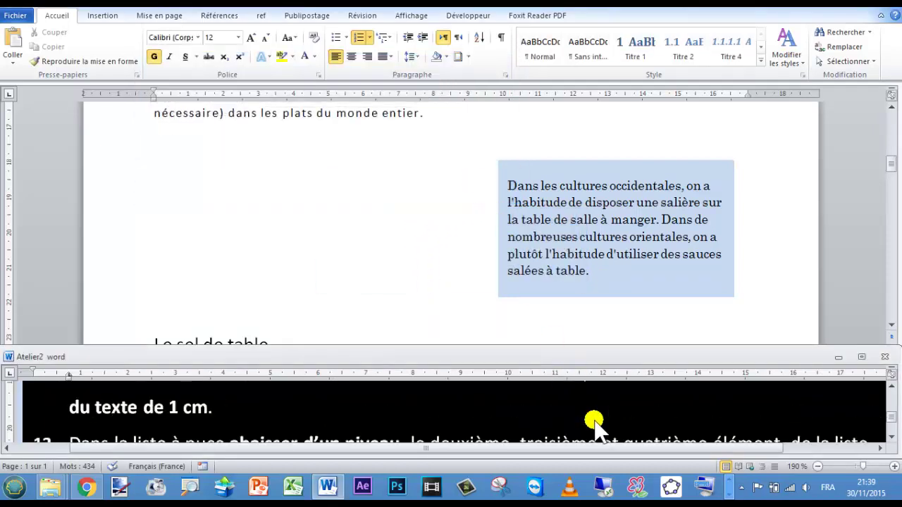
{"action": "scroll", "coordinate": [586, 415], "scroll_direction": "down", "scroll_amount": 1}
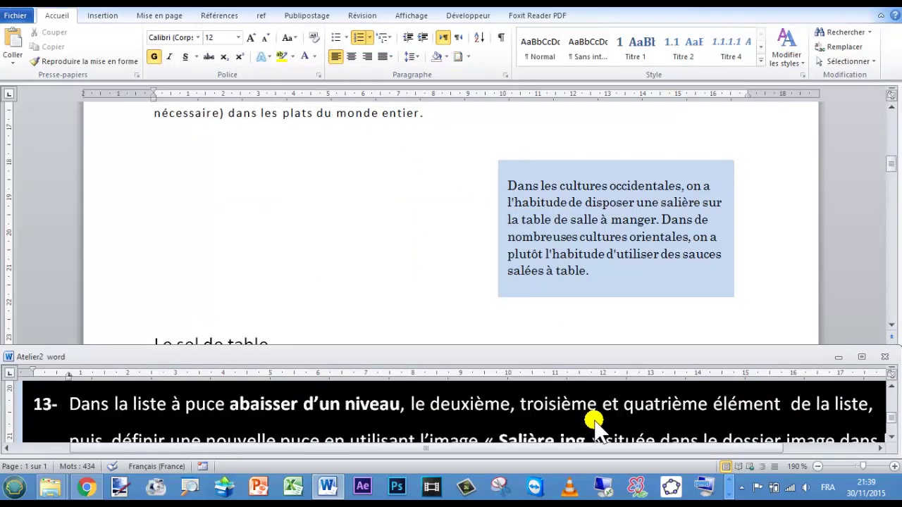
{"action": "scroll", "coordinate": [594, 421], "scroll_direction": "down", "scroll_amount": 1}
{"action": "scroll", "coordinate": [595, 423], "scroll_direction": "down", "scroll_amount": 1}
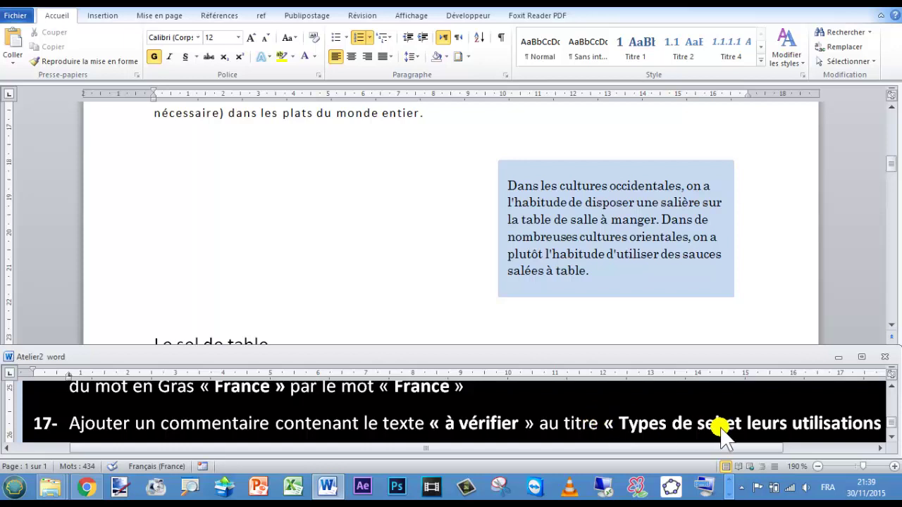
{"action": "scroll", "coordinate": [889, 434], "scroll_direction": "down", "scroll_amount": 1}
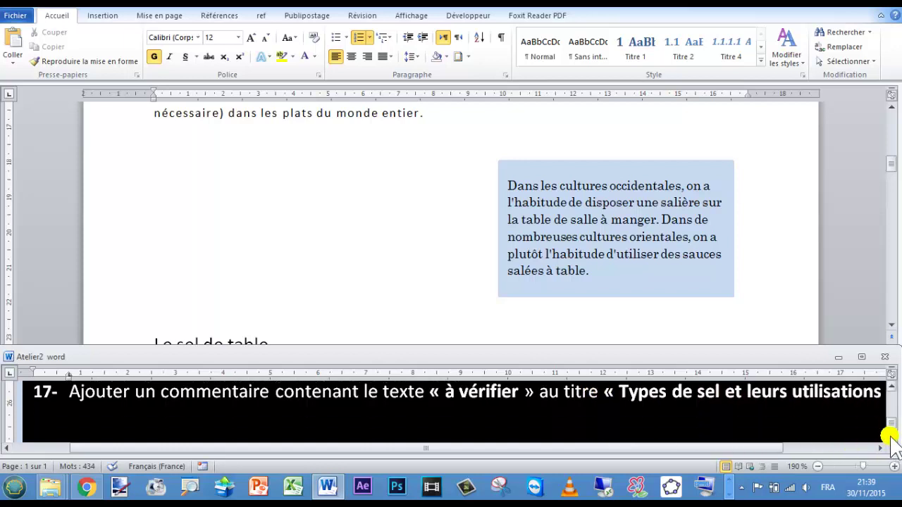
{"action": "scroll", "coordinate": [803, 431], "scroll_direction": "up", "scroll_amount": 1}
{"action": "scroll", "coordinate": [793, 426], "scroll_direction": "up", "scroll_amount": 1}
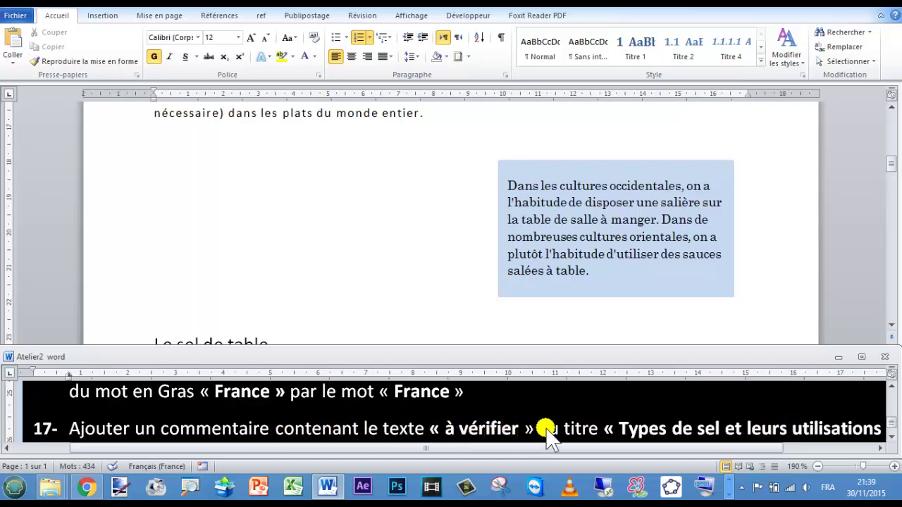
{"action": "left_click", "coordinate": [354, 253]}
{"action": "scroll", "coordinate": [355, 253], "scroll_direction": "down", "scroll_amount": 3}
{"action": "scroll", "coordinate": [354, 254], "scroll_direction": "down", "scroll_amount": 5}
{"action": "scroll", "coordinate": [354, 254], "scroll_direction": "down", "scroll_amount": 5}
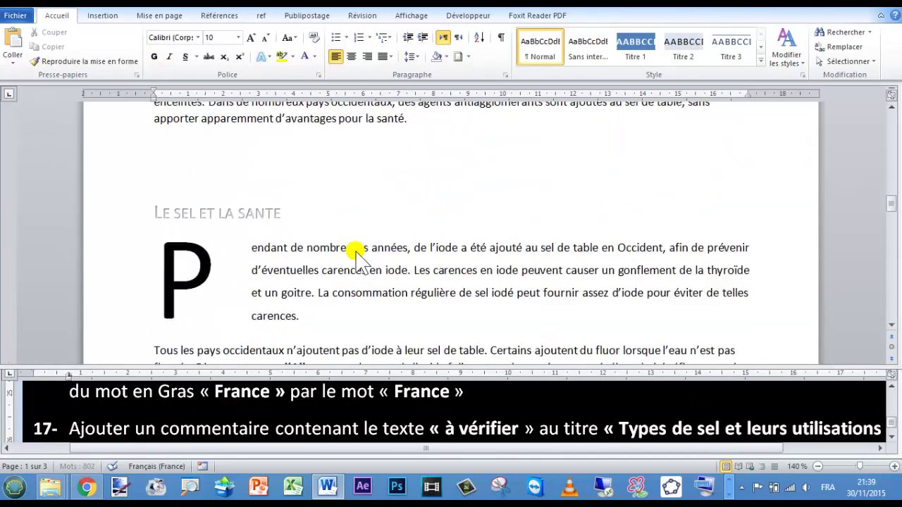
{"action": "scroll", "coordinate": [354, 253], "scroll_direction": "down", "scroll_amount": 5}
{"action": "scroll", "coordinate": [354, 253], "scroll_direction": "down", "scroll_amount": 5}
{"action": "scroll", "coordinate": [354, 254], "scroll_direction": "down", "scroll_amount": 5}
{"action": "scroll", "coordinate": [355, 257], "scroll_direction": "down", "scroll_amount": 5}
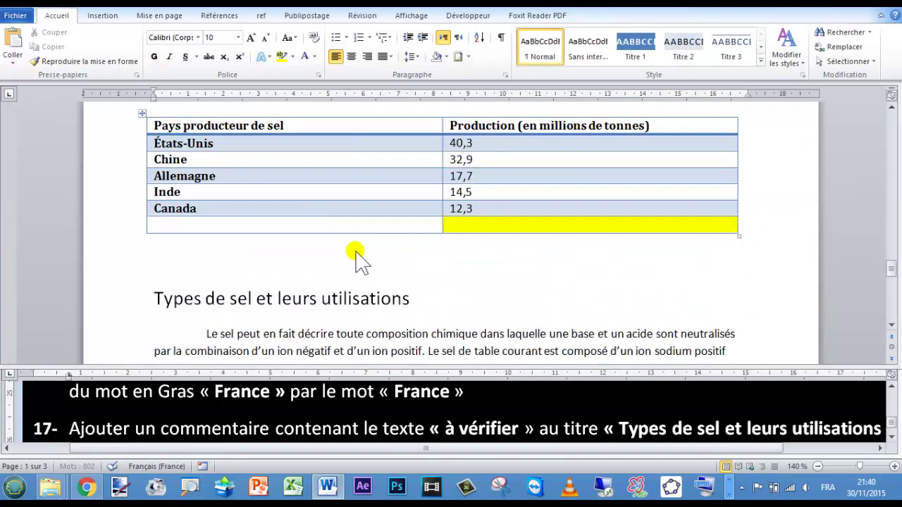
{"action": "scroll", "coordinate": [356, 253], "scroll_direction": "down", "scroll_amount": 2}
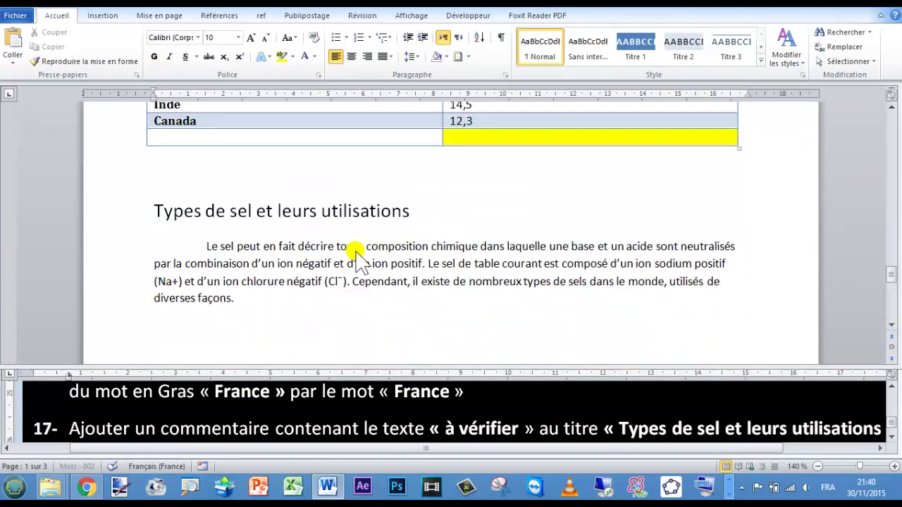
{"action": "left_click", "coordinate": [102, 215]}
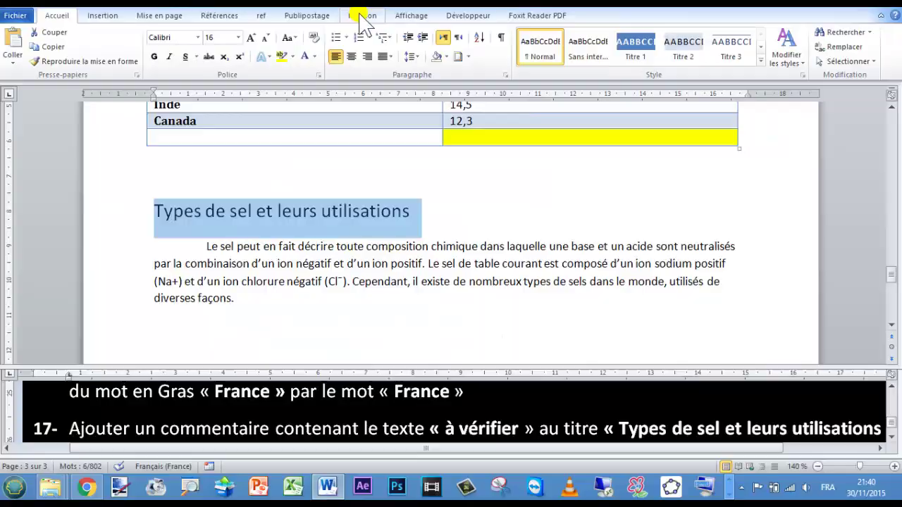
Add a Révision comment reading 'A vérifier' to the selected heading.
{"action": "left_click", "coordinate": [362, 32]}
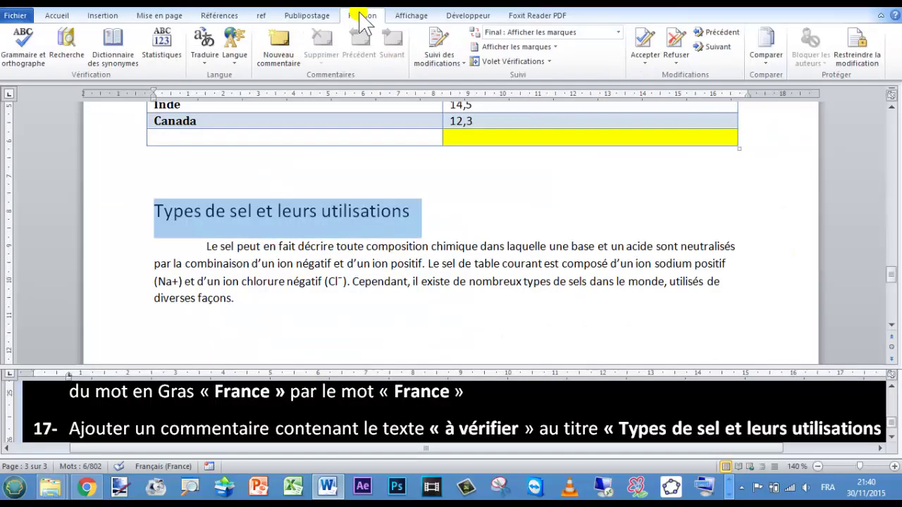
{"action": "left_click", "coordinate": [283, 62]}
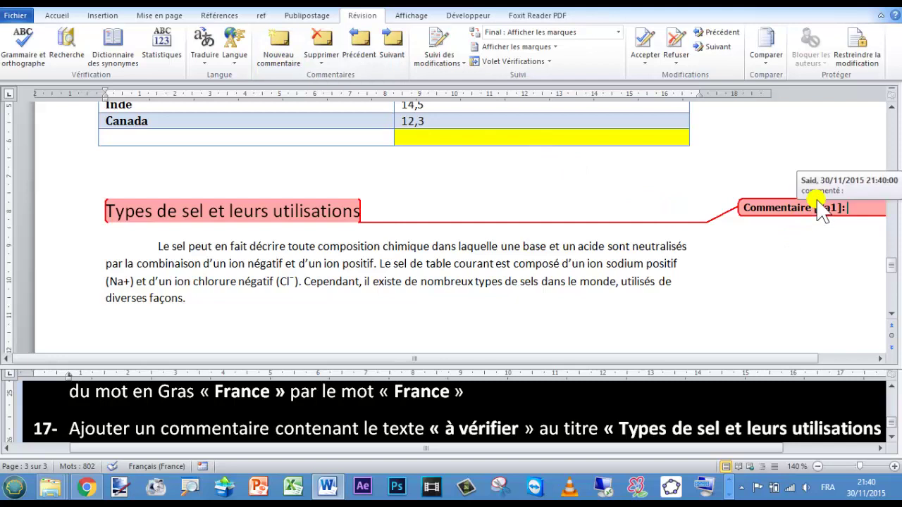
{"action": "type", "text": "à"}
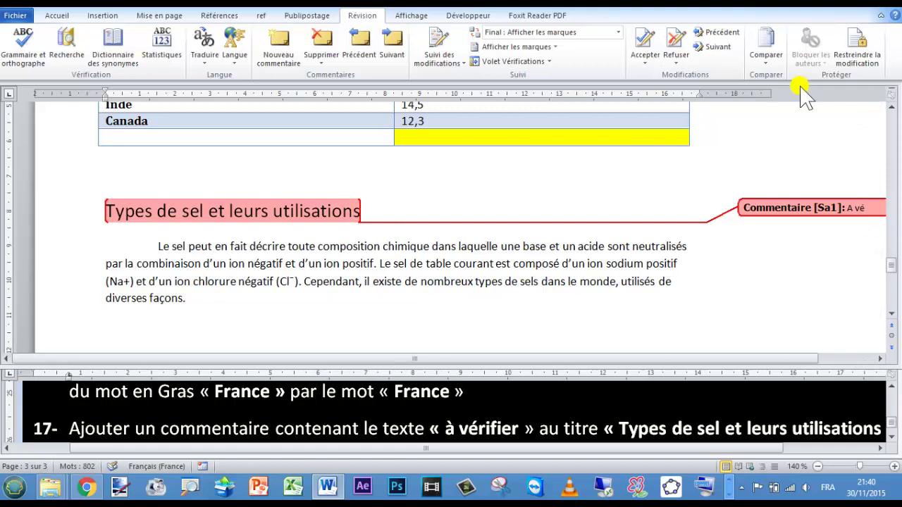
{"action": "type", "text": "er"}
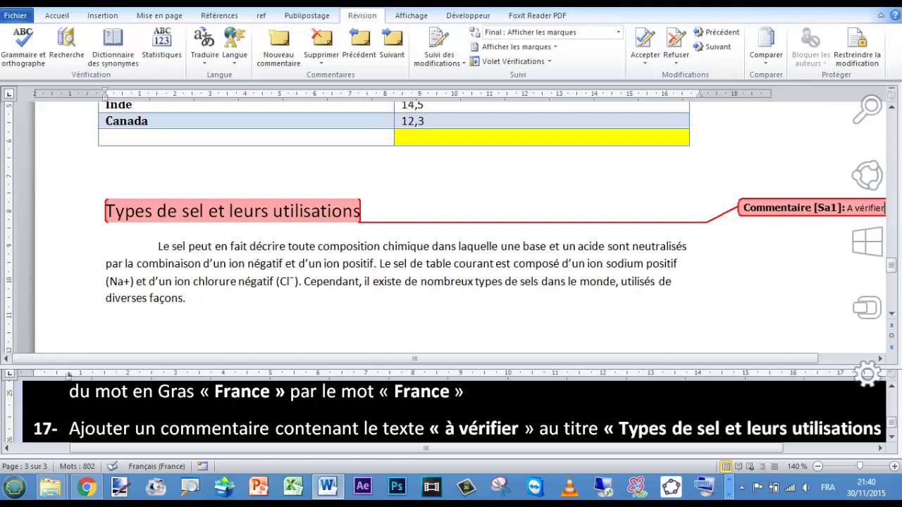
{"action": "left_click", "coordinate": [560, 263]}
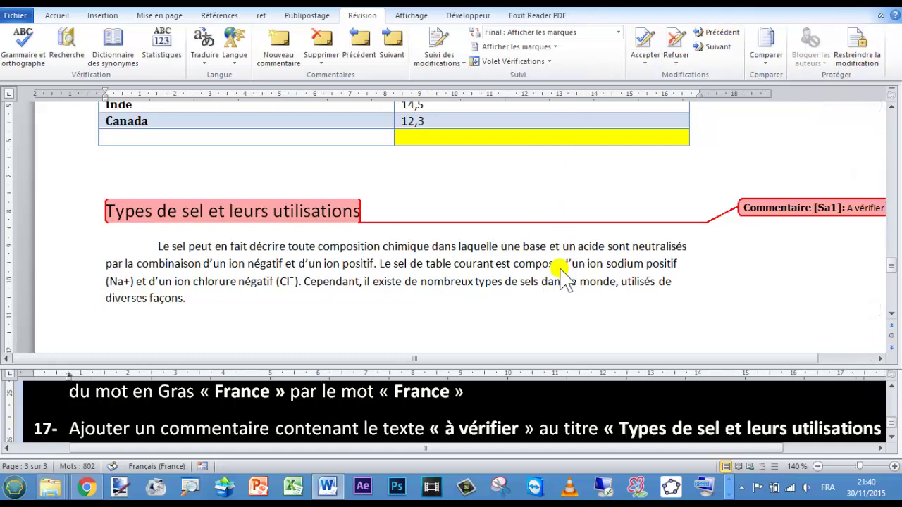